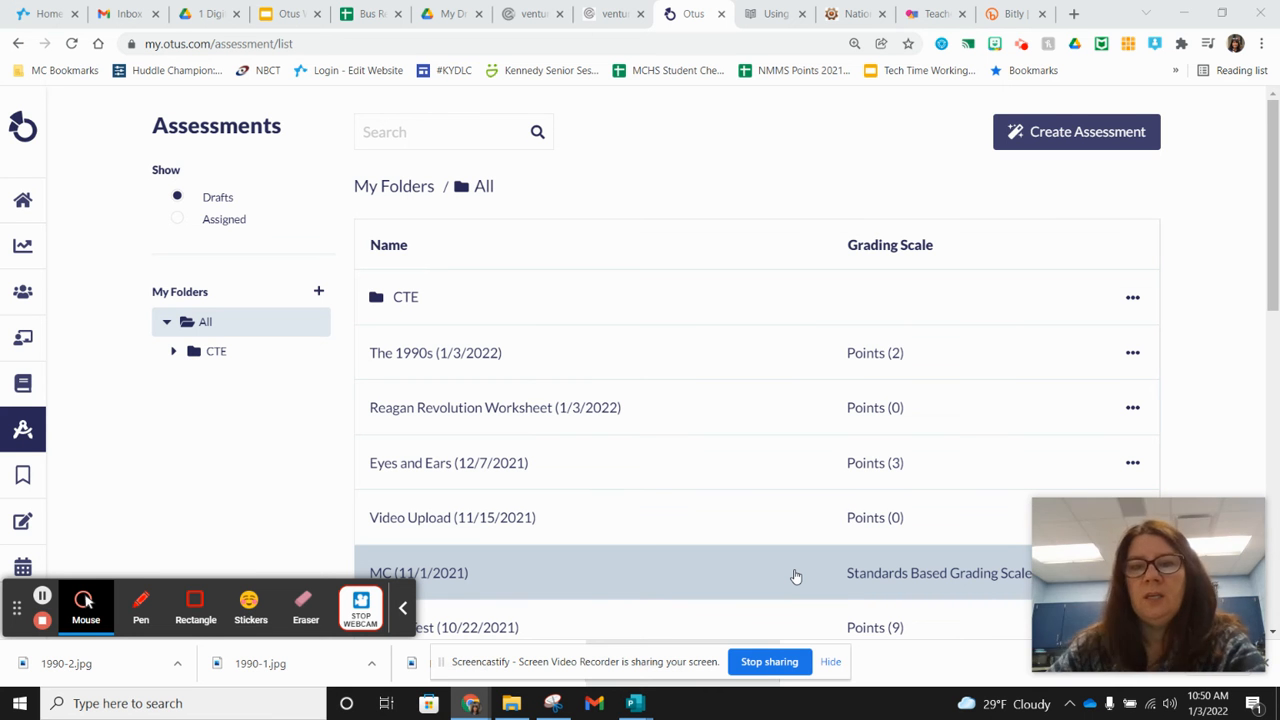
Start a new assessment of the Advanced kind and name it "Reagan Revolution Worksheet-#2".
left_click(1056, 138)
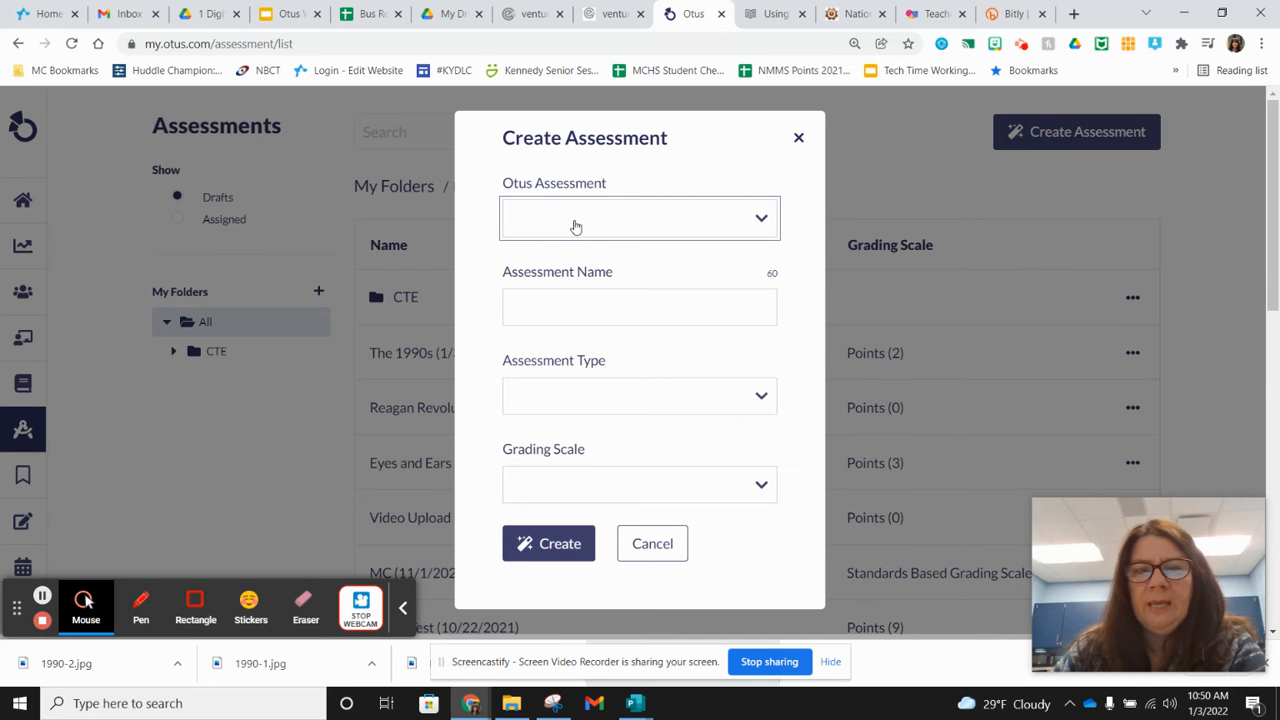
left_click(575, 227)
left_click(562, 254)
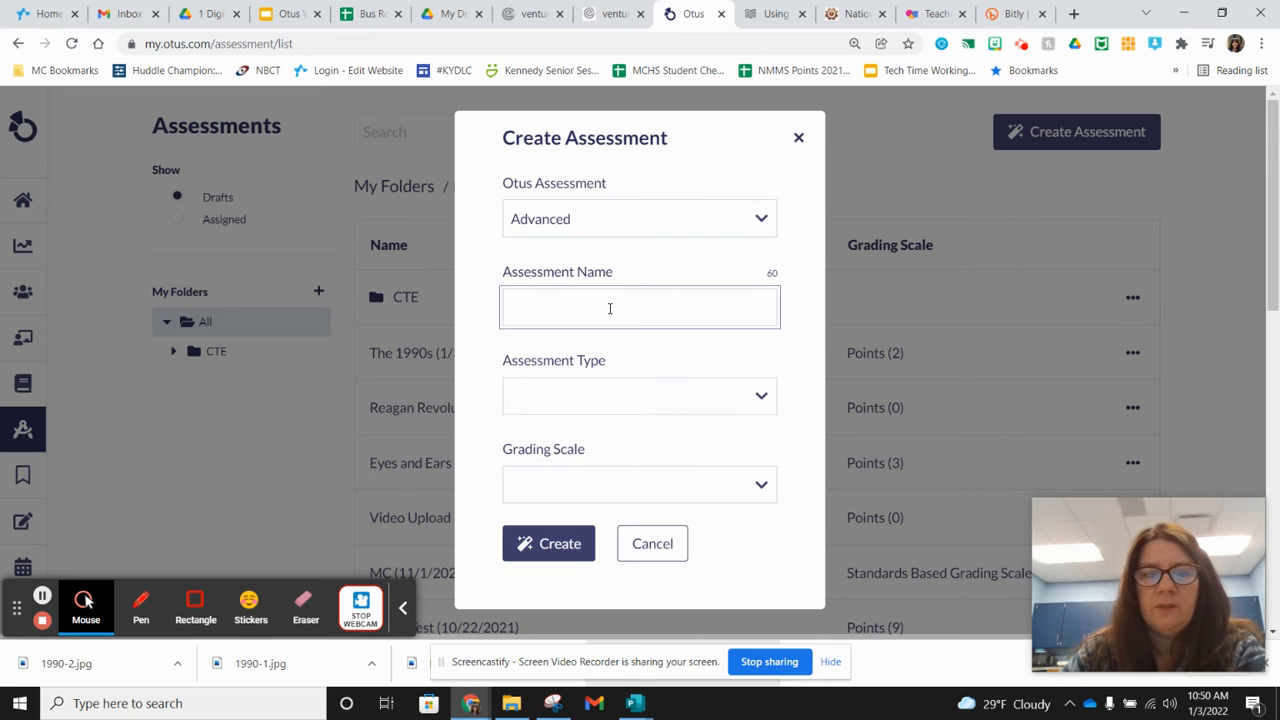
type("Rea")
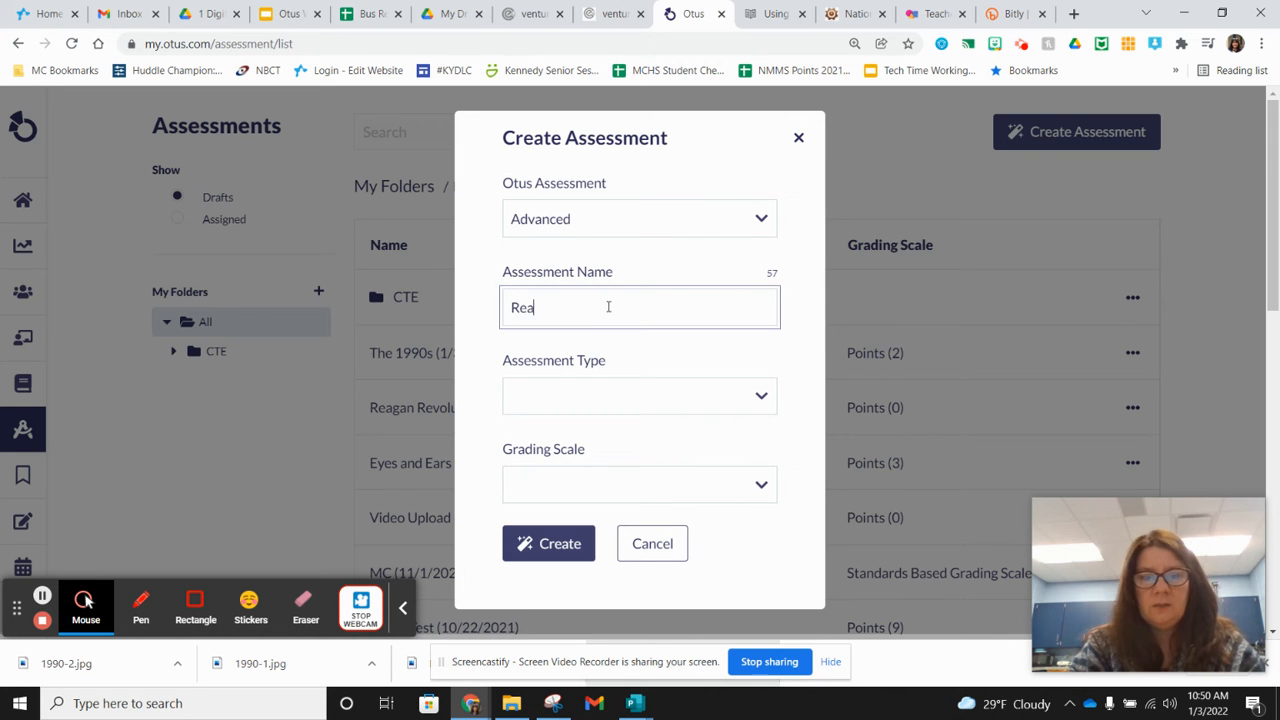
type("gan Revolti")
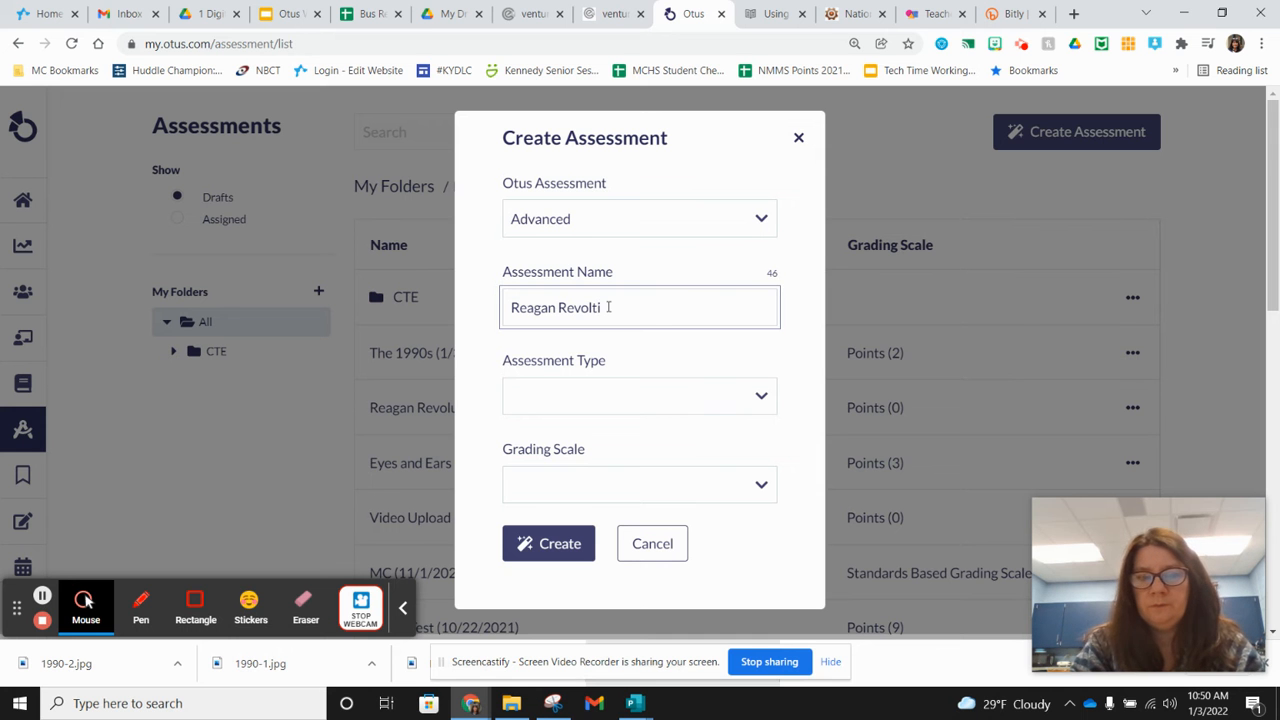
key("BackSpace")
key("BackSpace")
type("ution ")
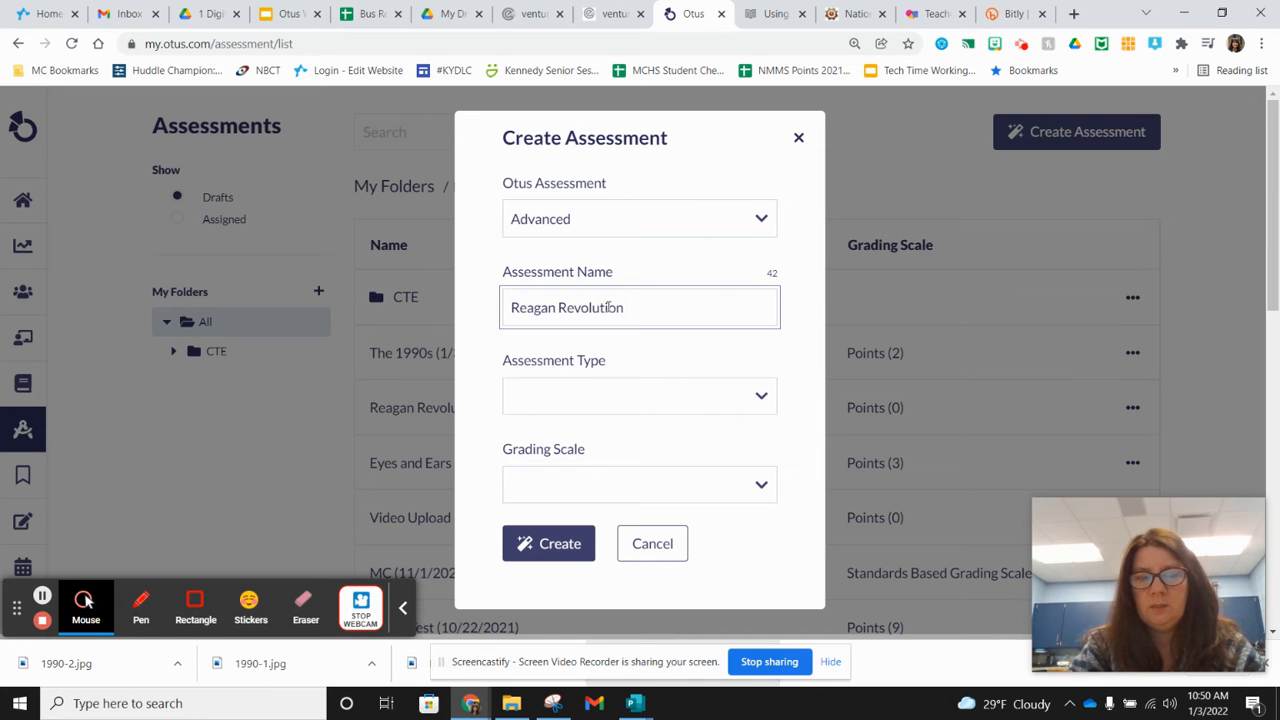
type("Worksheet-")
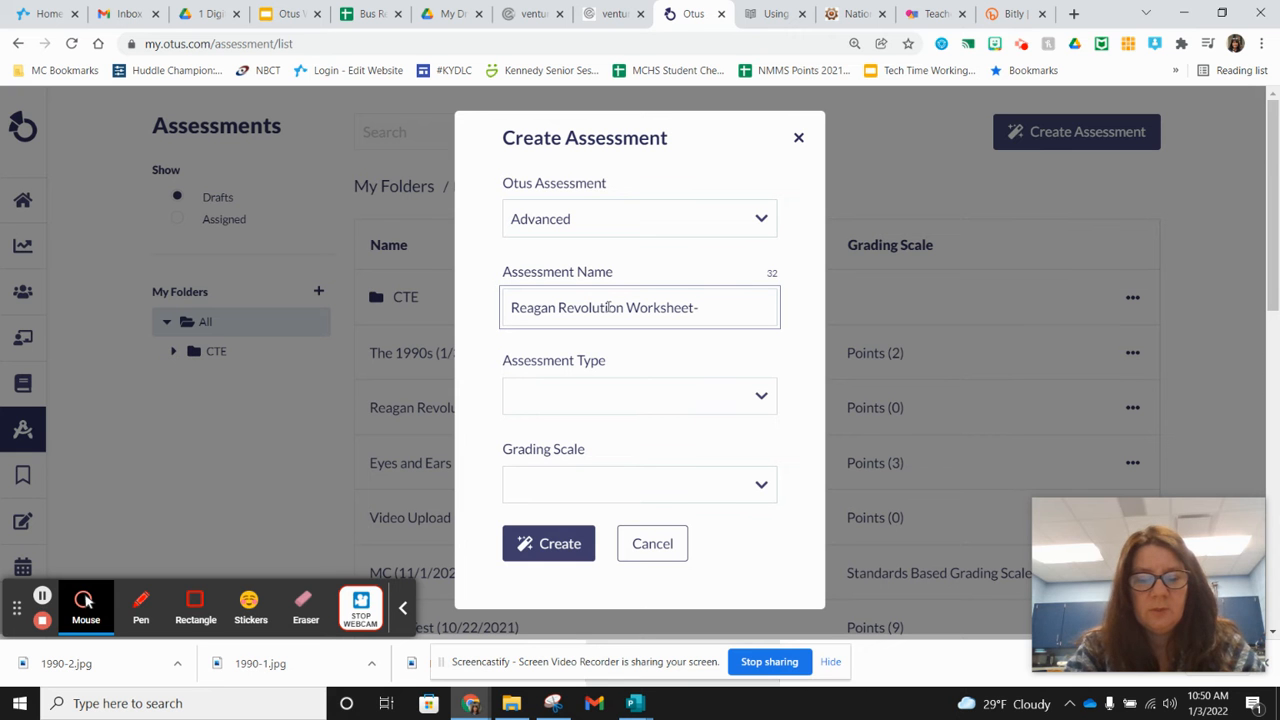
type("#2")
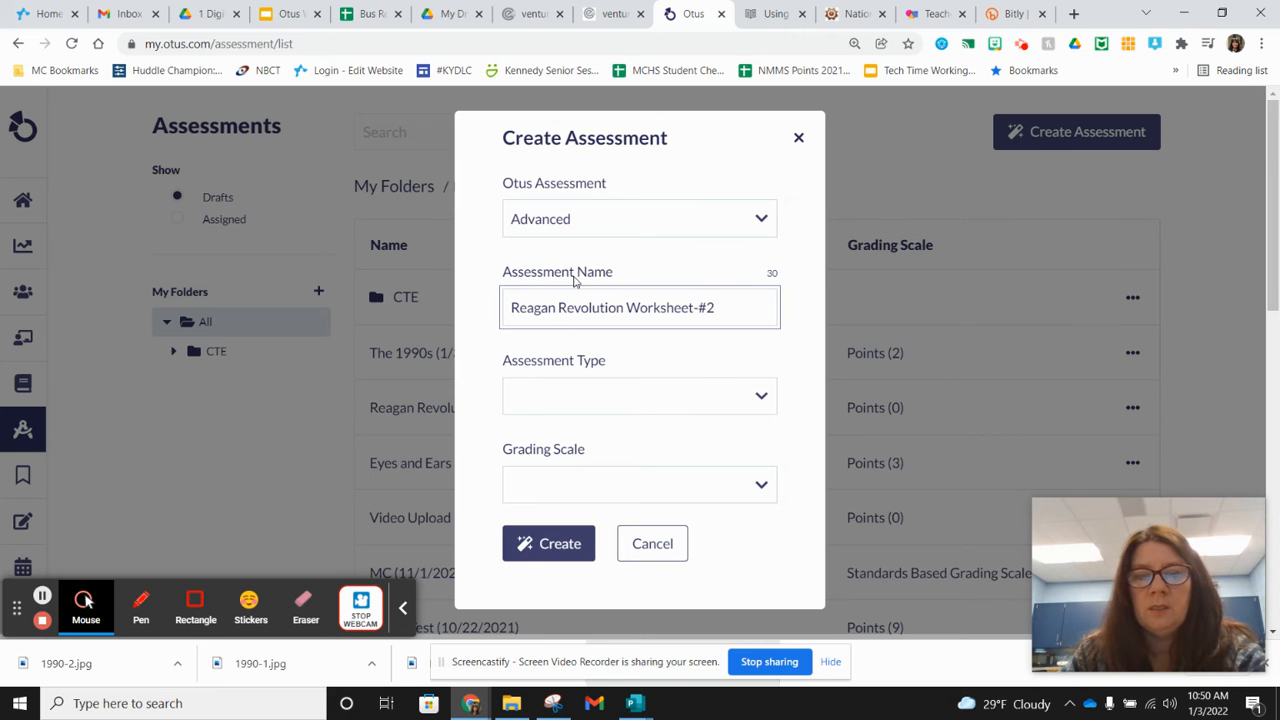
Set the assessment type to Worksheet and the grading scale to Points, and create the assessment.
left_click(582, 405)
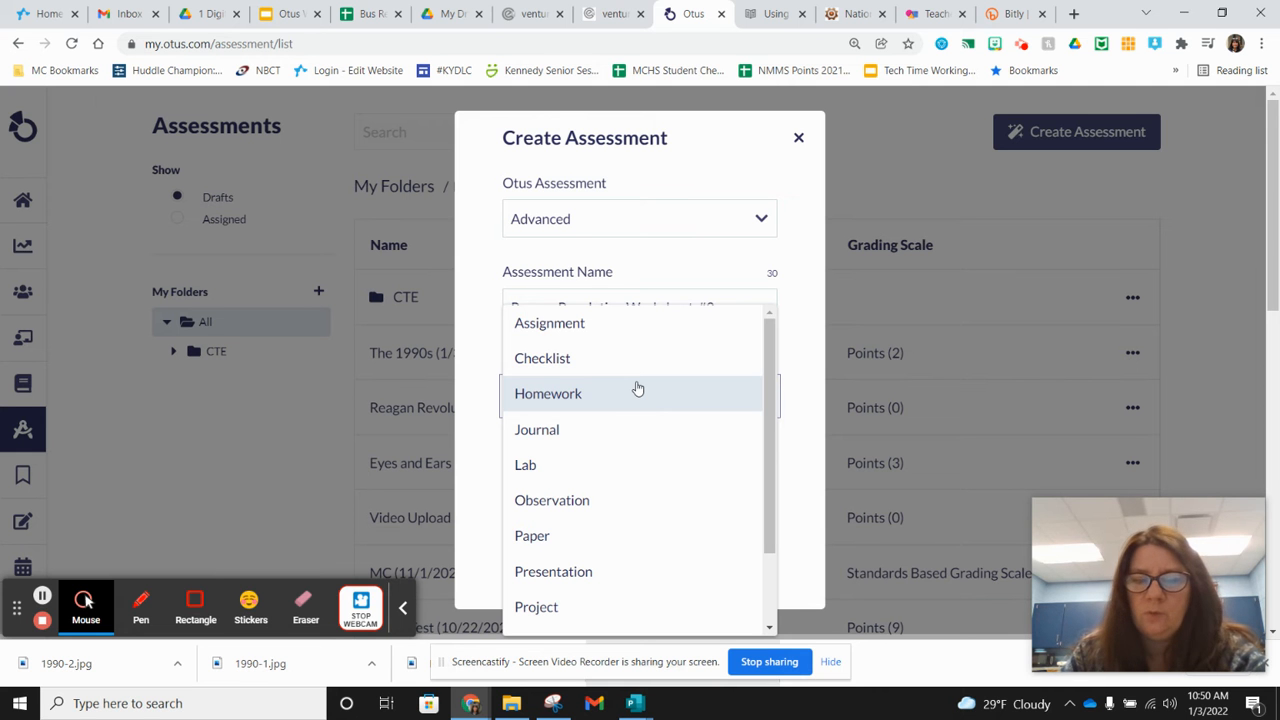
scroll(637, 388, "down", 2)
scroll(629, 397, "down", 2)
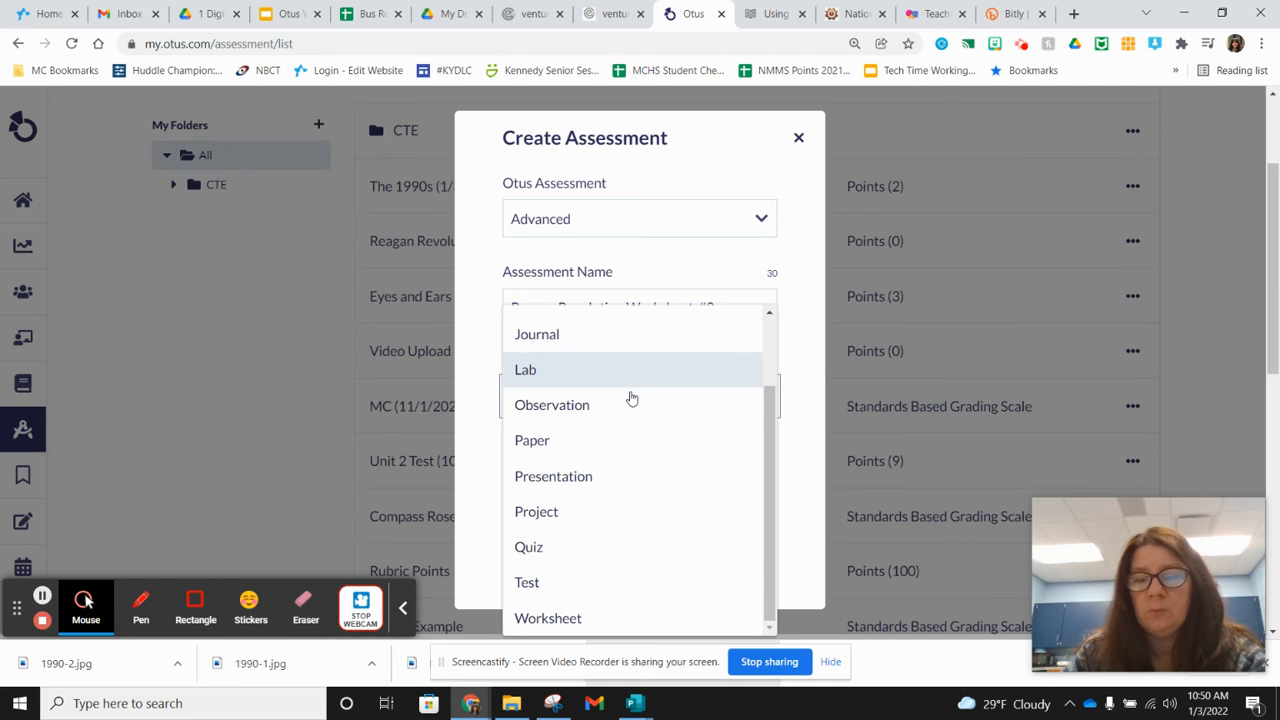
left_click(562, 621)
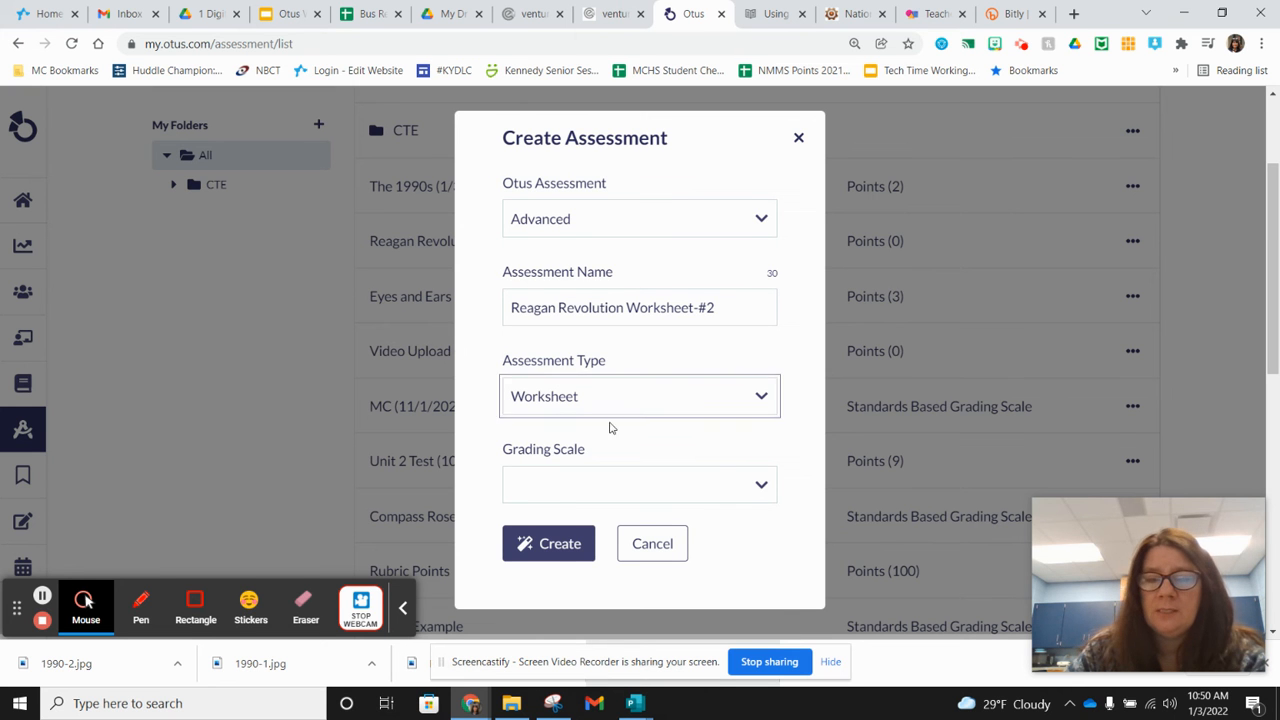
left_click(762, 487)
left_click(566, 523)
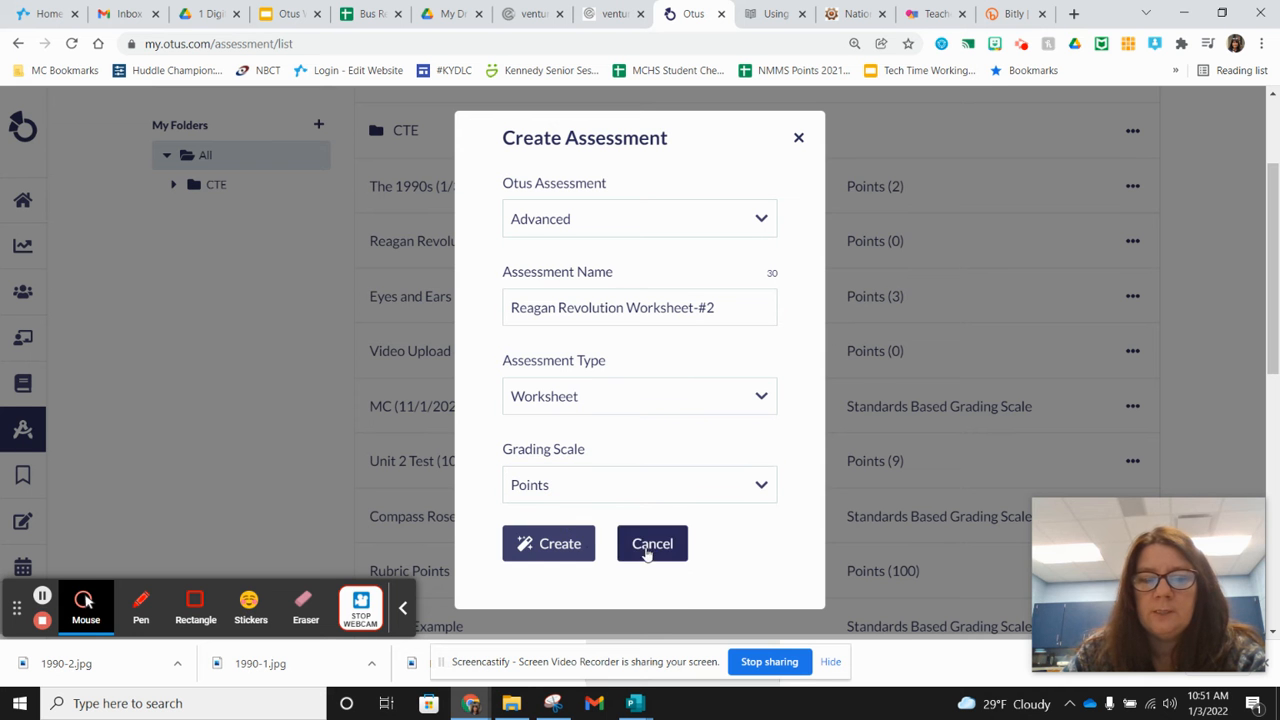
left_click(564, 543)
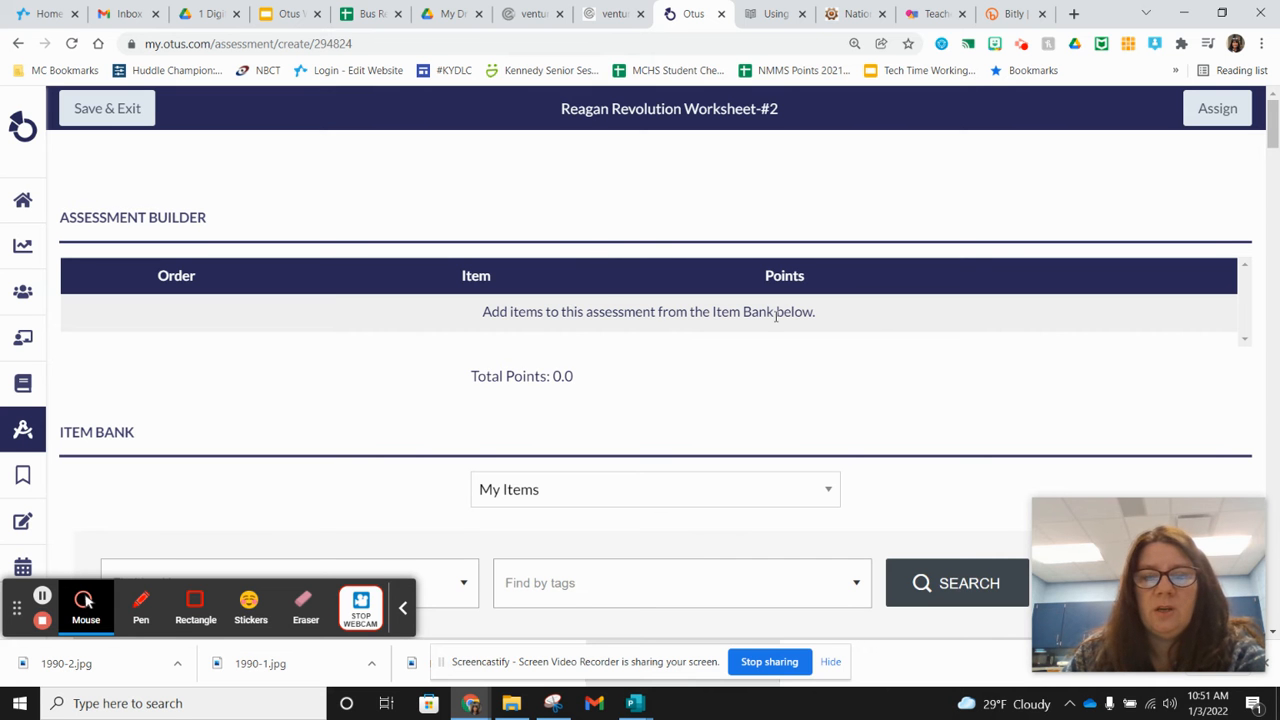
Create a new item in the item bank and title it "Reagan Revolution".
scroll(776, 316, "down", 3)
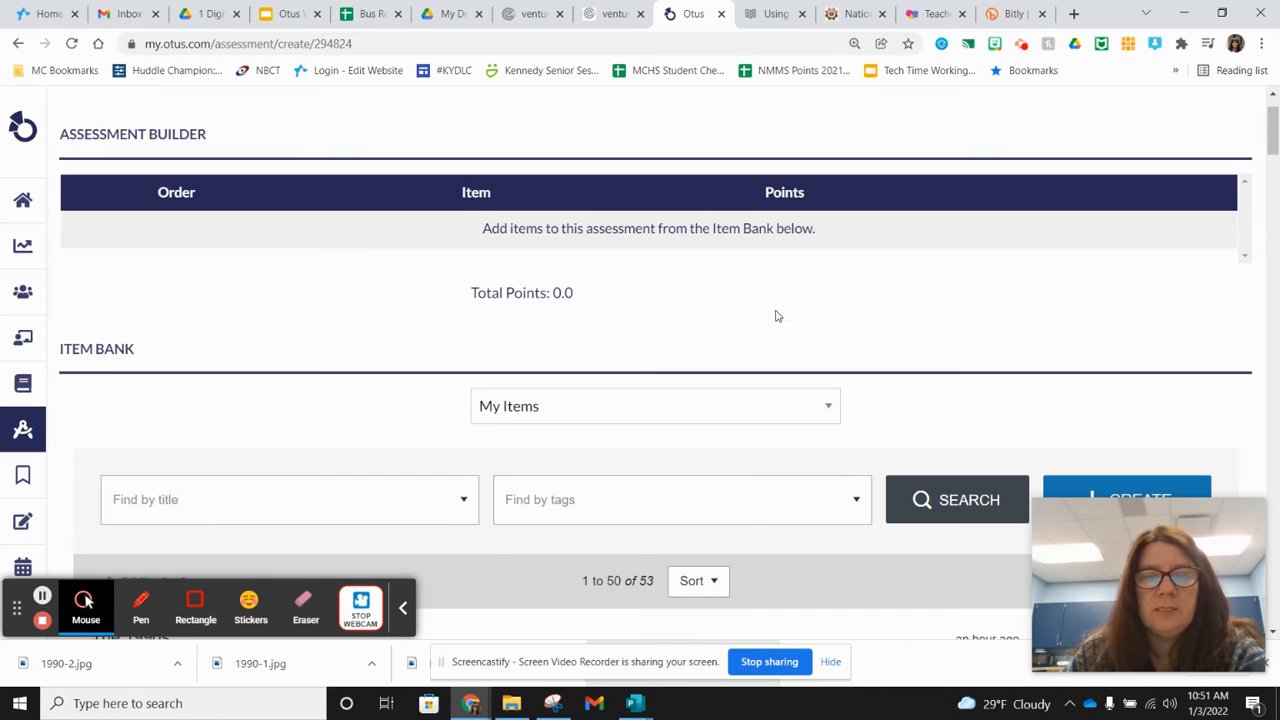
scroll(776, 306, "down", 1)
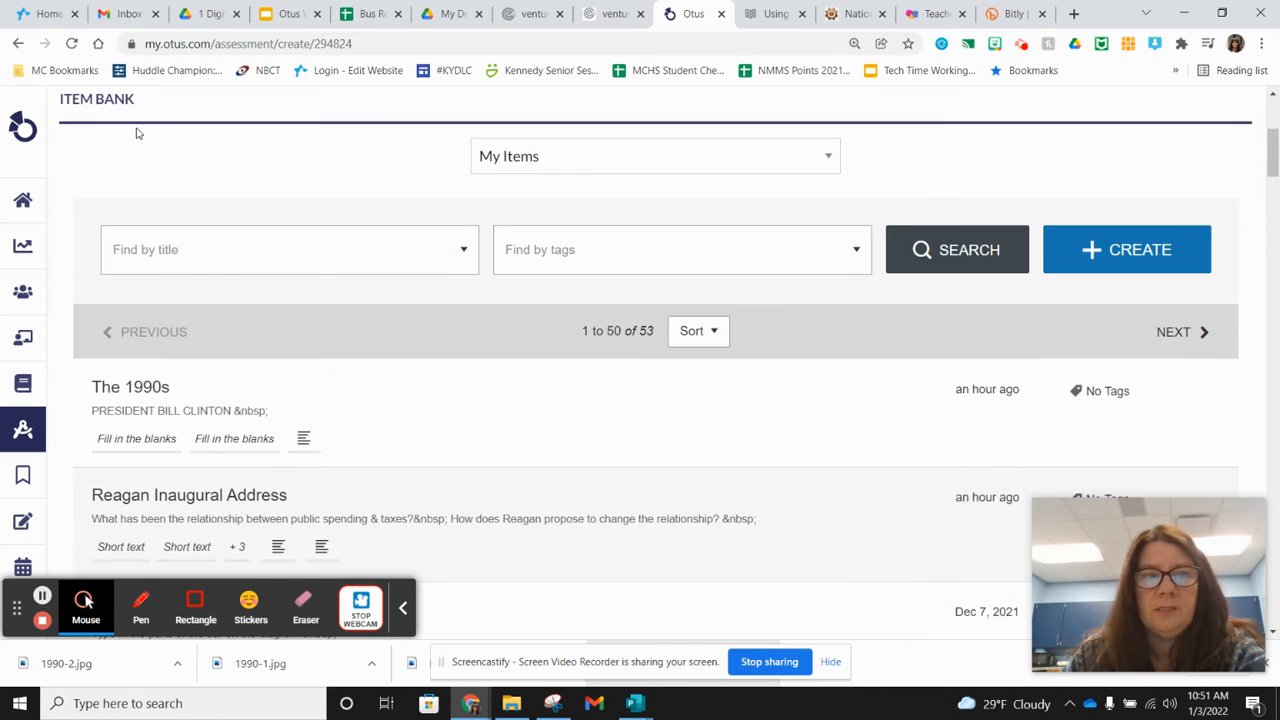
left_click(1140, 257)
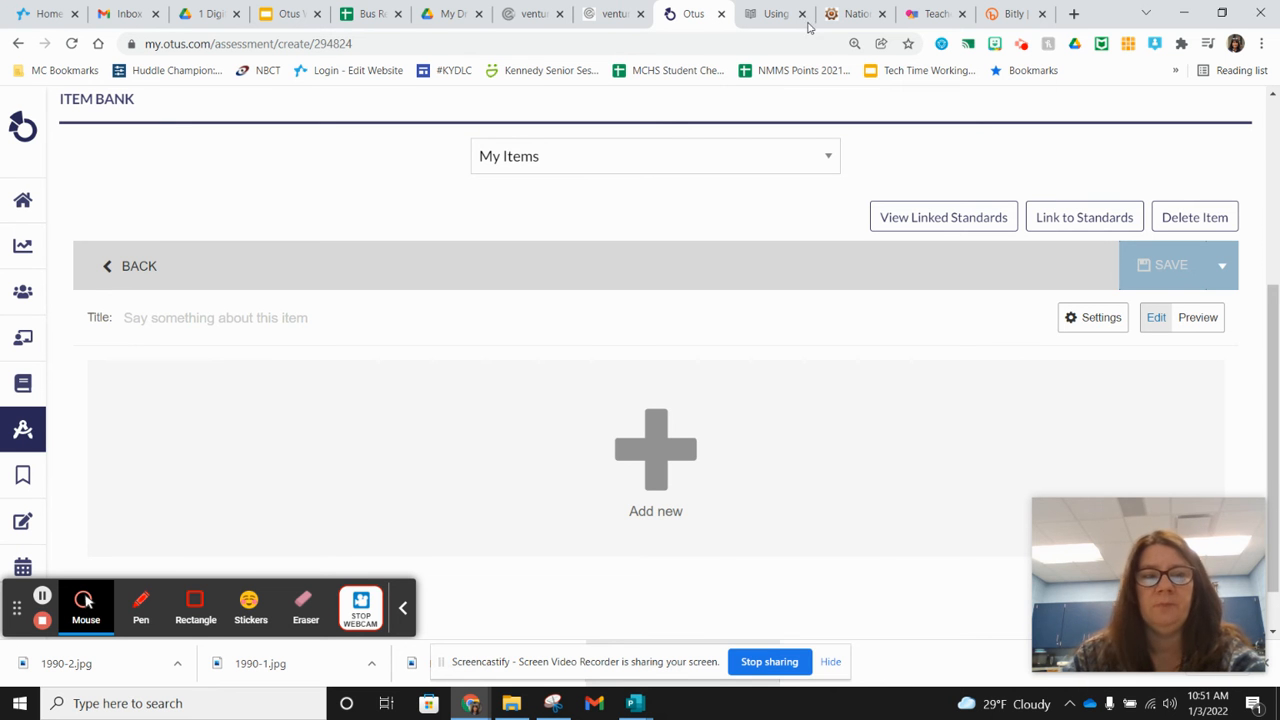
left_click(157, 321)
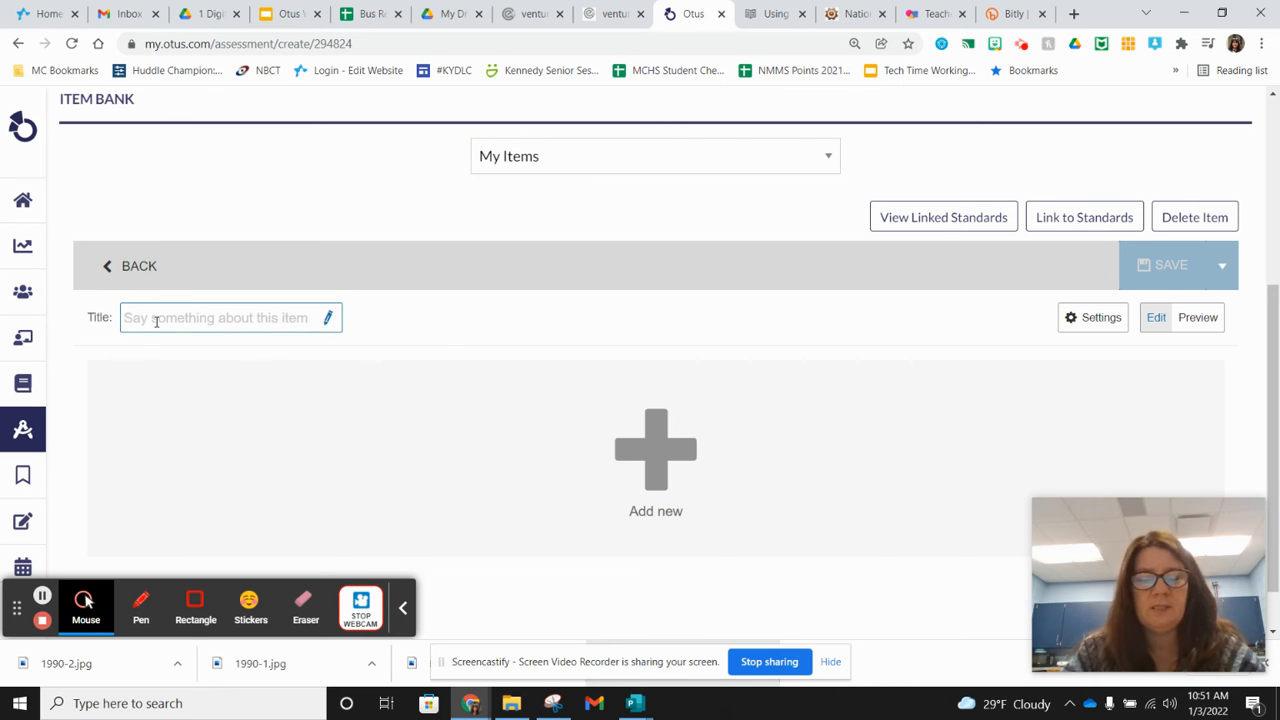
type("Reagan ")
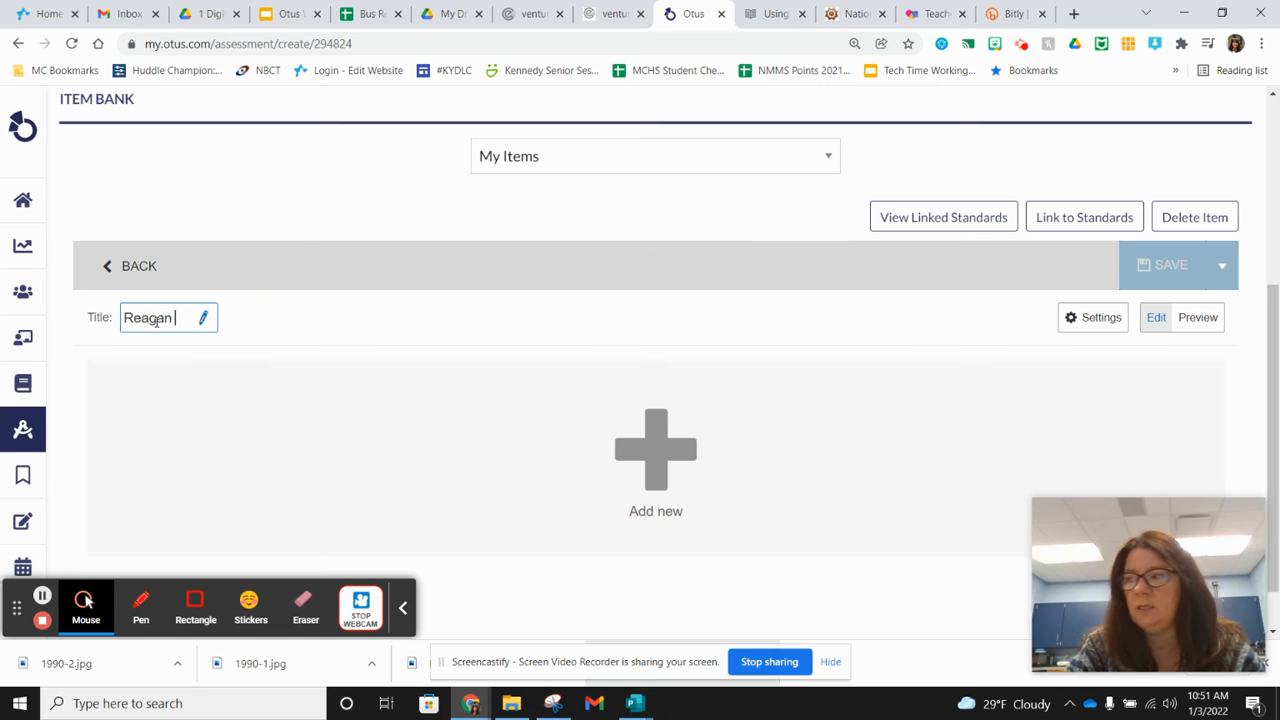
type("Revolution")
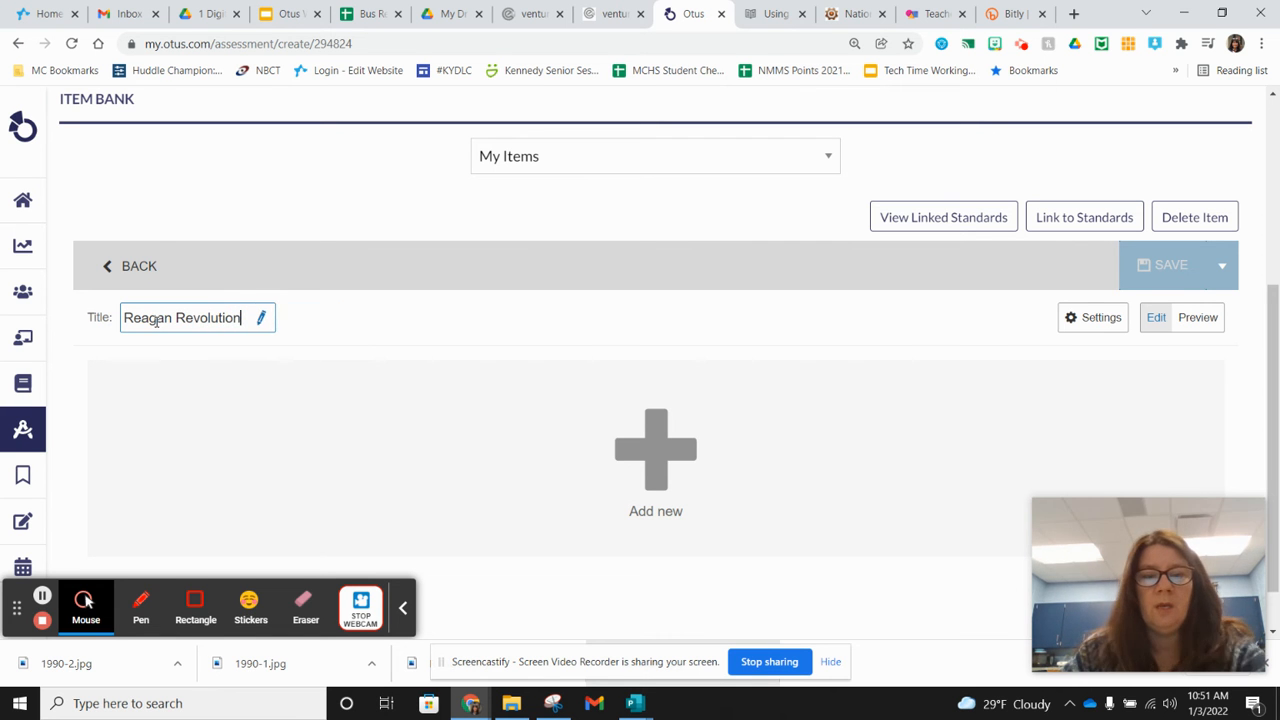
Add a Passage feature to the Reagan Revolution item.
left_click(670, 449)
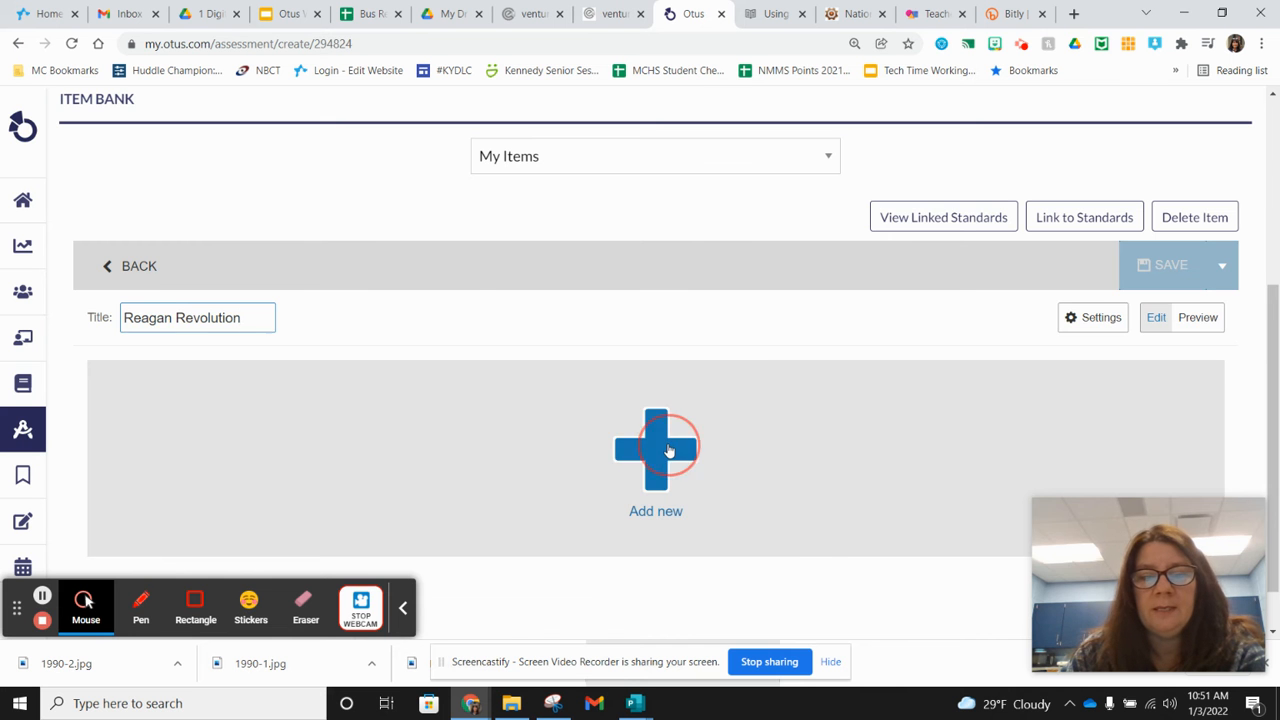
scroll(544, 300, "down", 1)
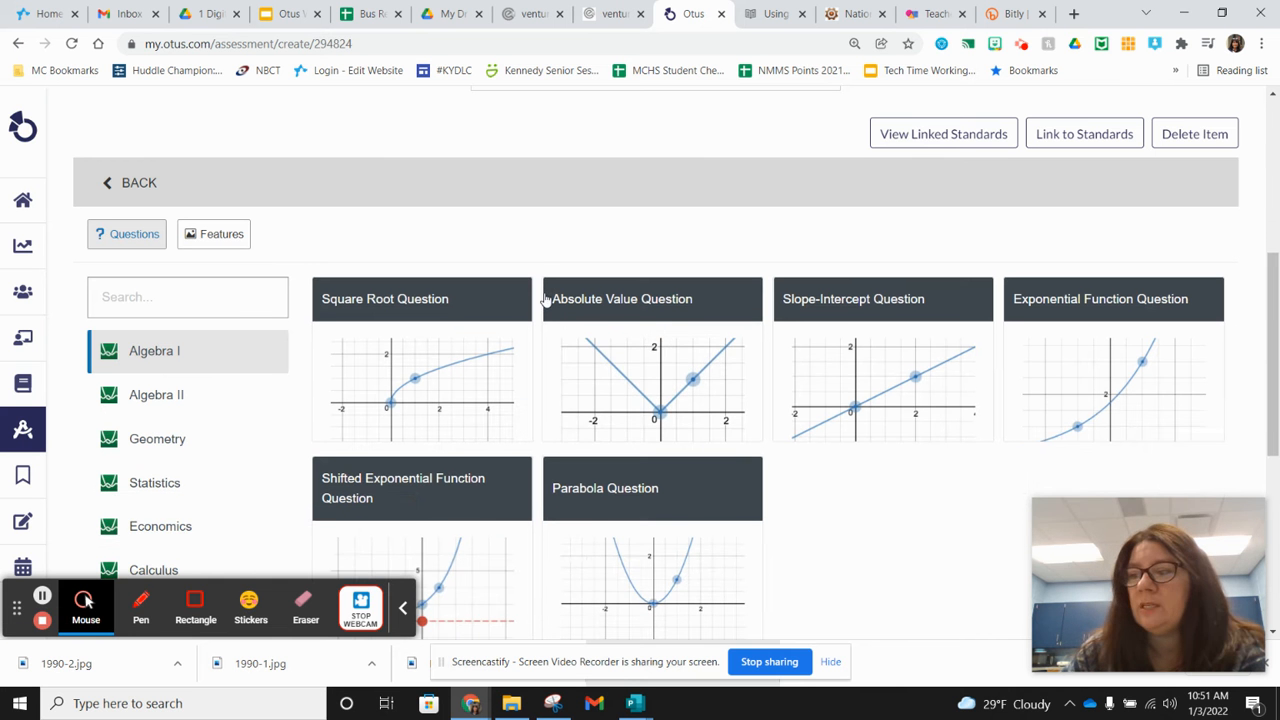
mouse_move(546, 302)
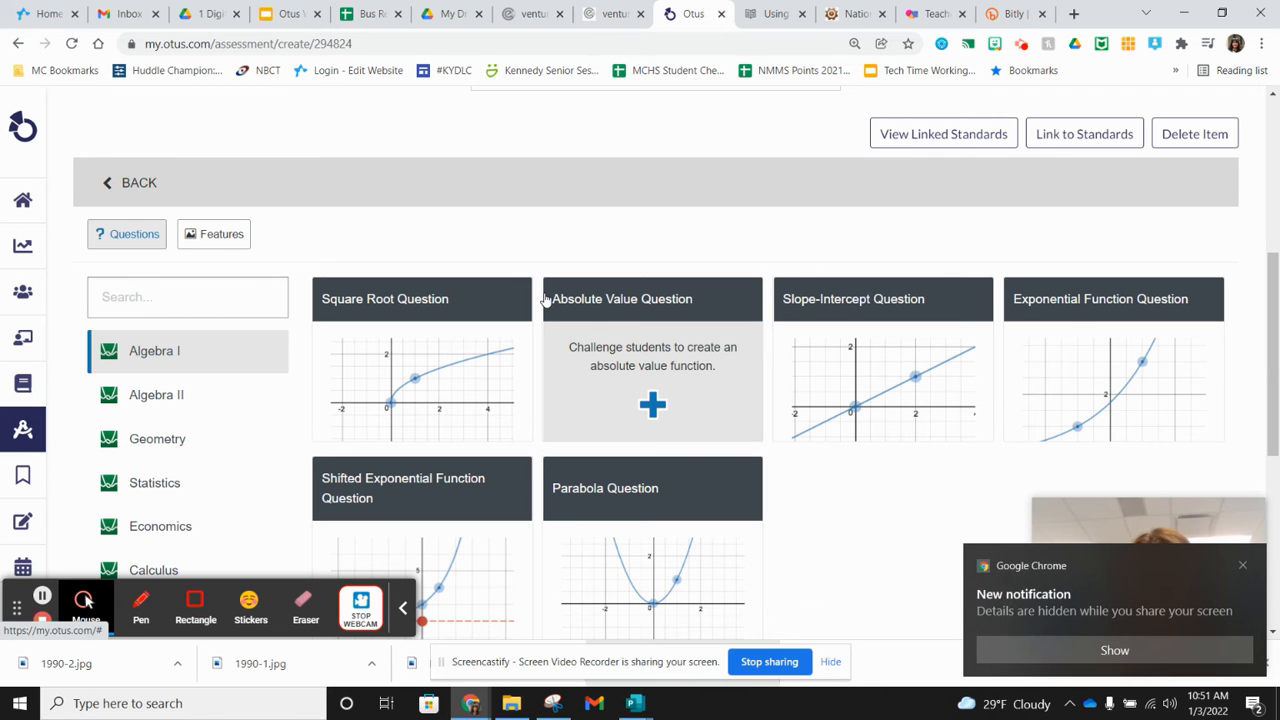
left_click(1244, 567)
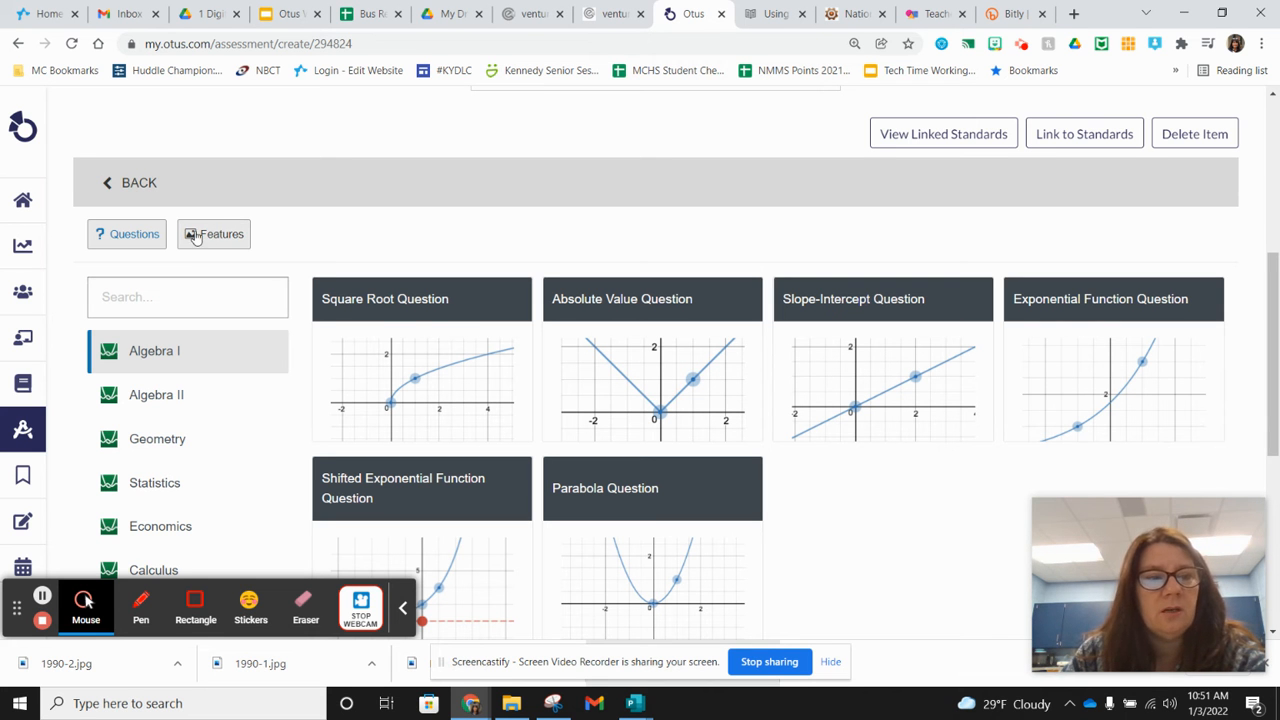
left_click(128, 240)
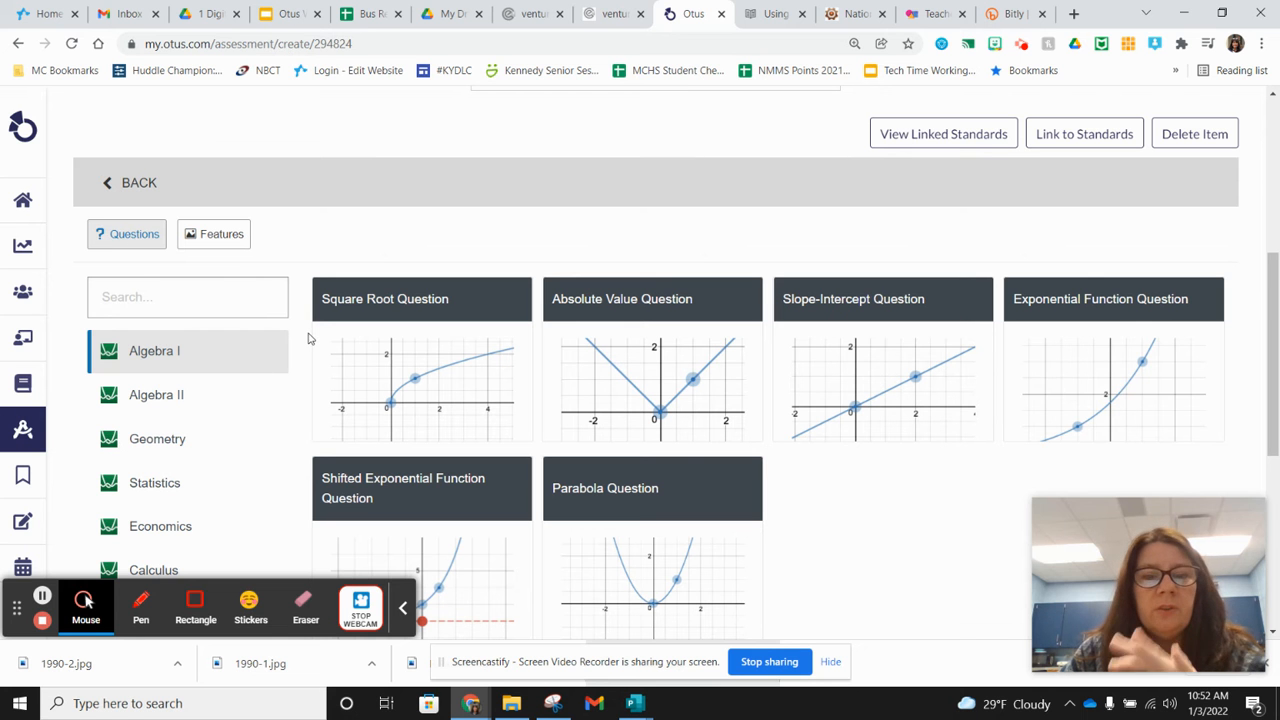
left_click(218, 235)
scroll(650, 365, "down", 1)
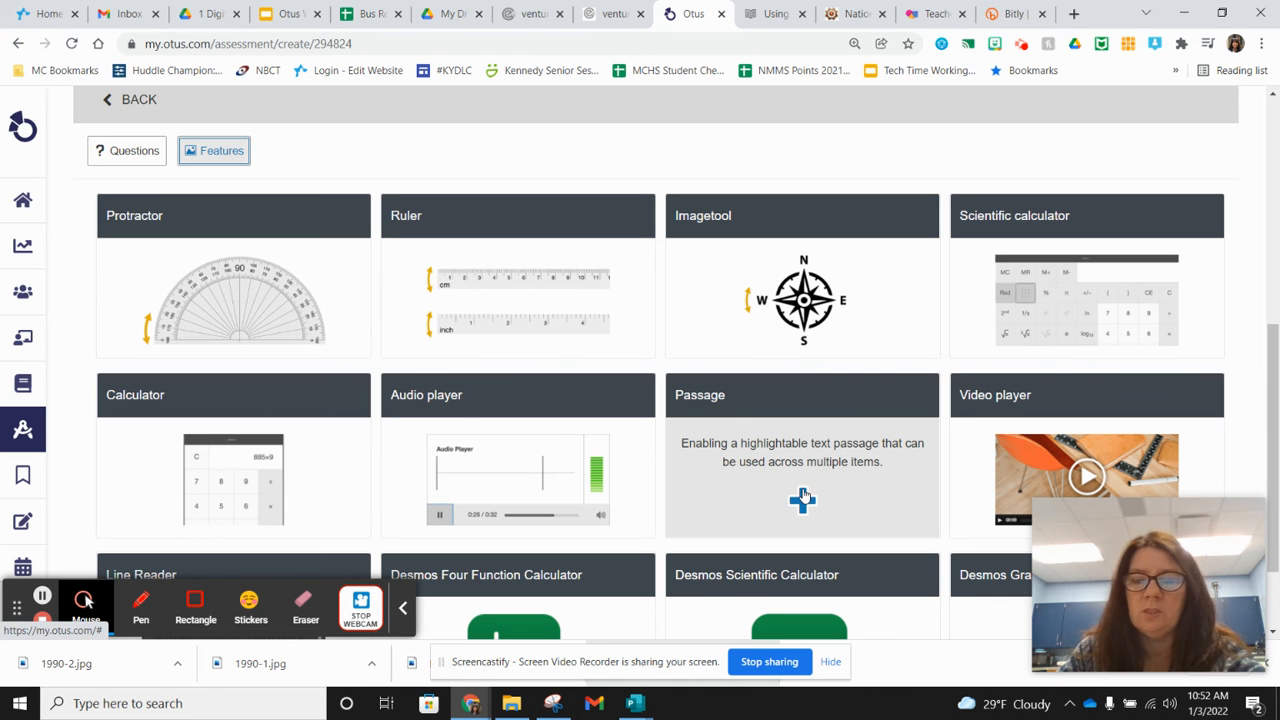
left_click(803, 497)
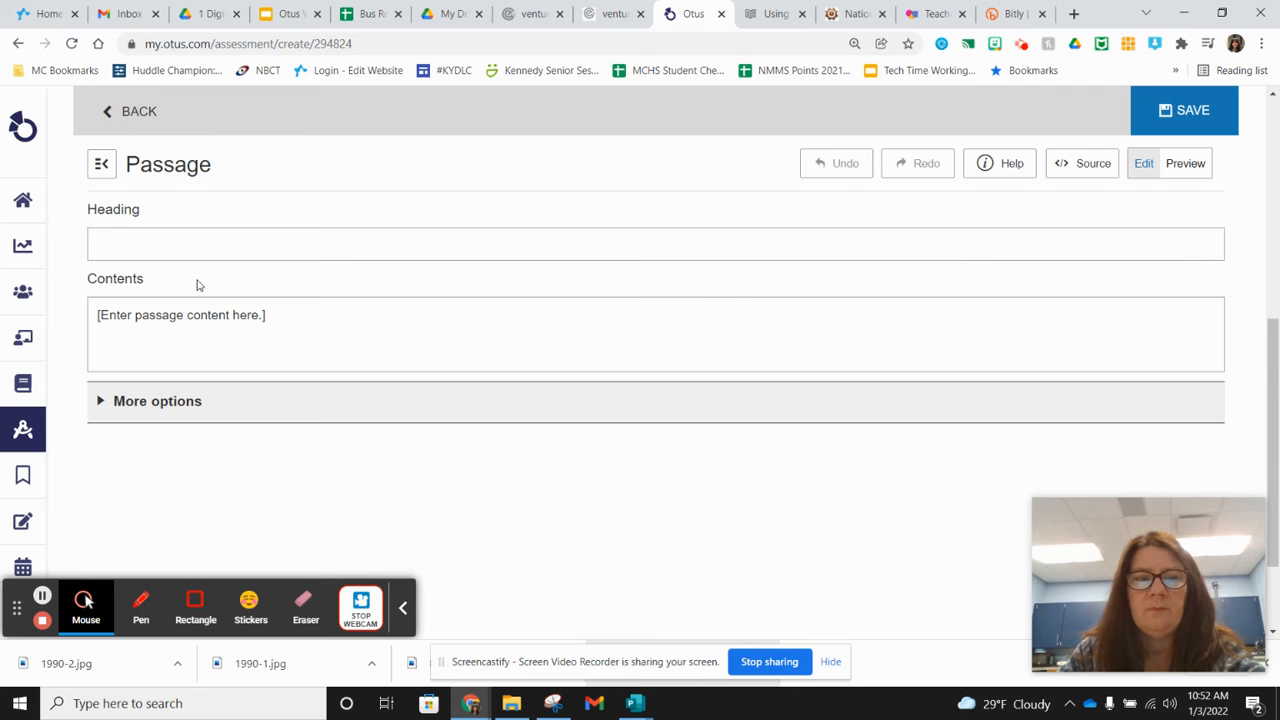
Give the passage the heading "Directions" and clear the placeholder text from its contents.
left_click(161, 244)
type("Di")
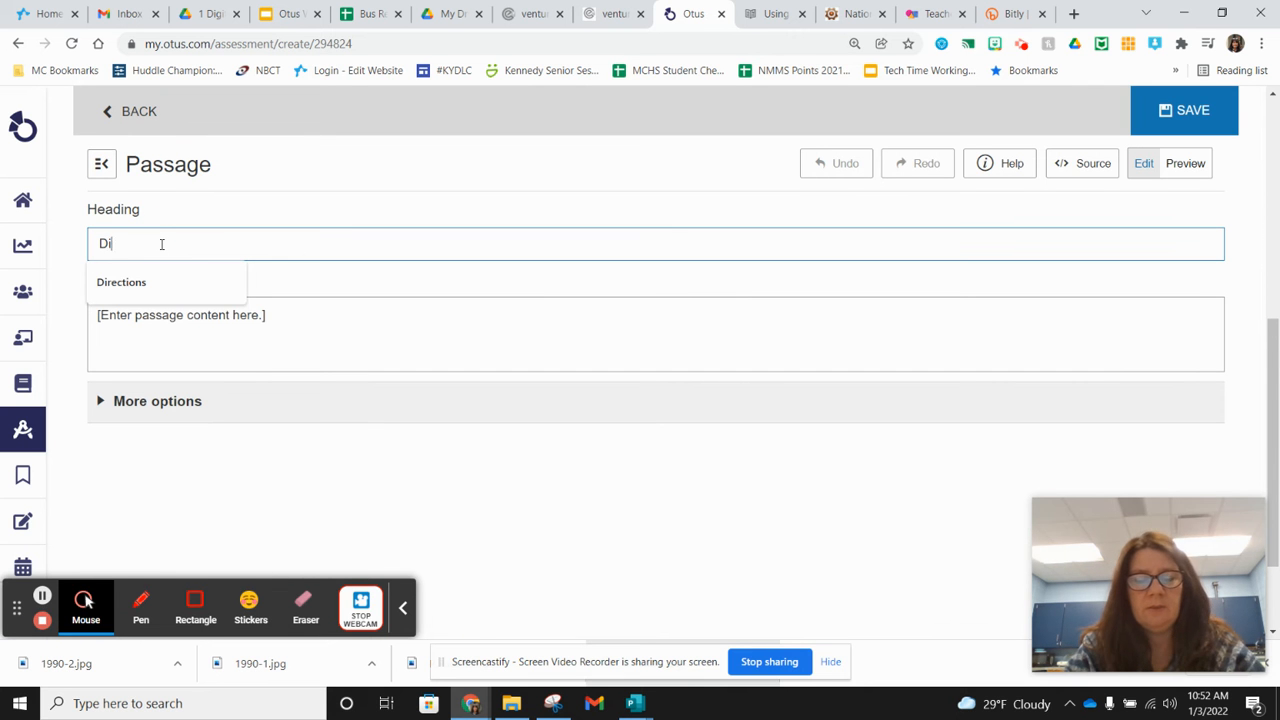
type("rections")
left_click(296, 318)
left_click_drag(280, 318, 58, 324)
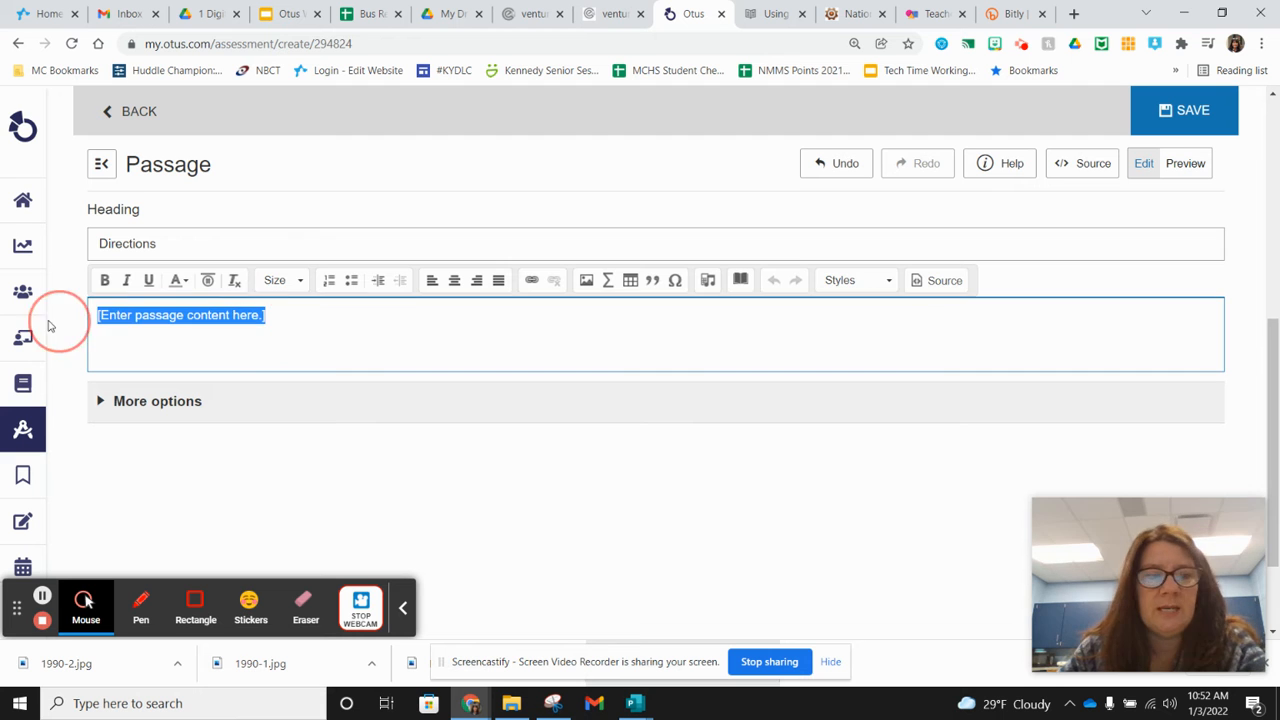
key("BackSpace")
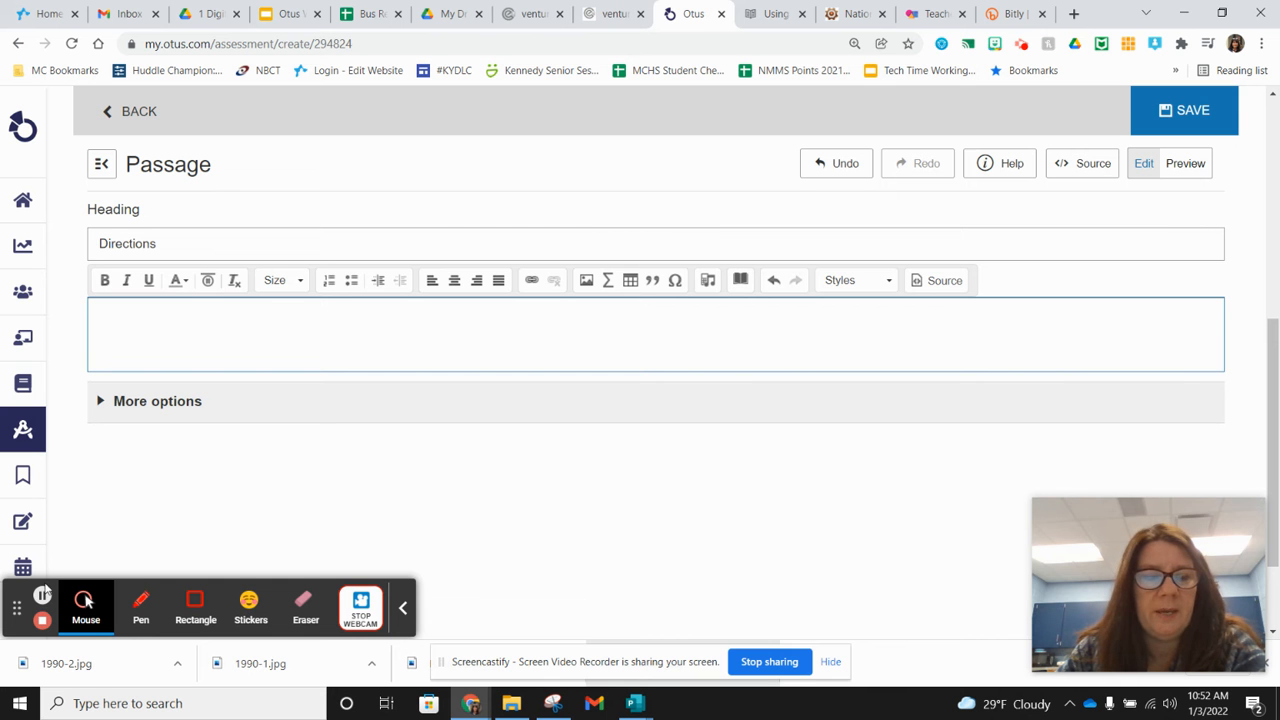
Fill the passage contents with the complete-sentences reading instruction and the italic excerpt on Reagan's January 20, 1981 inauguration, and save it.
left_click(43, 597)
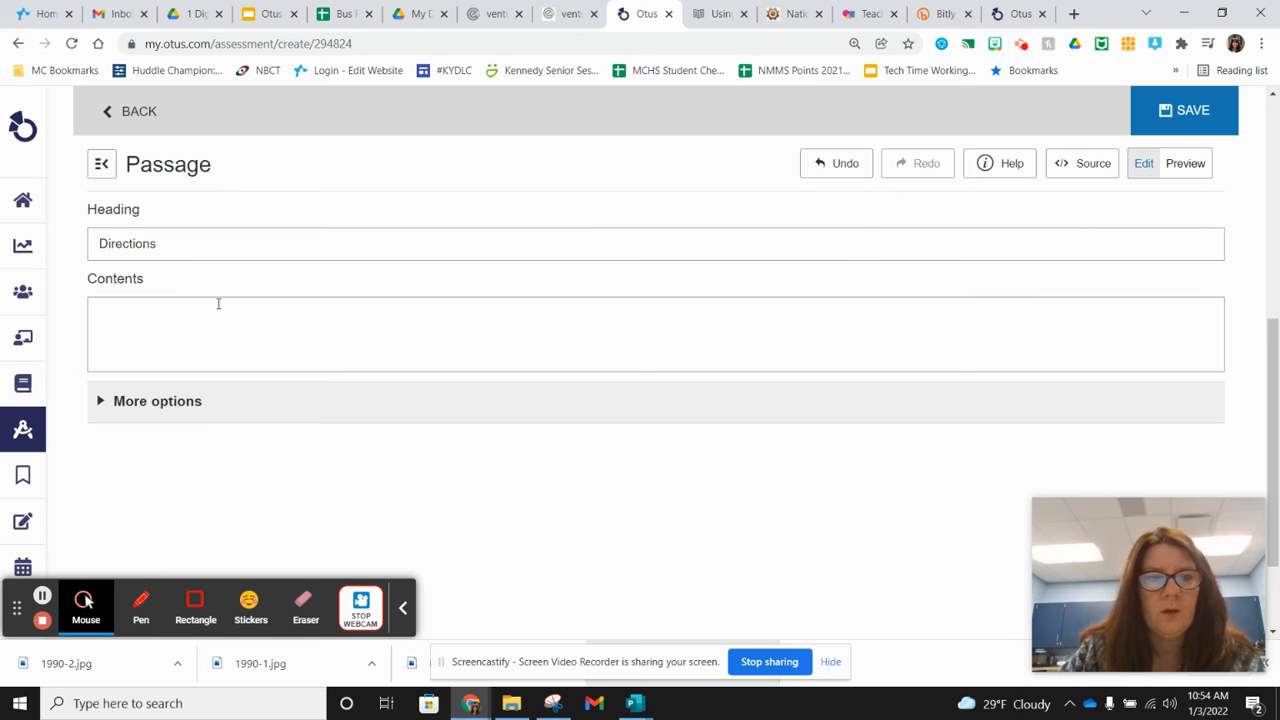
left_click(170, 319)
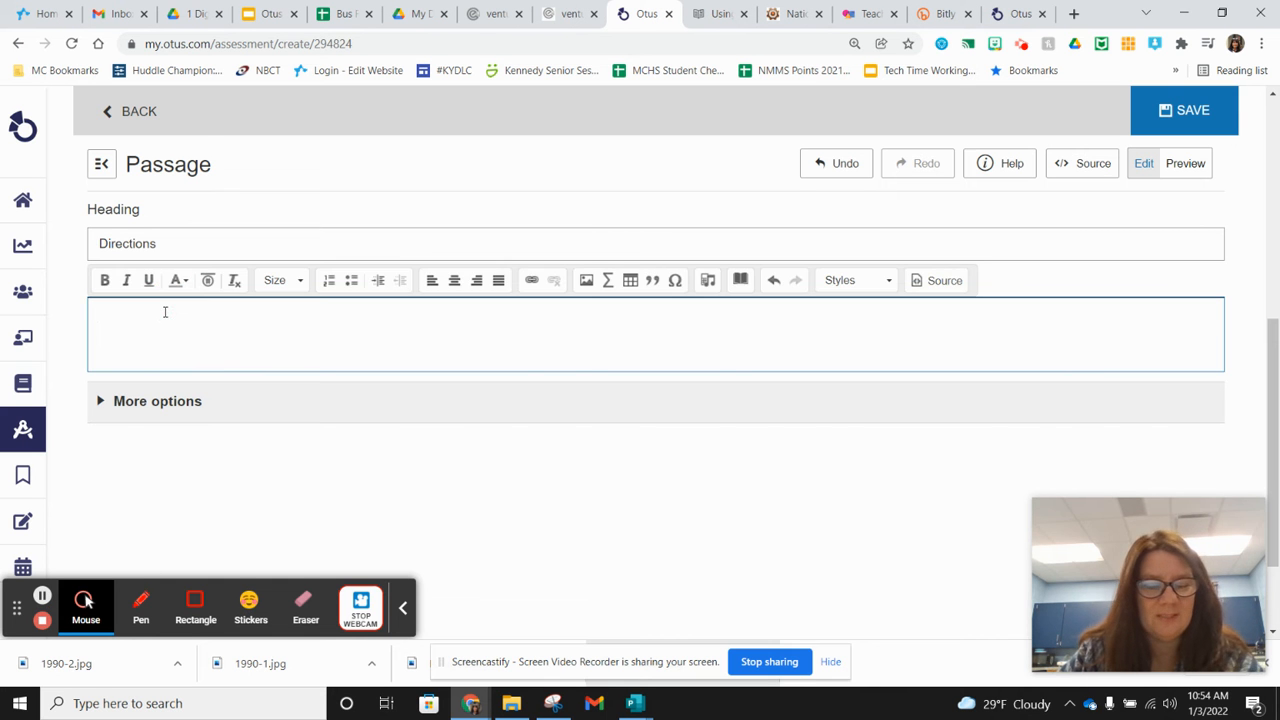
type("Read the excerpt below & then answer the questions that follow using complete sentences.  On January 20, 1981, Ronald Reagan was inaugurated as president of the United States.  Discontent with the weak economy & disillusionment with the apparent powerlessness of the United States to free hostages in Iran had resulted in a backlash against Democratic President Carter.  The electorate has swept Reagan & a Republican Senate into power in the 1980 election.  In his inaugural address, Reagan offered a broad outline of his plan for economic recovery (based largely on tax reduction & limitations on government regulation of business) & strengthening America as a \"beacon of hope\" for democracy.")
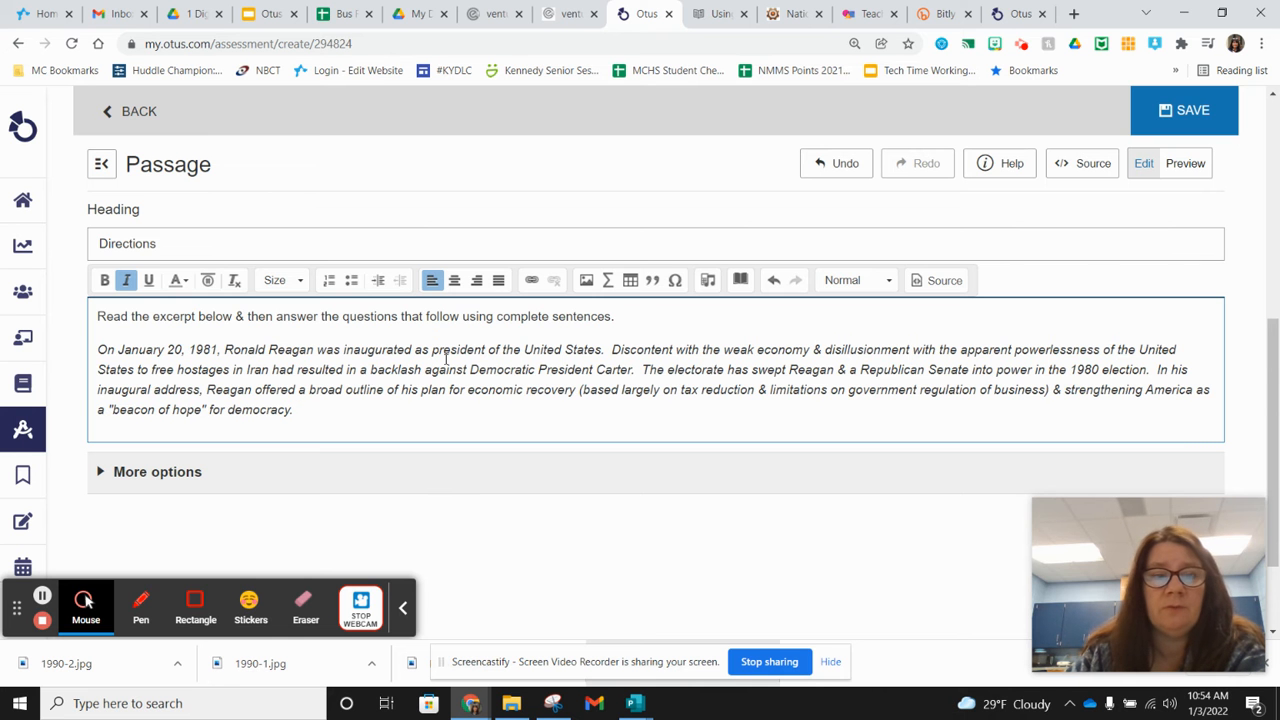
scroll(700, 477, "down", 1)
scroll(705, 470, "up", 5)
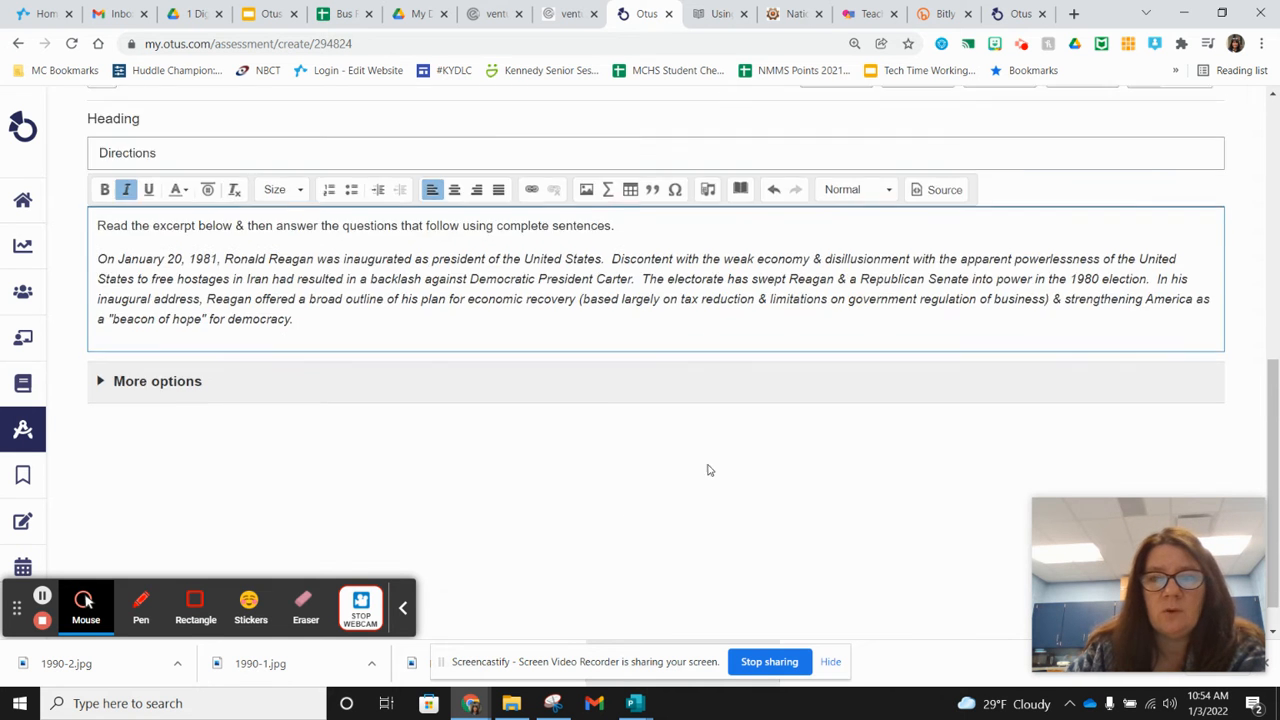
left_click(1180, 318)
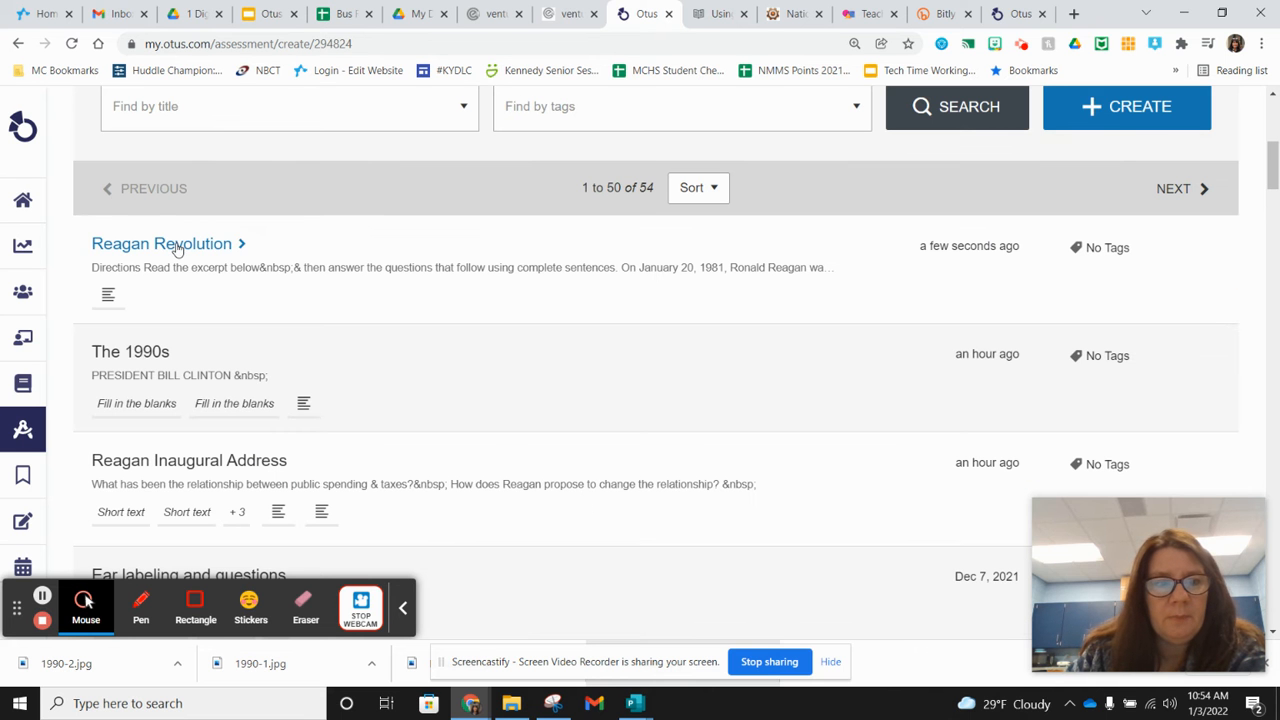
Reopen the Reagan Revolution item and add a second Passage feature below the directions.
left_click(176, 246)
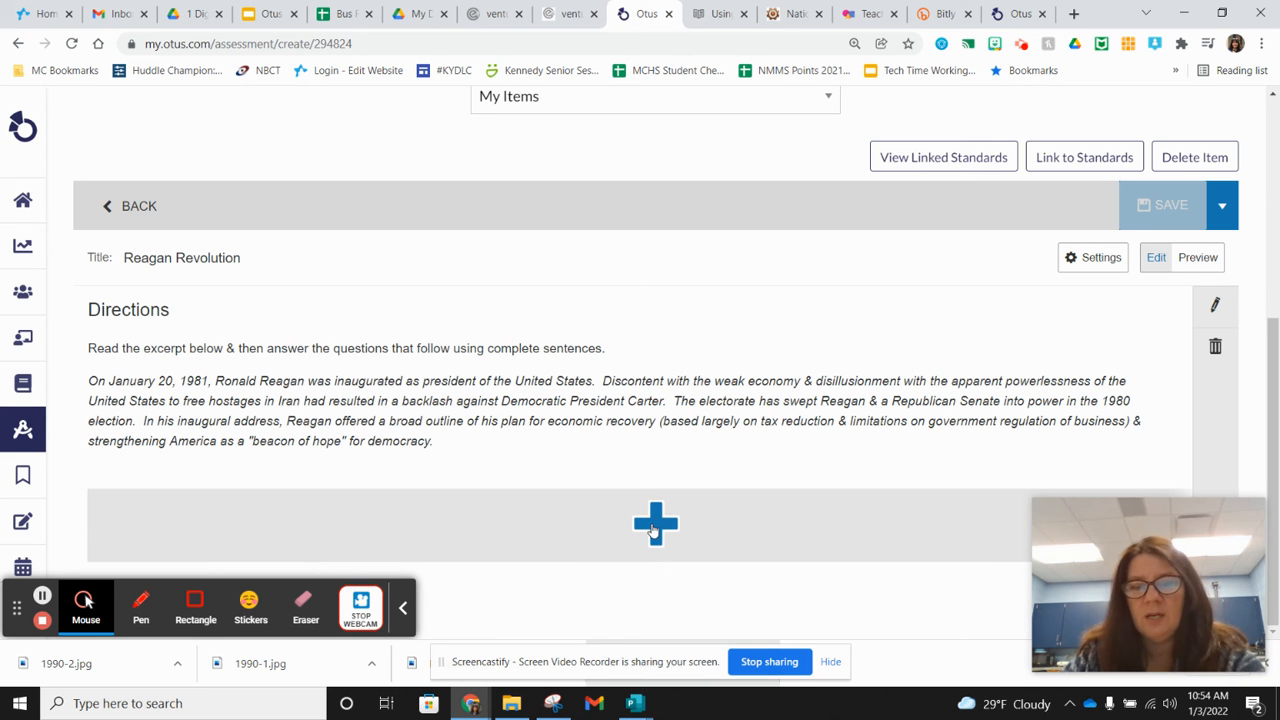
left_click(657, 527)
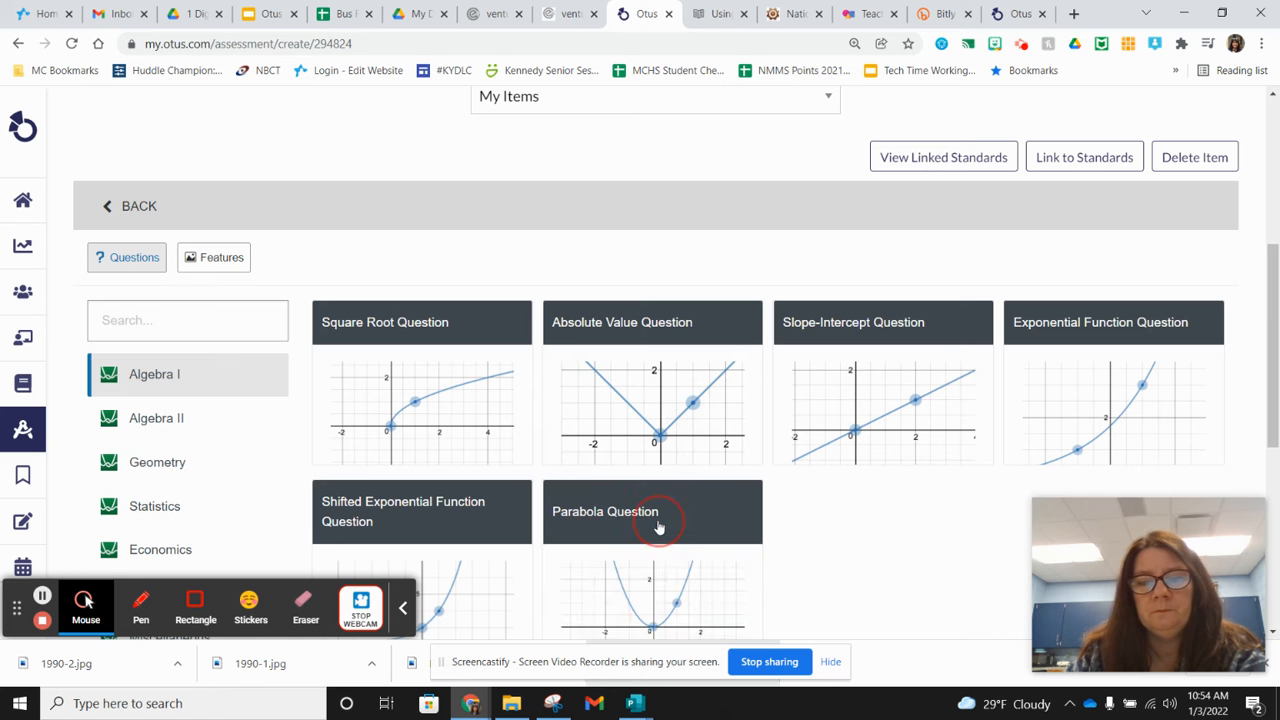
left_click(217, 258)
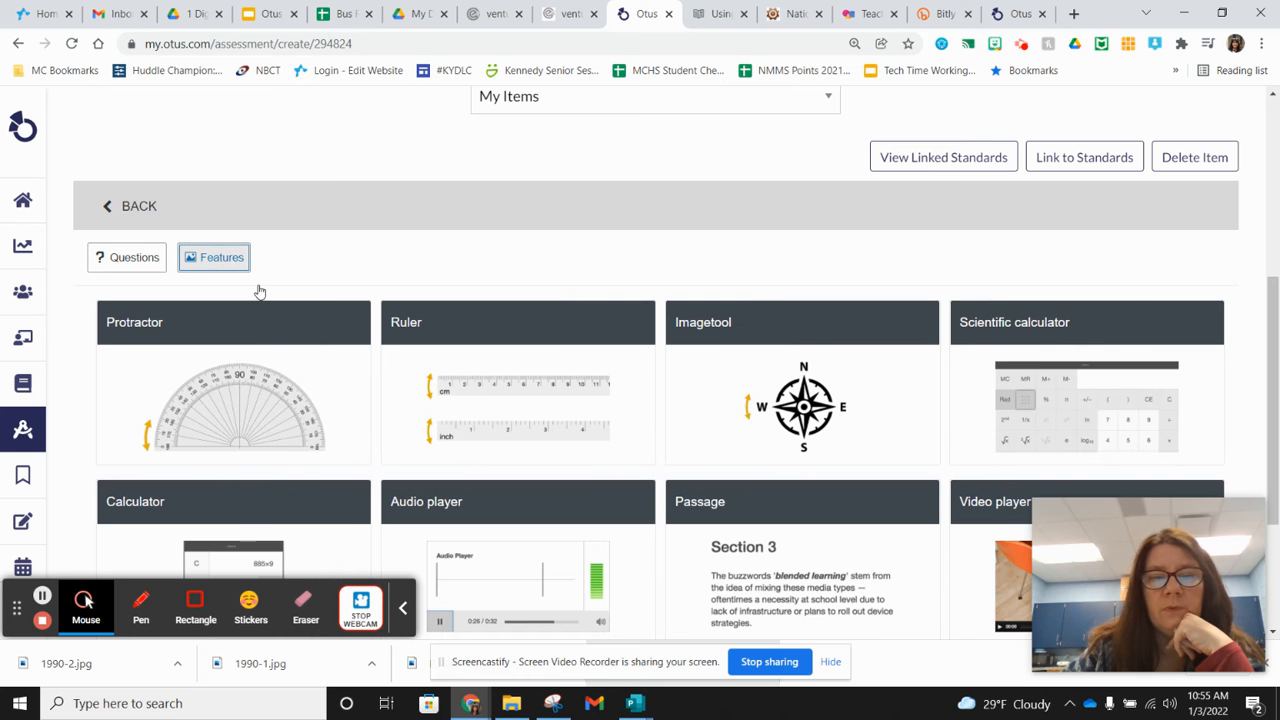
scroll(790, 420, "down", 2)
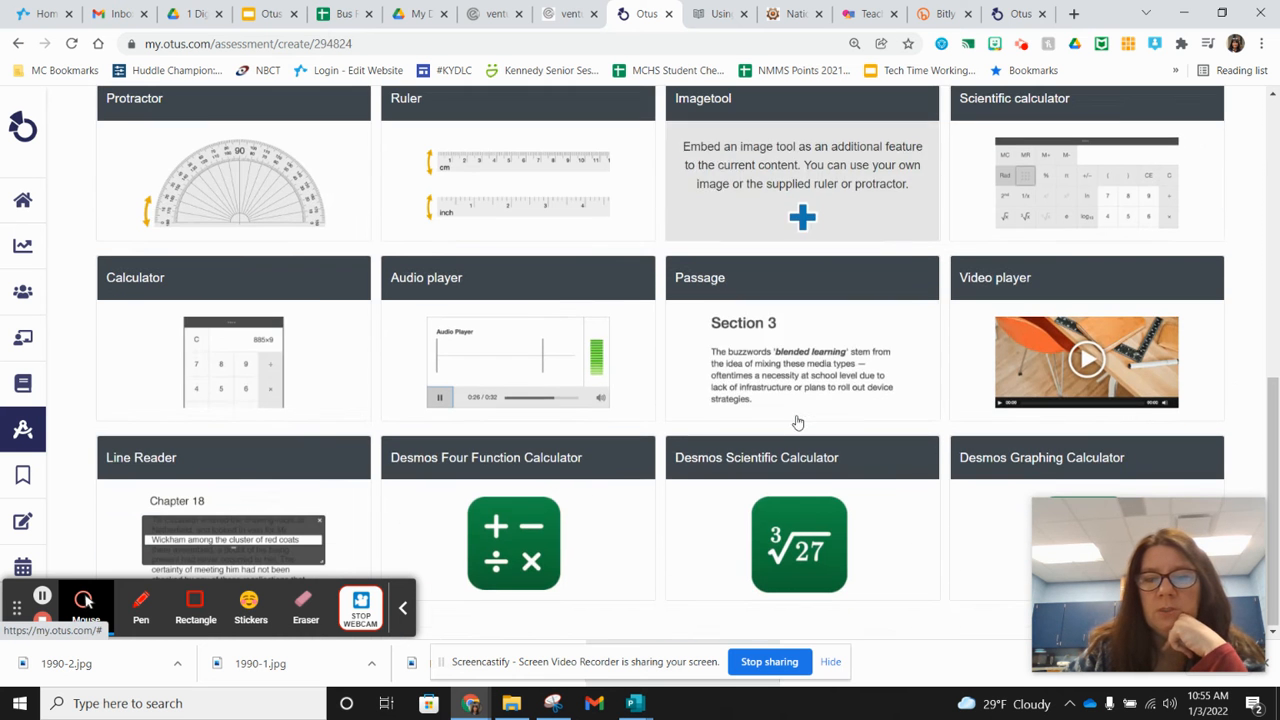
left_click(782, 352)
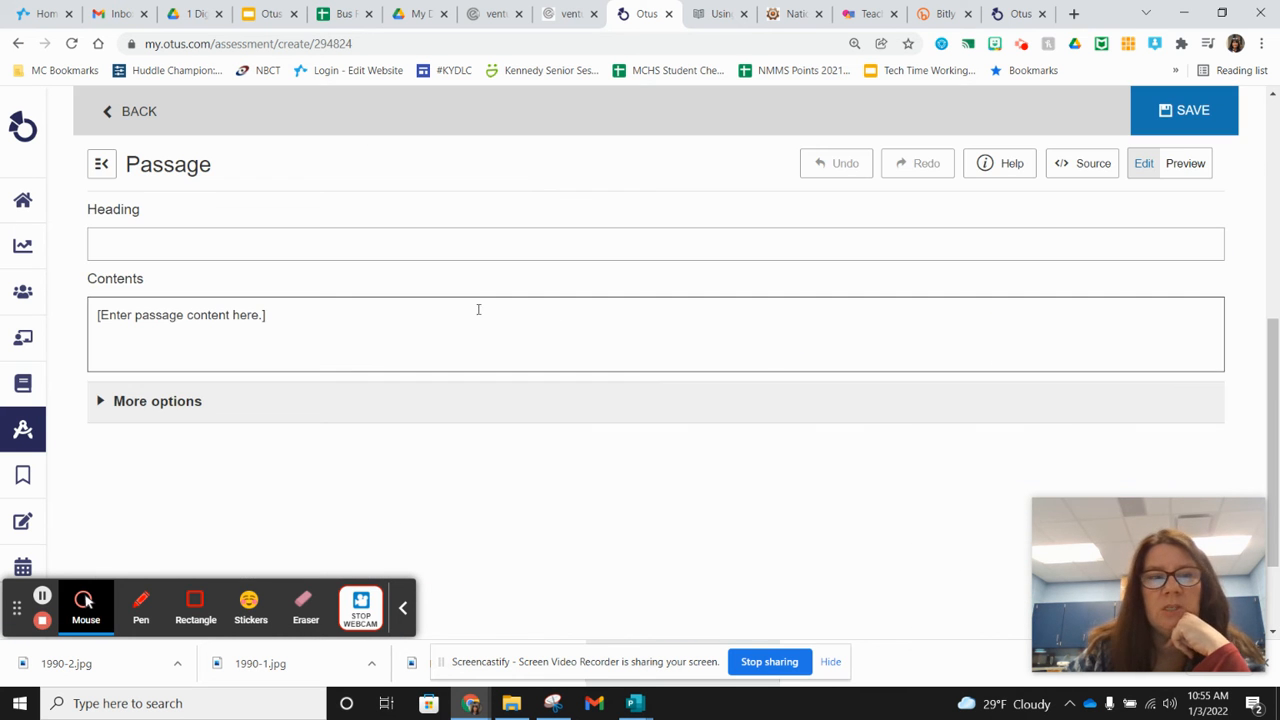
Give the new passage the heading "Ronald Reagan's Inaugural Address" and clear the placeholder text from its contents.
left_click(161, 244)
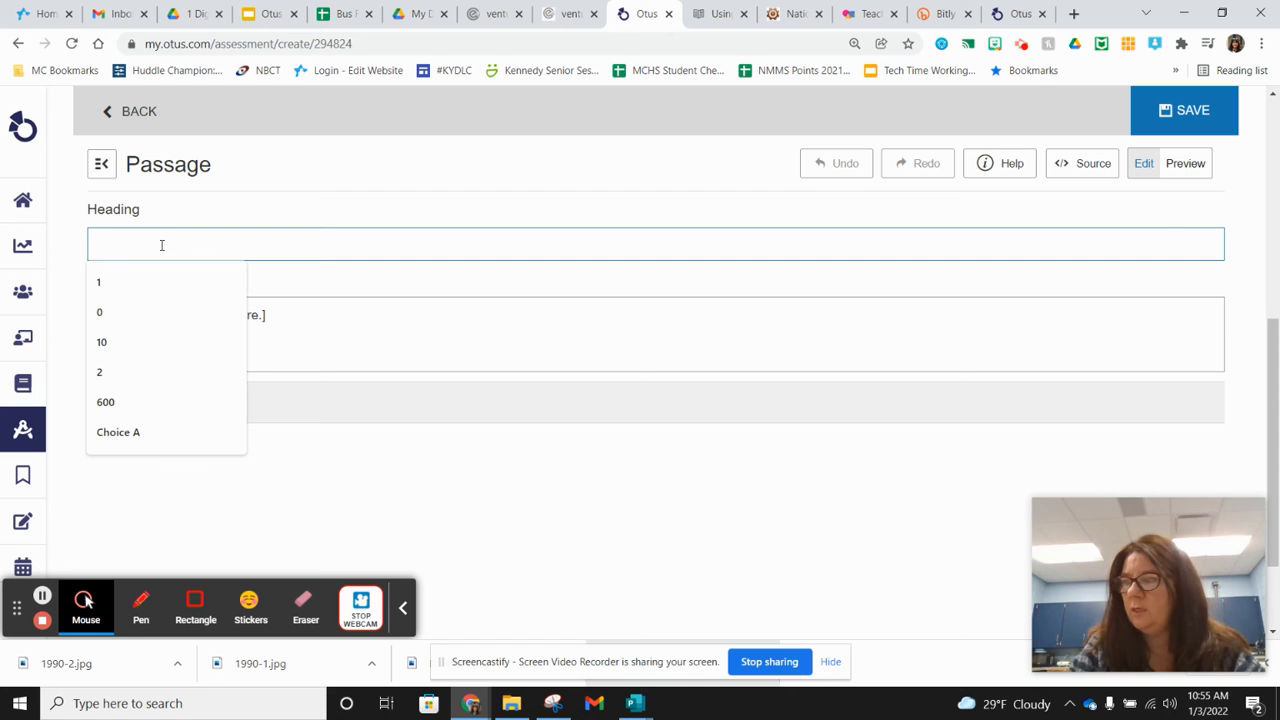
type("Ronald E")
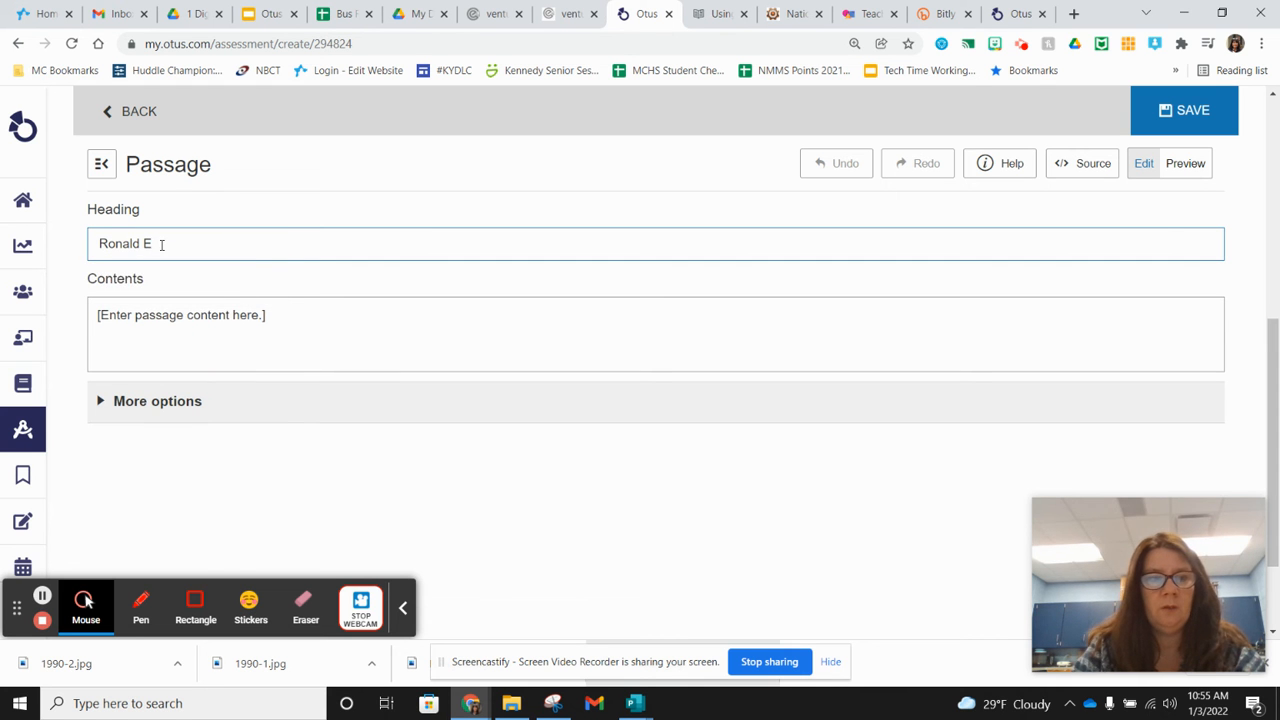
key("BackSpace")
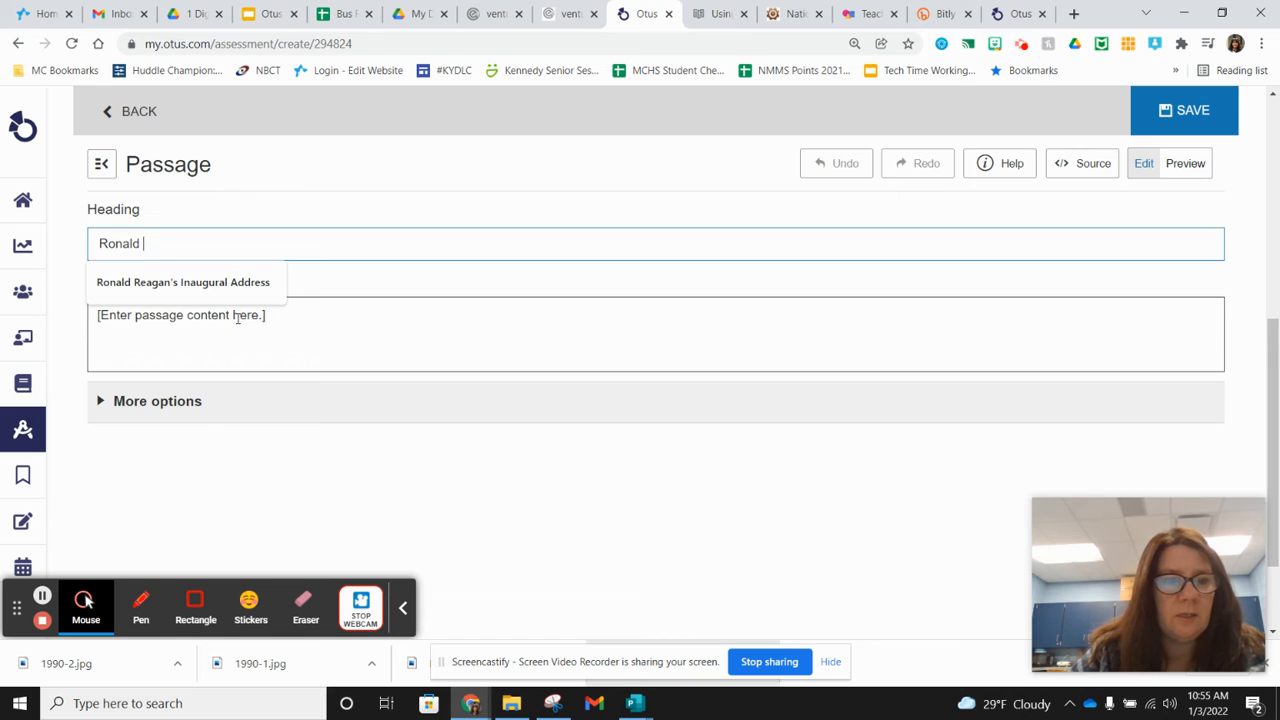
left_click(200, 283)
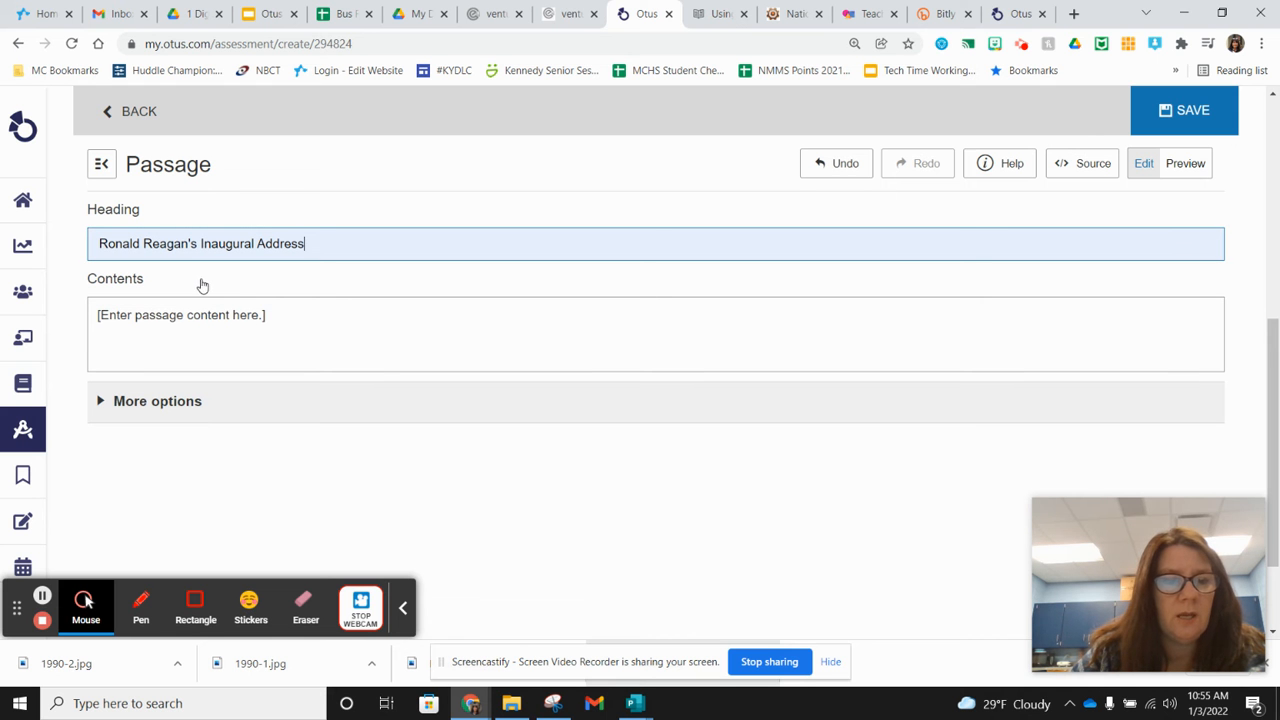
left_click(271, 316)
mouse_move(20, 314)
key("BackSpace")
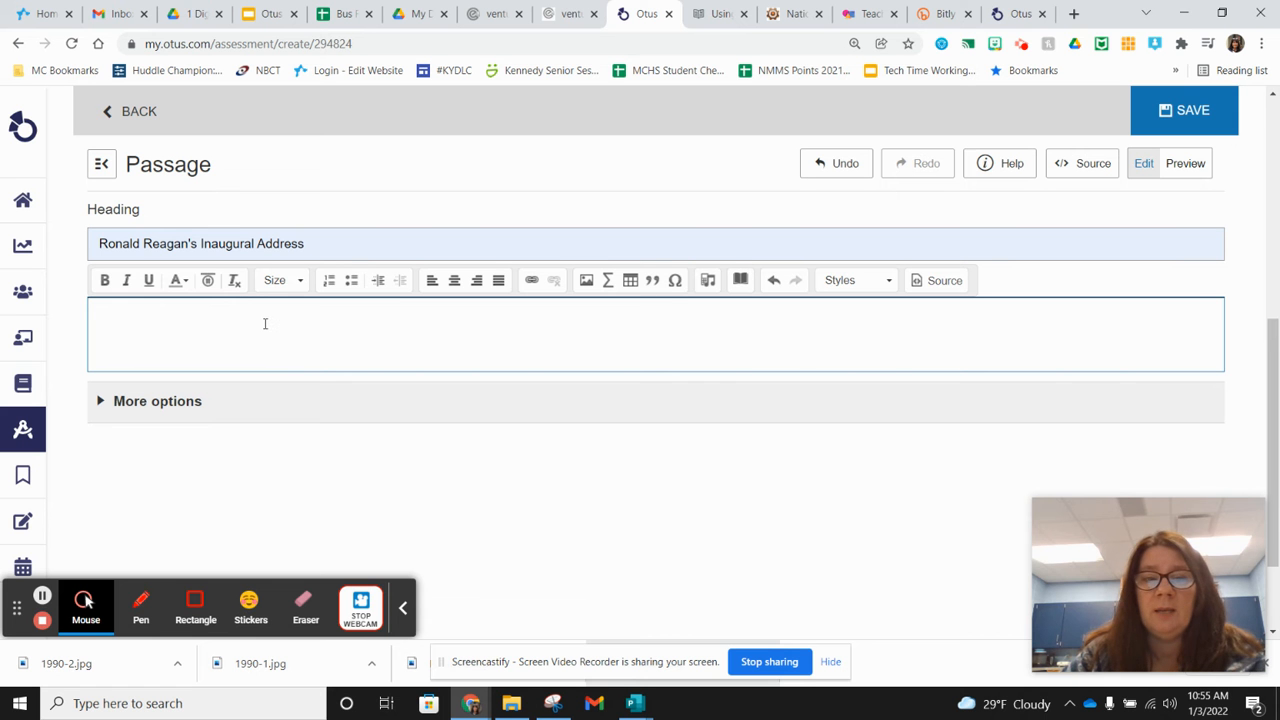
Copy the full inaugural address text from the item preview in the other Otus tab into the passage contents and save the passage.
left_click(1010, 14)
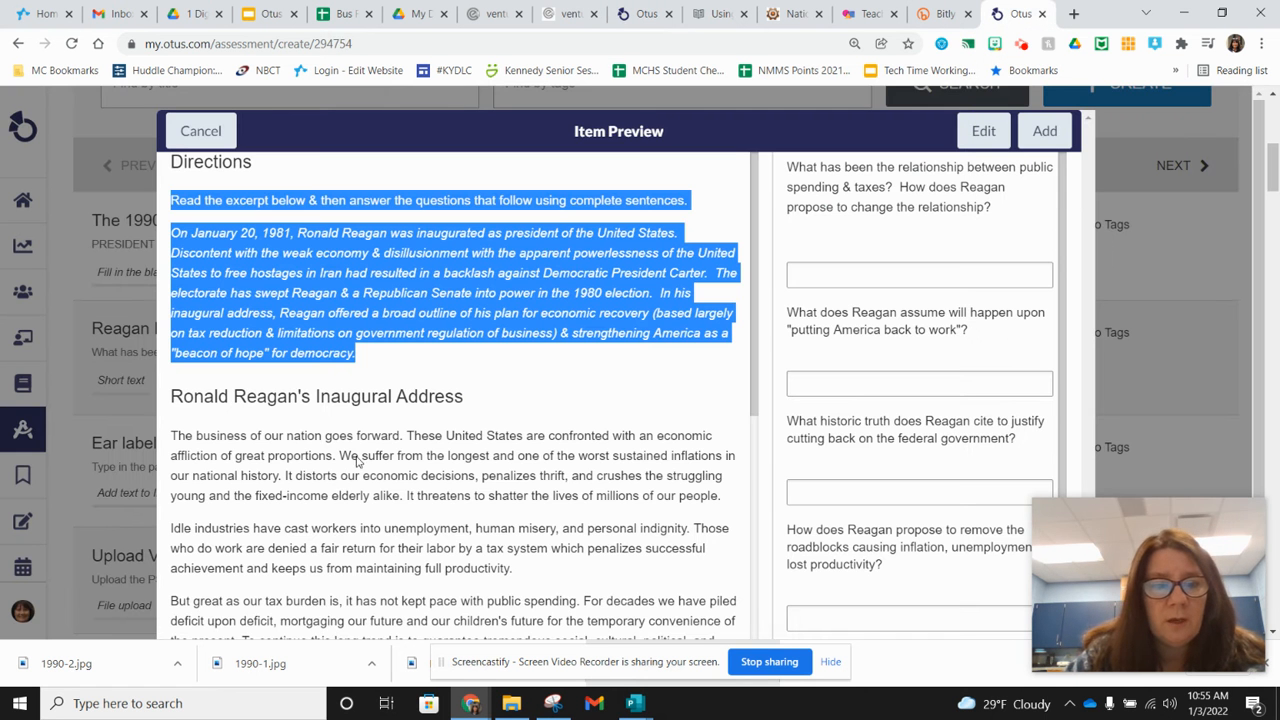
left_click(378, 416)
scroll(378, 416, "down", 3)
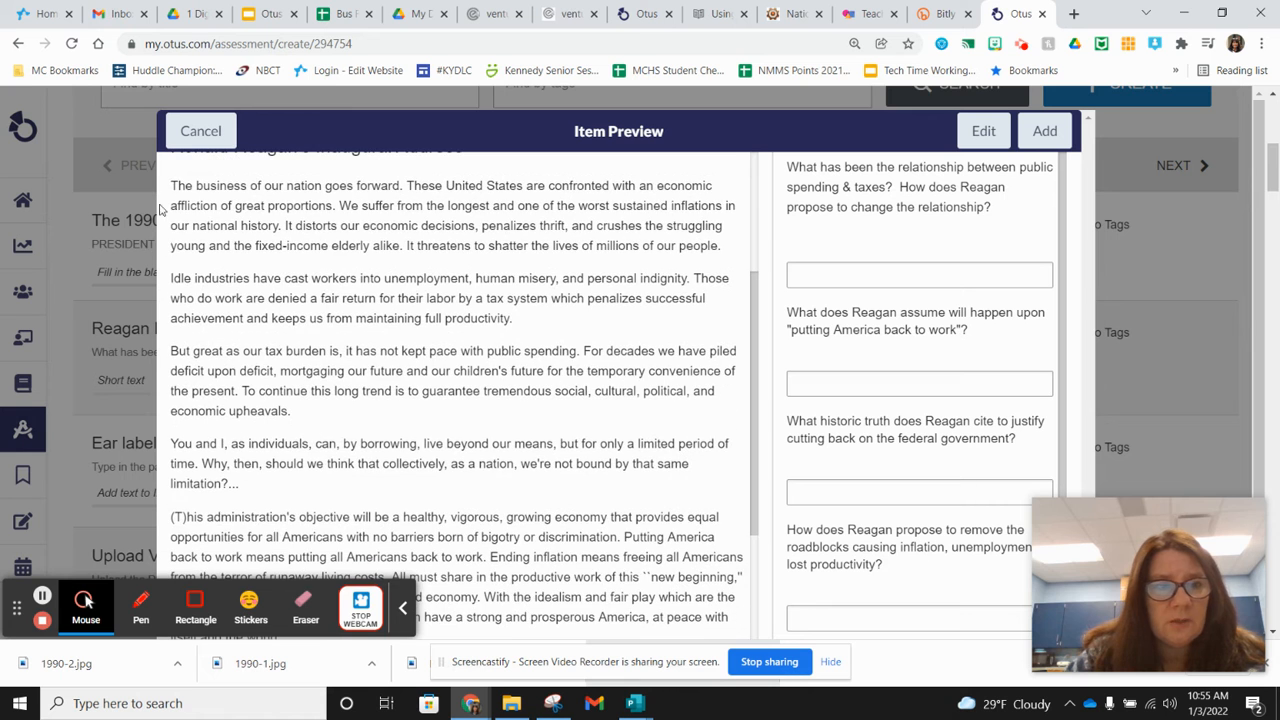
left_click_drag(172, 185, 700, 627)
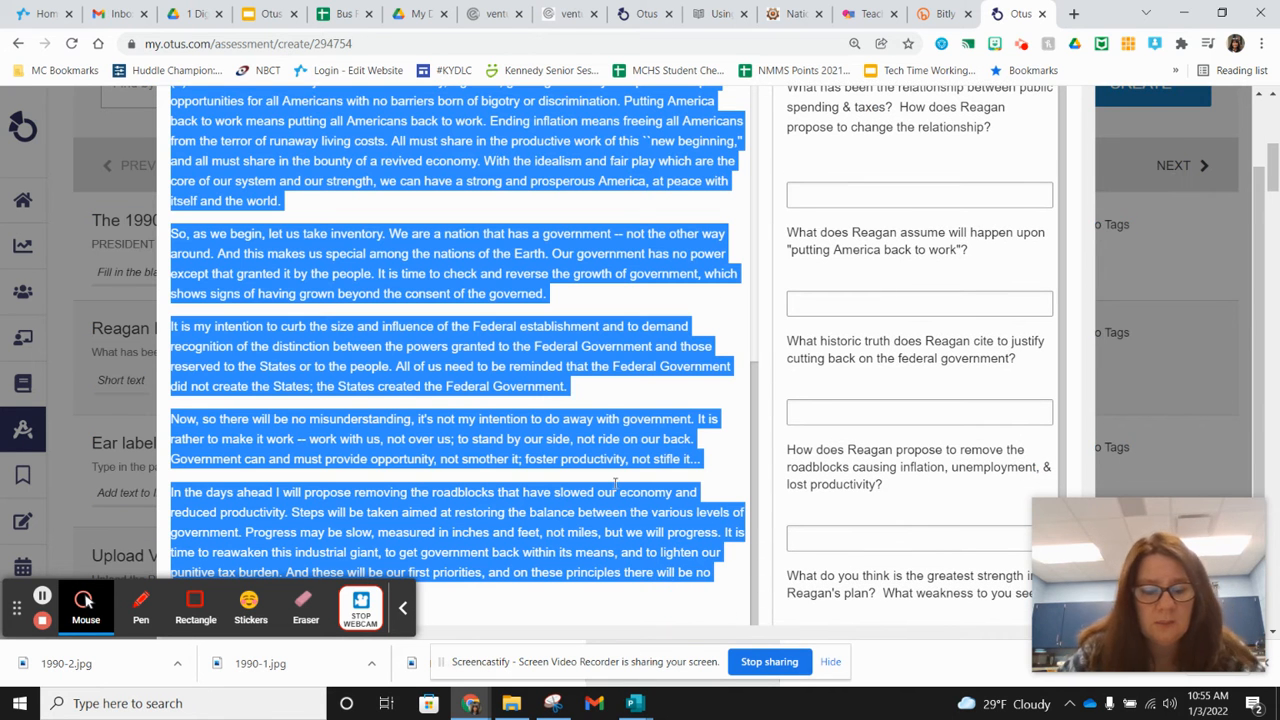
left_click(639, 13)
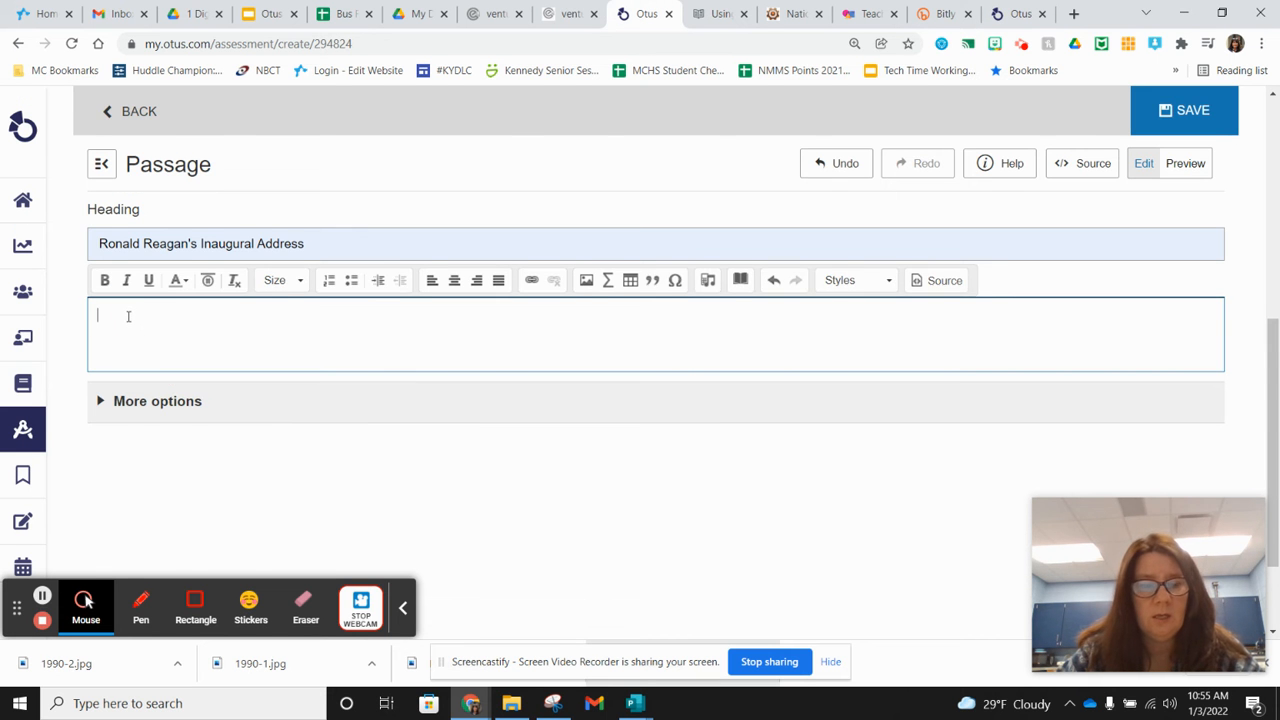
key("ctrl+v")
scroll(359, 362, "down", 1)
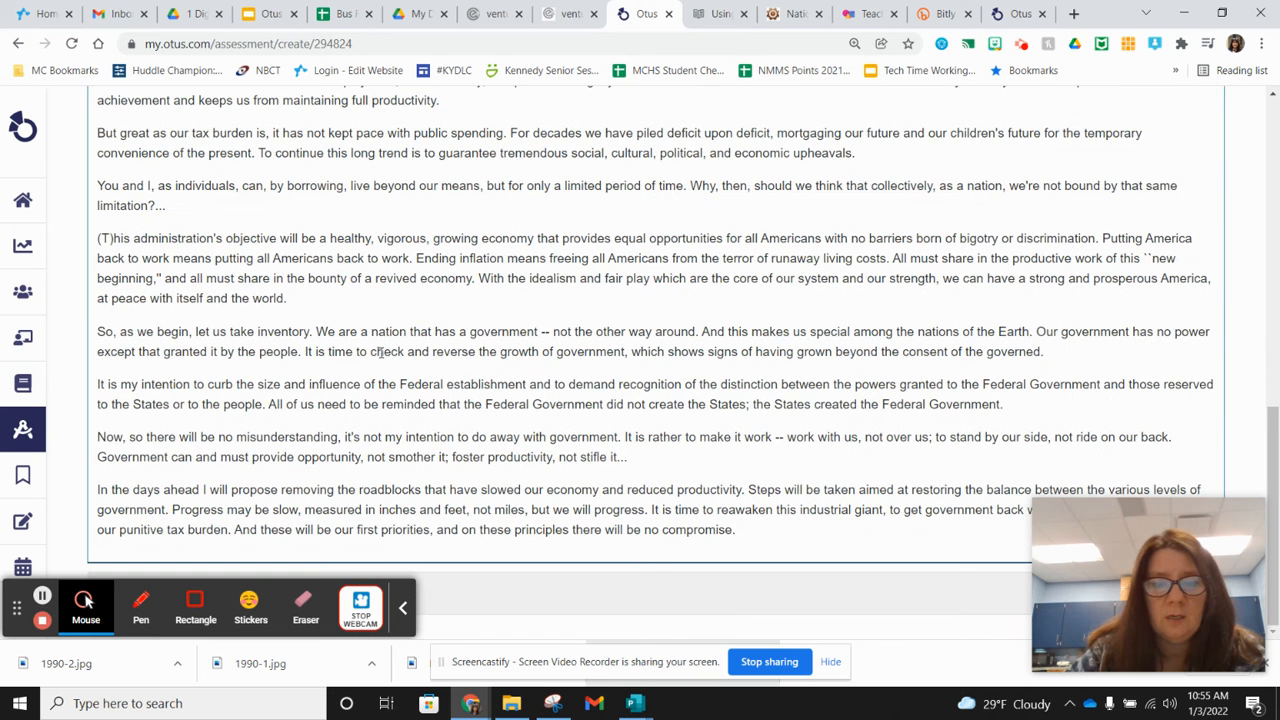
scroll(465, 362, "up", 3)
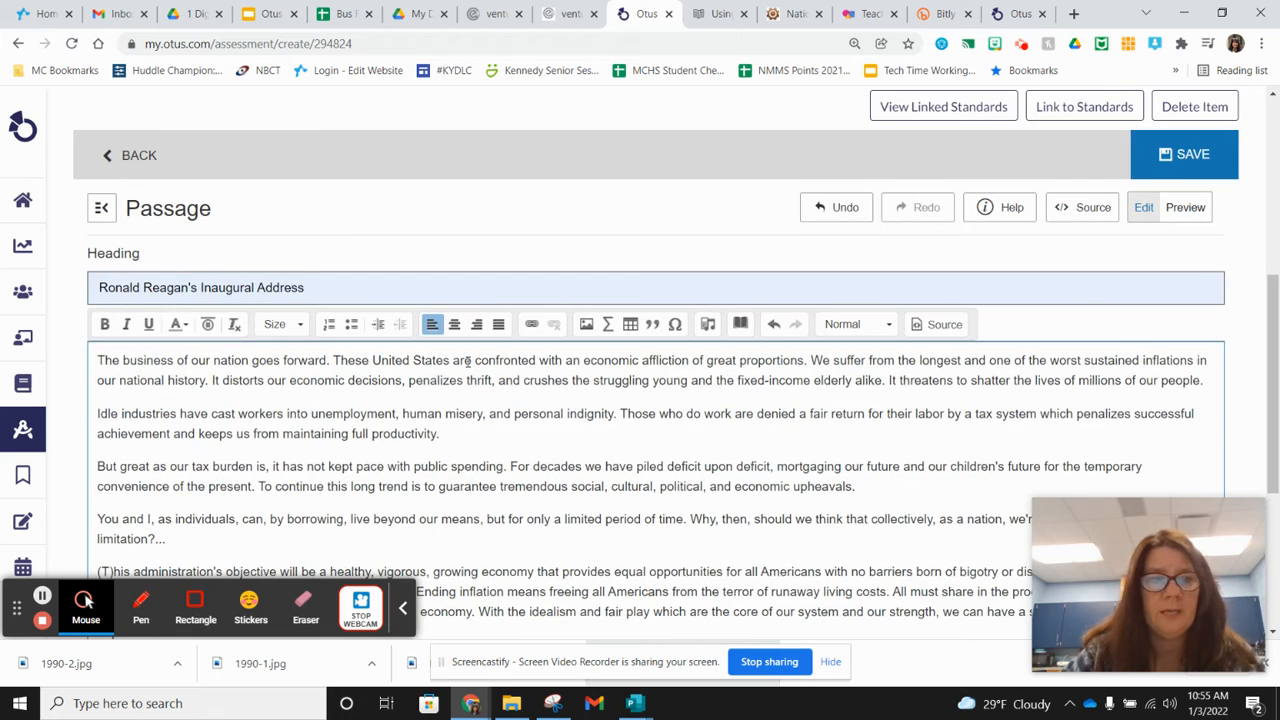
scroll(467, 362, "down", 1)
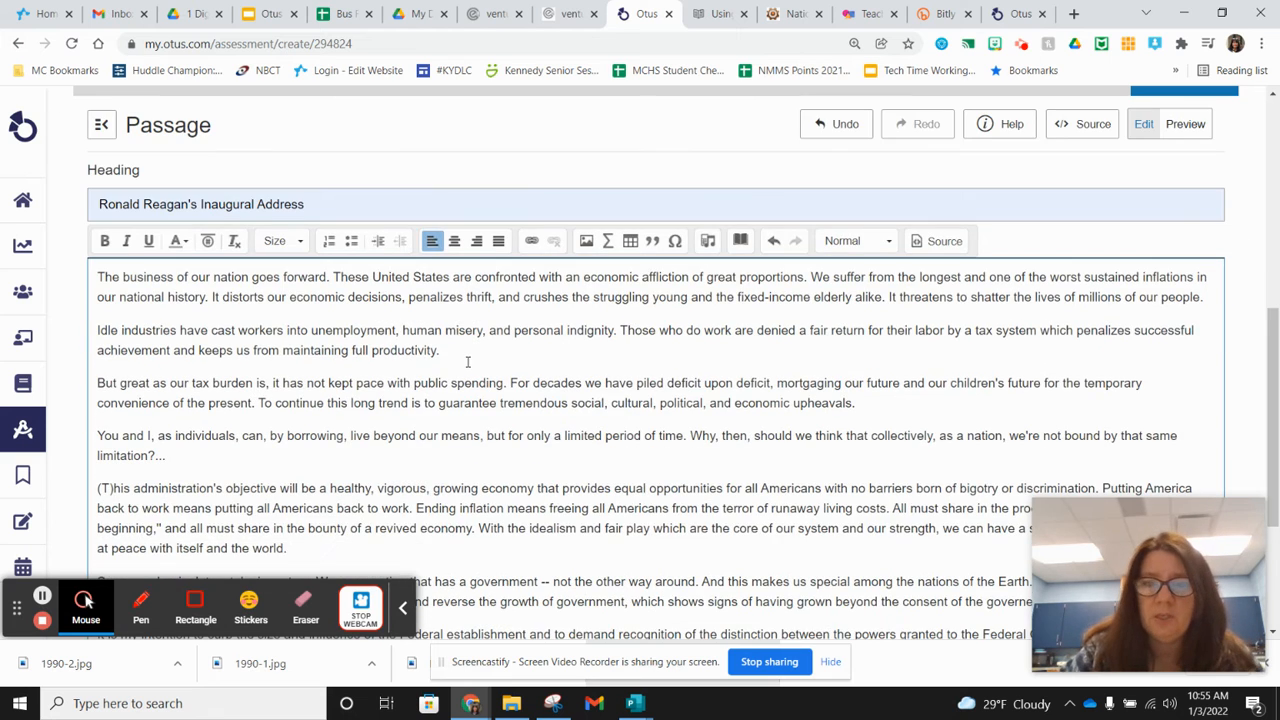
scroll(467, 367, "down", 3)
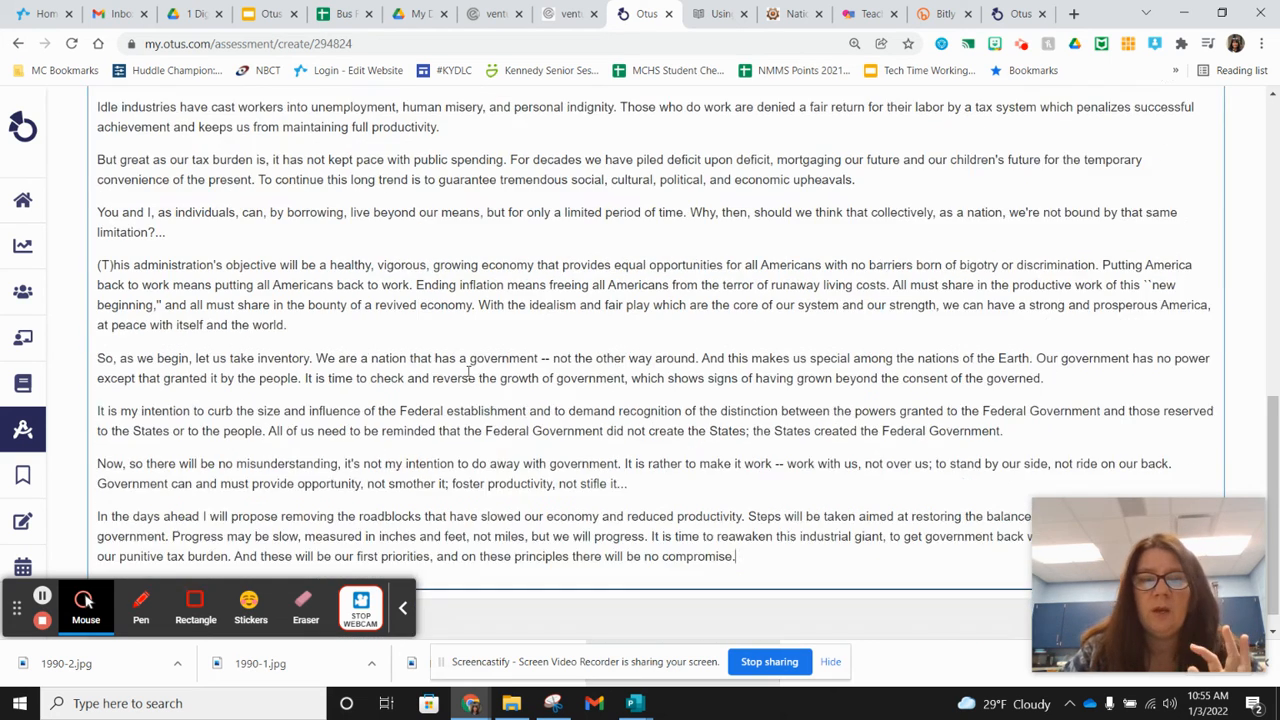
scroll(470, 397, "up", 3)
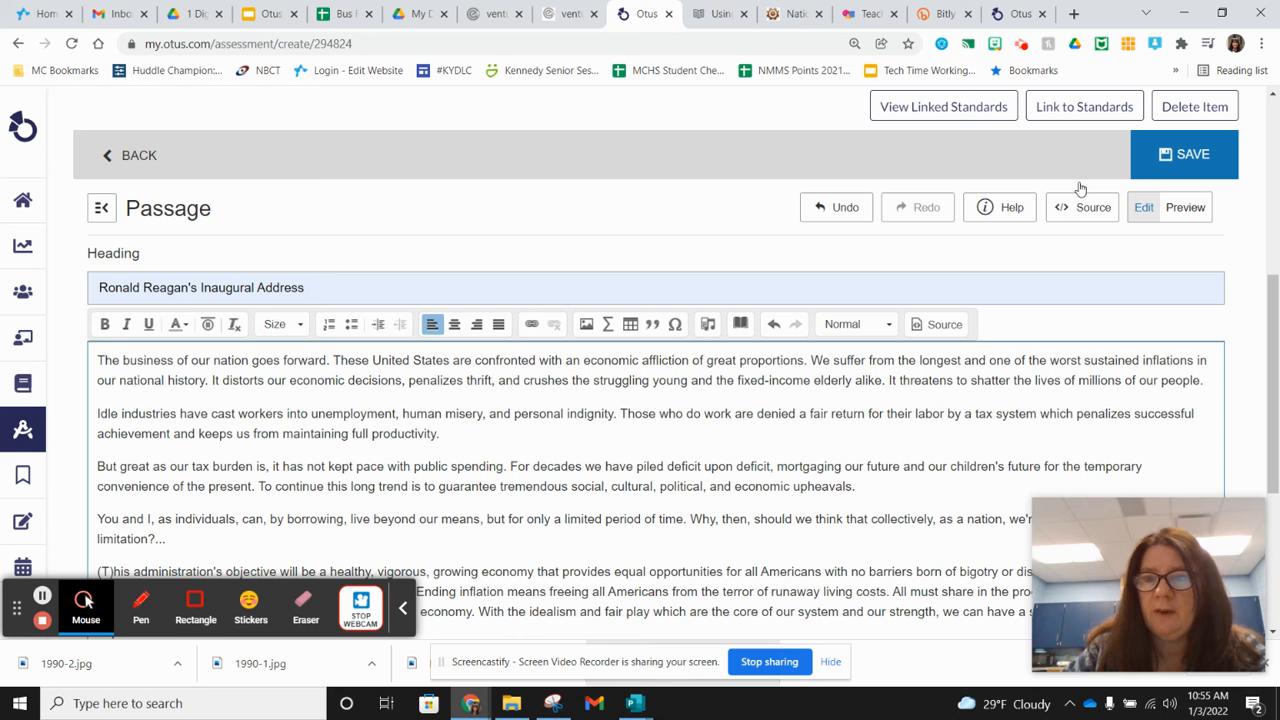
left_click(1172, 158)
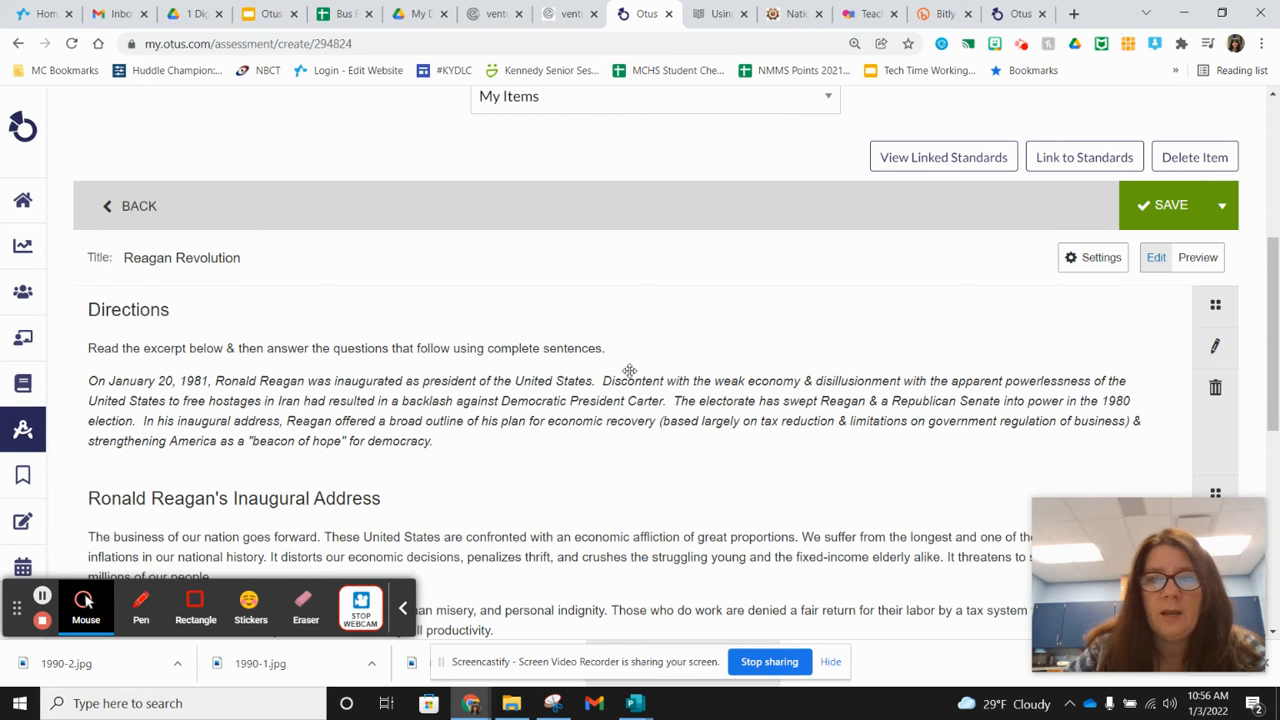
Search the question types for "short" and add a Short text question below the inaugural address passage.
scroll(629, 371, "down", 2)
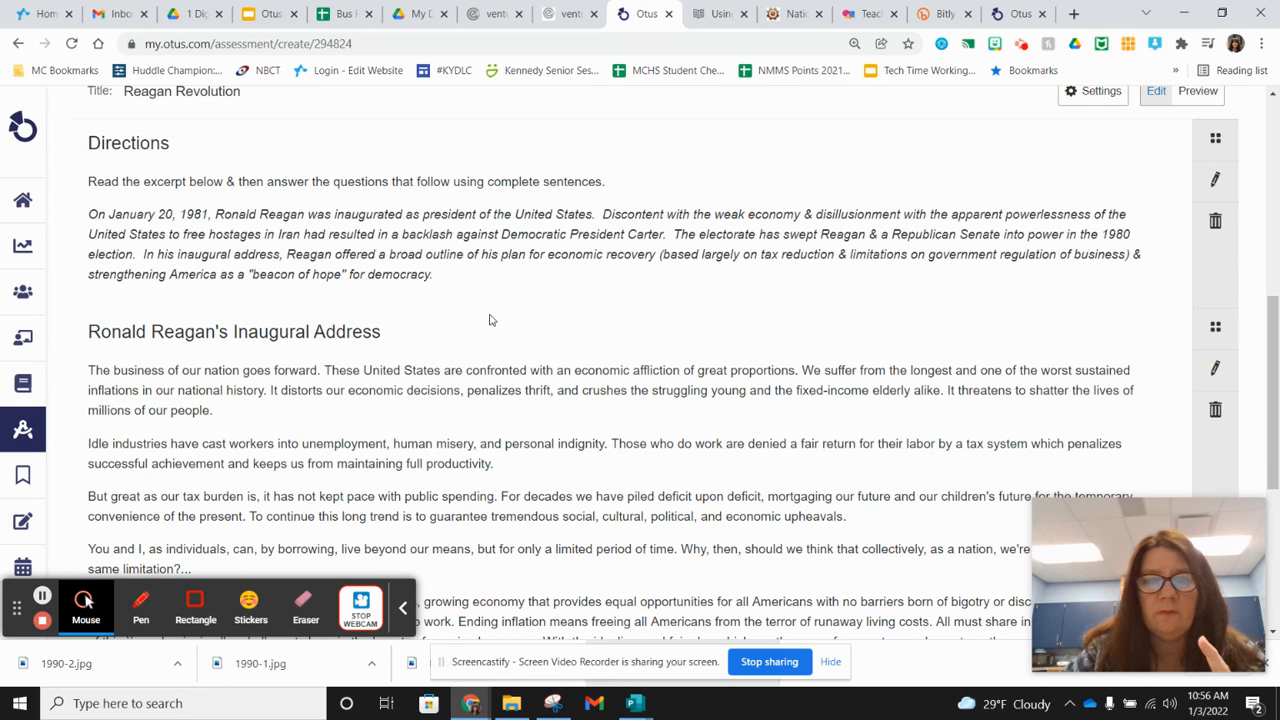
scroll(626, 423, "down", 3)
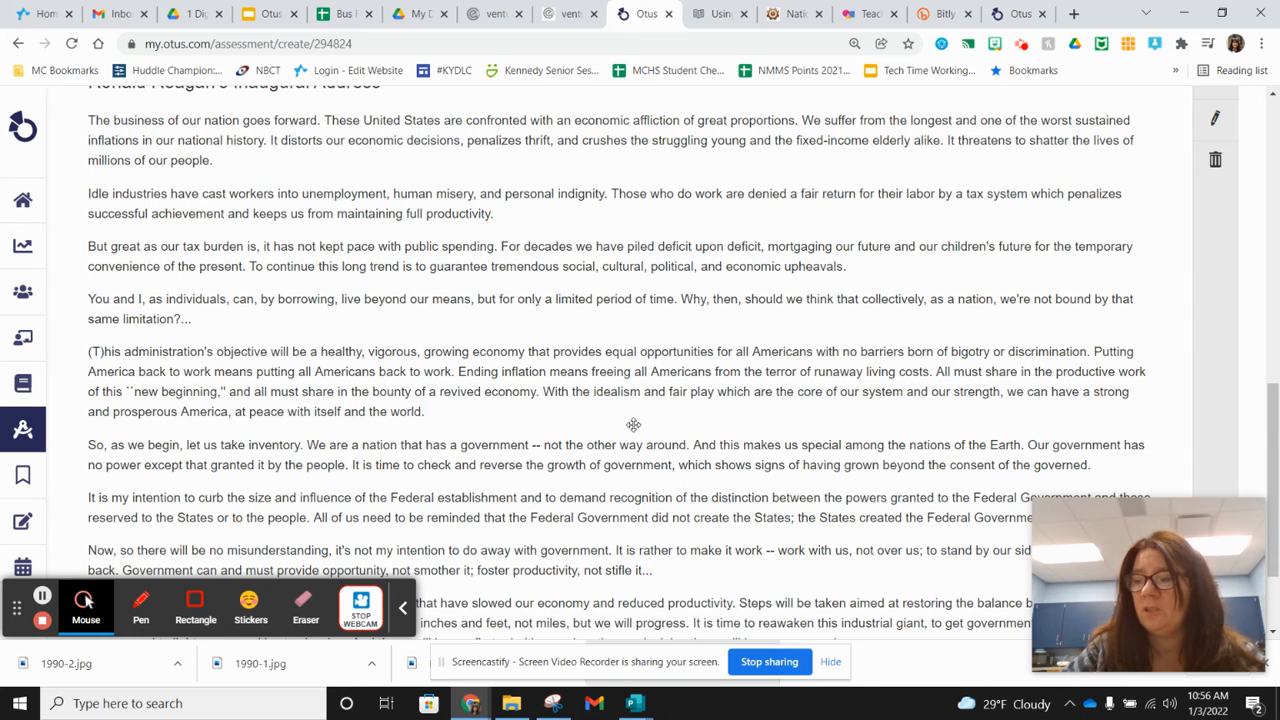
scroll(633, 425, "down", 2)
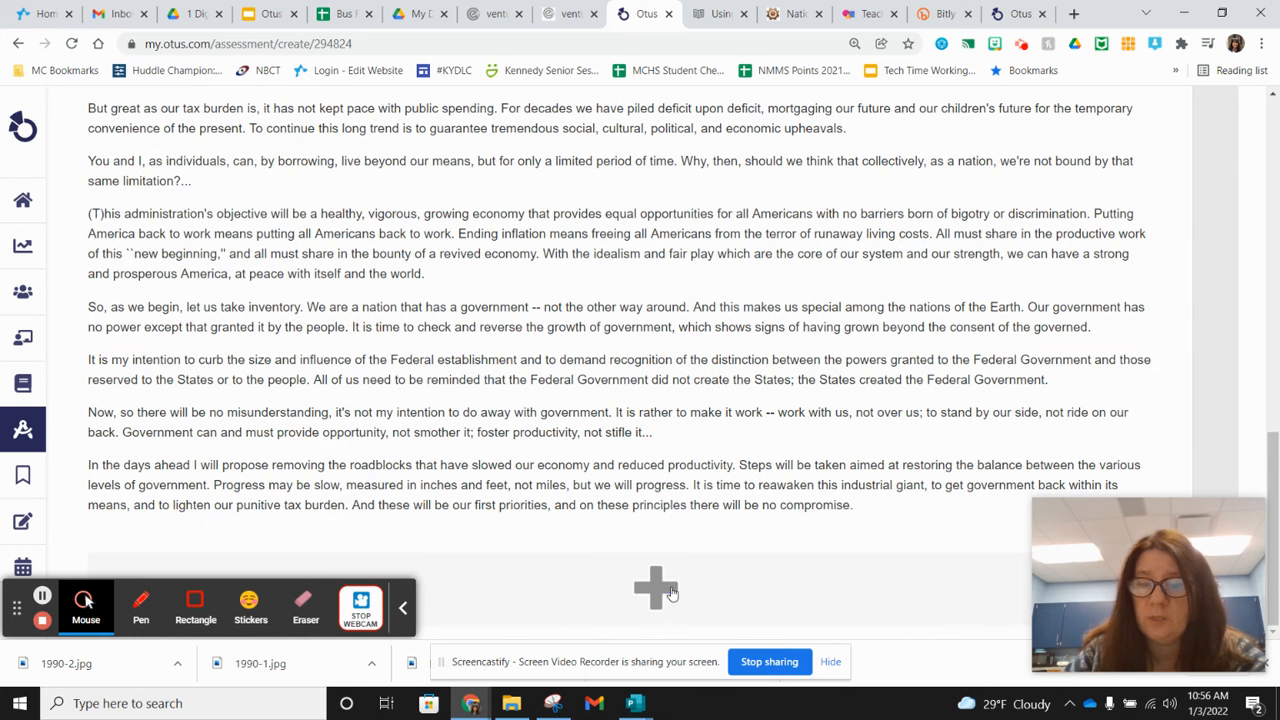
left_click(656, 587)
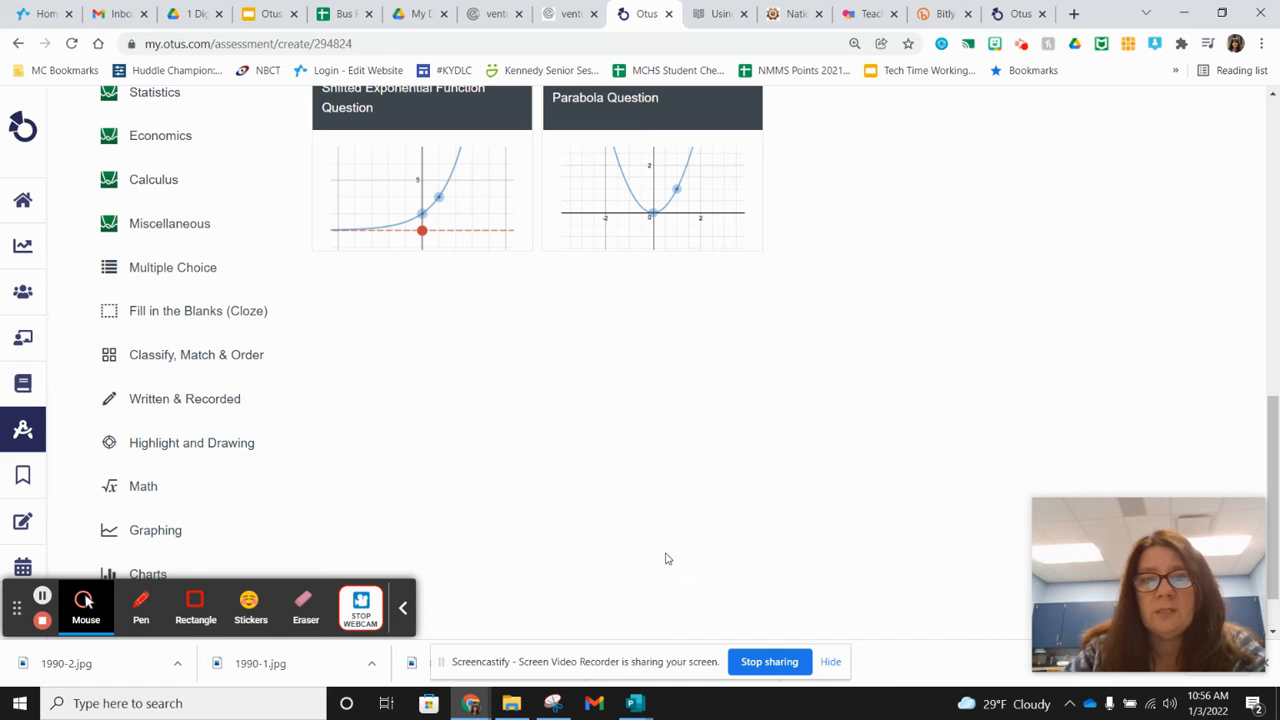
scroll(570, 498, "up", 3)
scroll(565, 502, "up", 1)
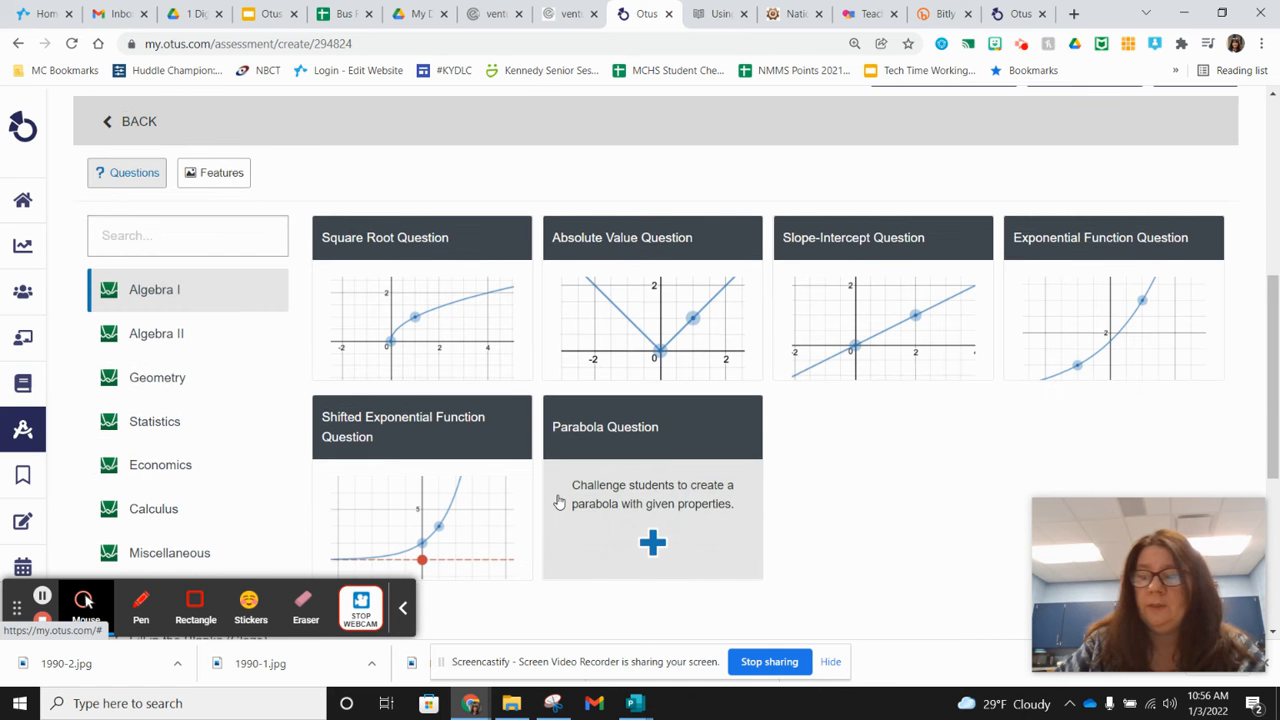
left_click(174, 246)
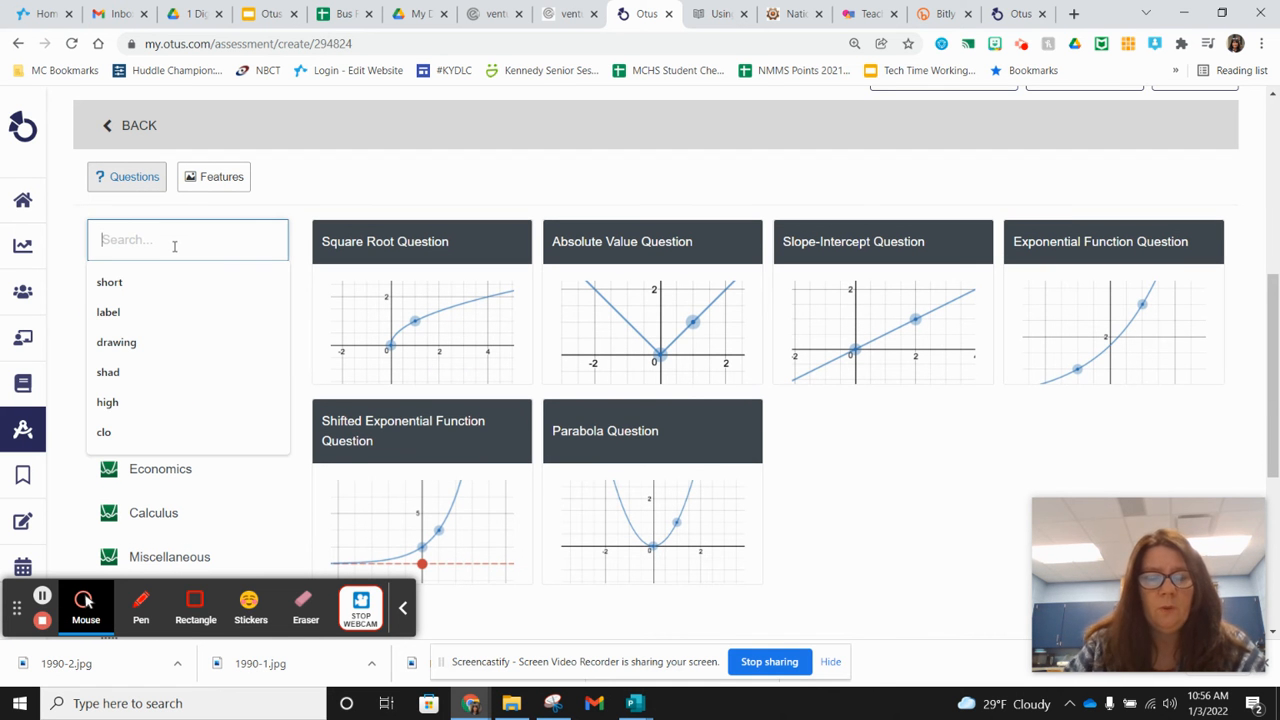
type("short")
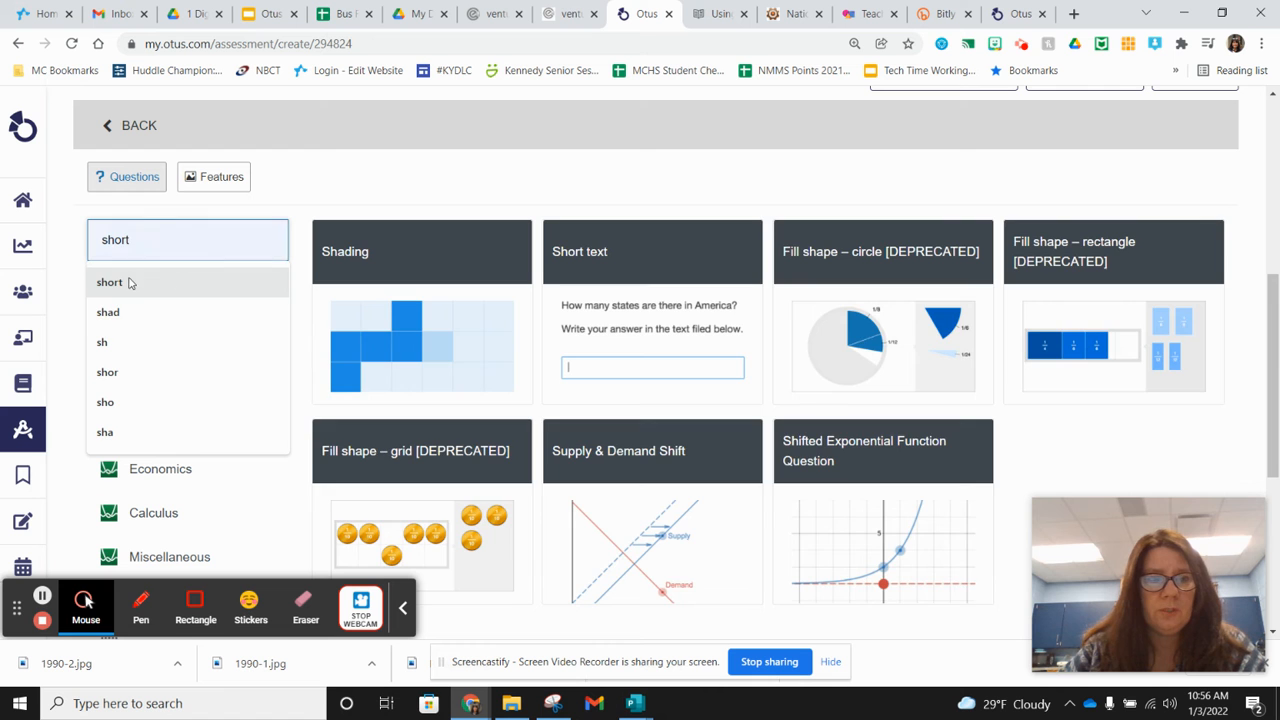
left_click(110, 283)
mouse_move(377, 249)
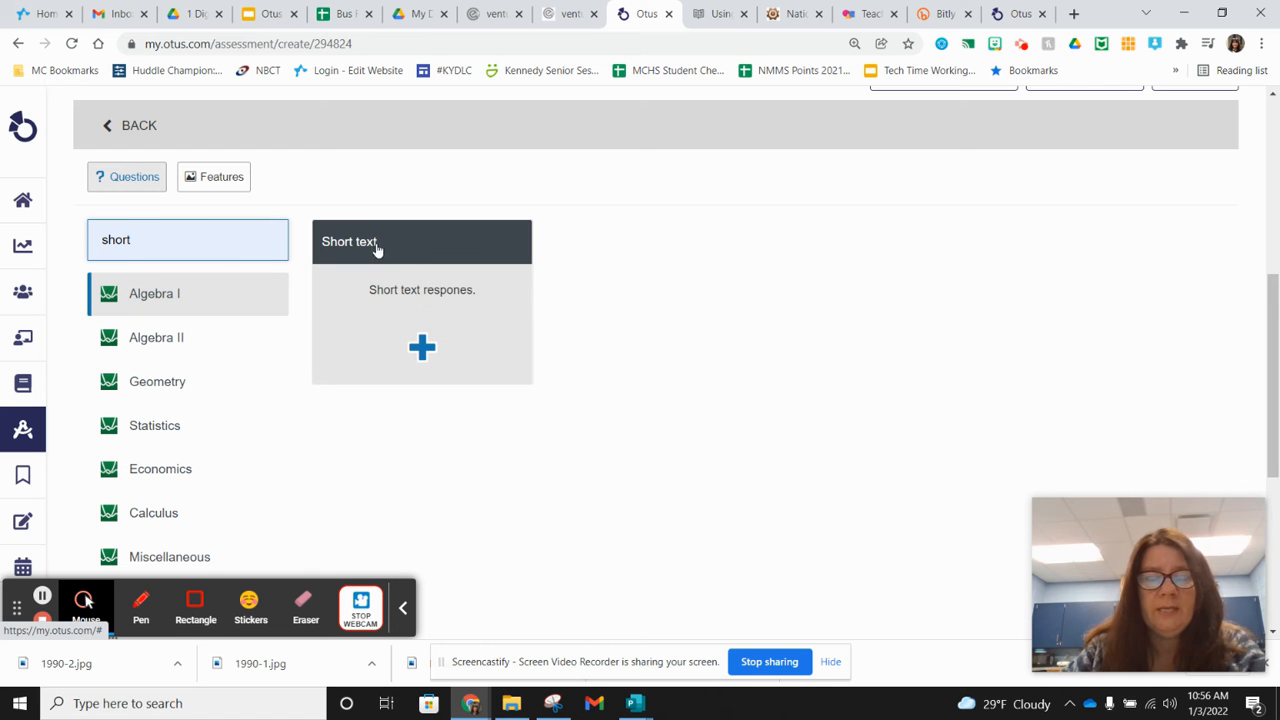
left_click(424, 344)
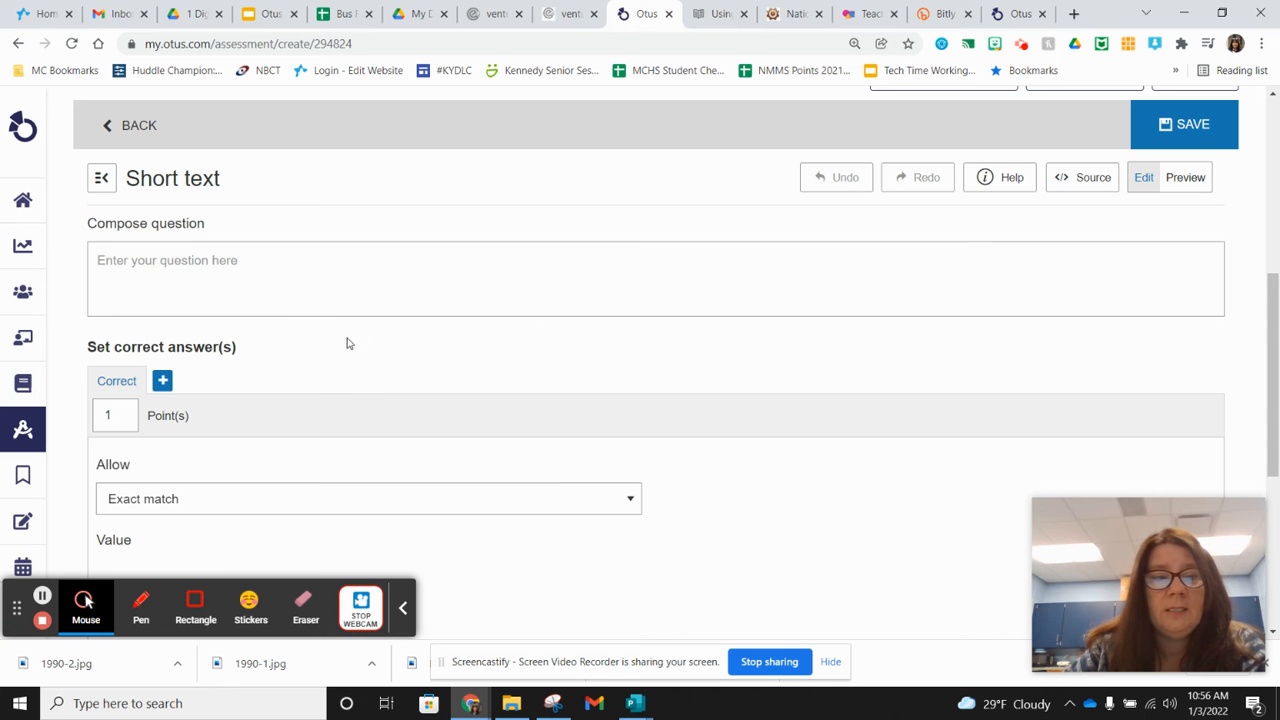
Copy the question about public spending & taxes and Reagan's proposed change from the other tab's item preview into the Short text question.
left_click(237, 277)
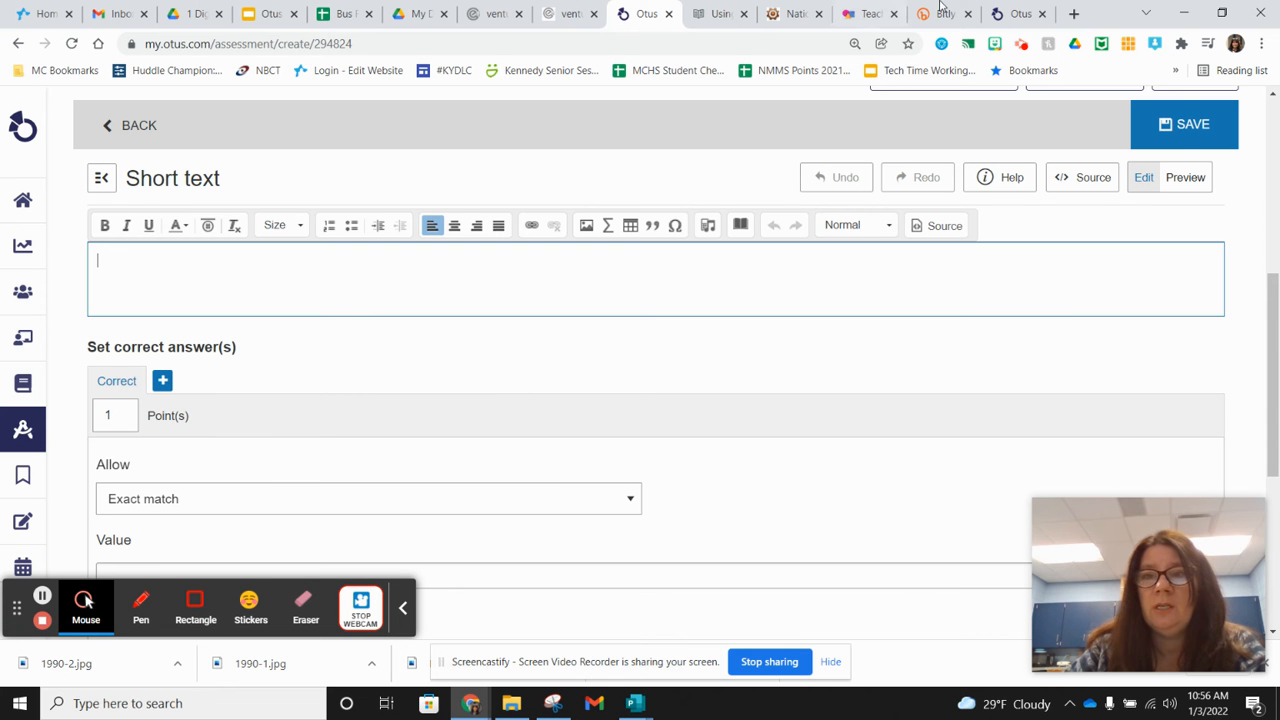
left_click(1015, 13)
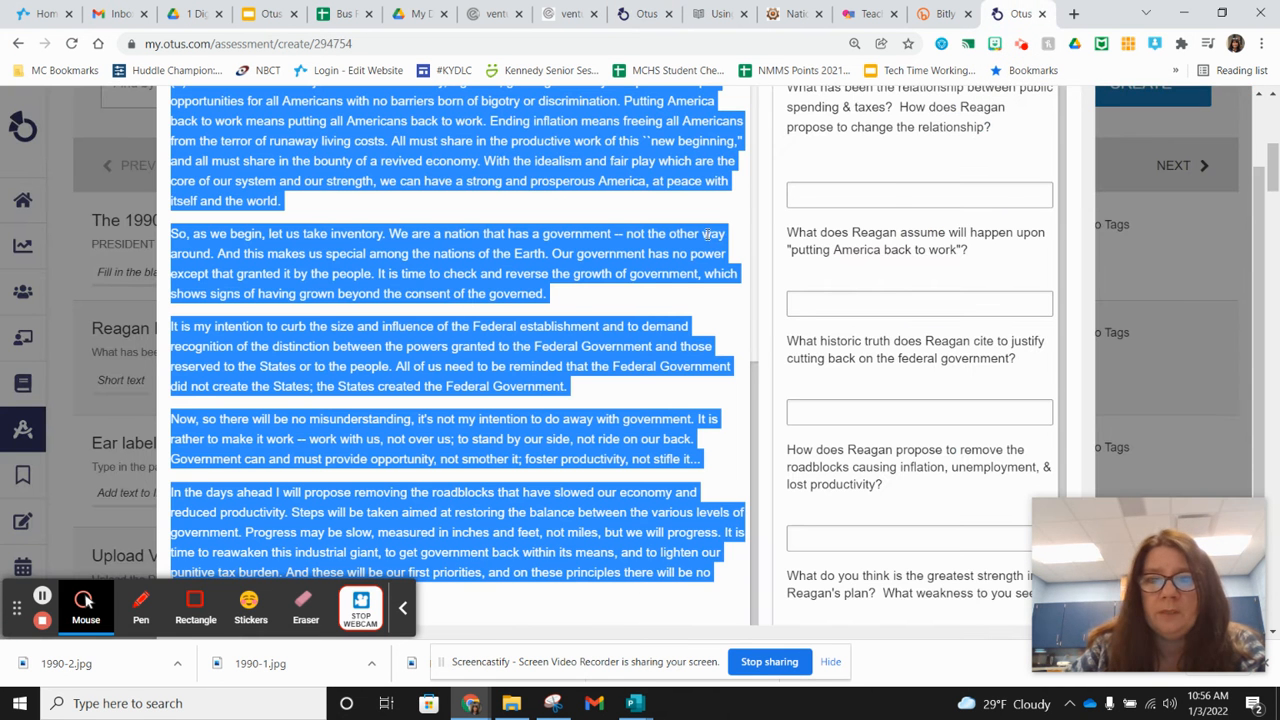
scroll(725, 230, "up", 5)
scroll(892, 186, "up", 2)
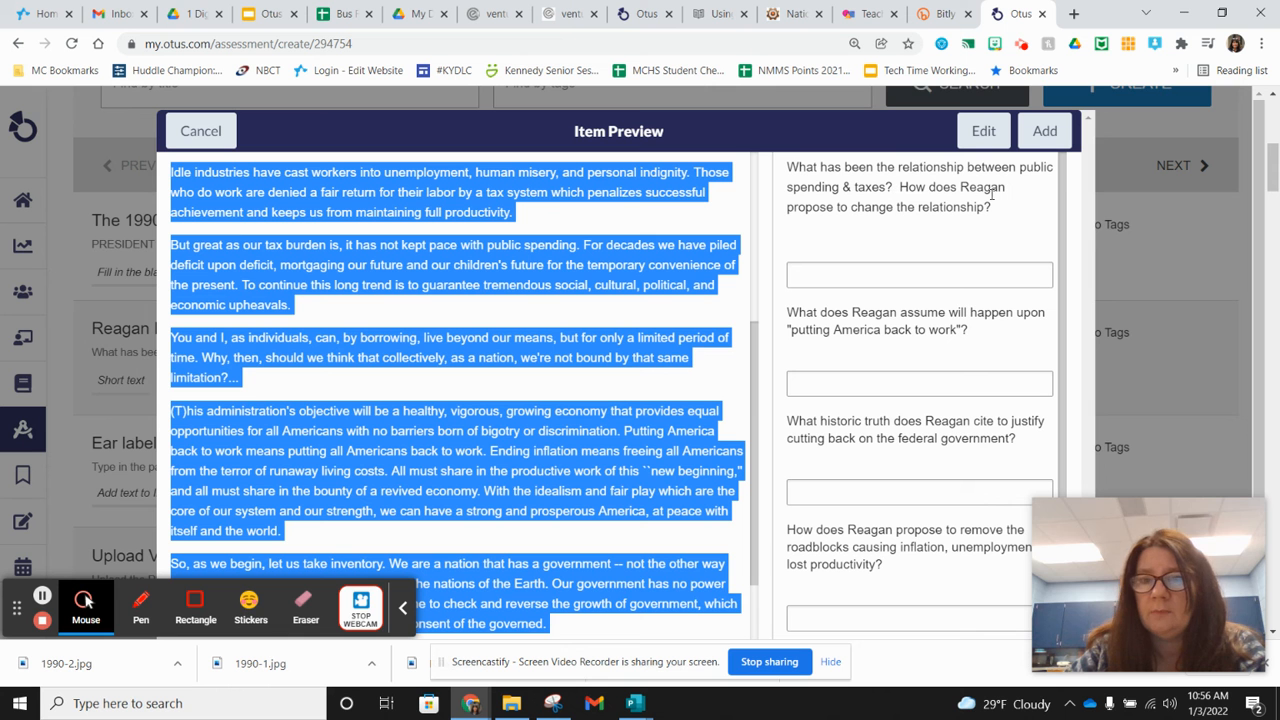
left_click_drag(992, 209, 777, 163)
key("ctrl+c")
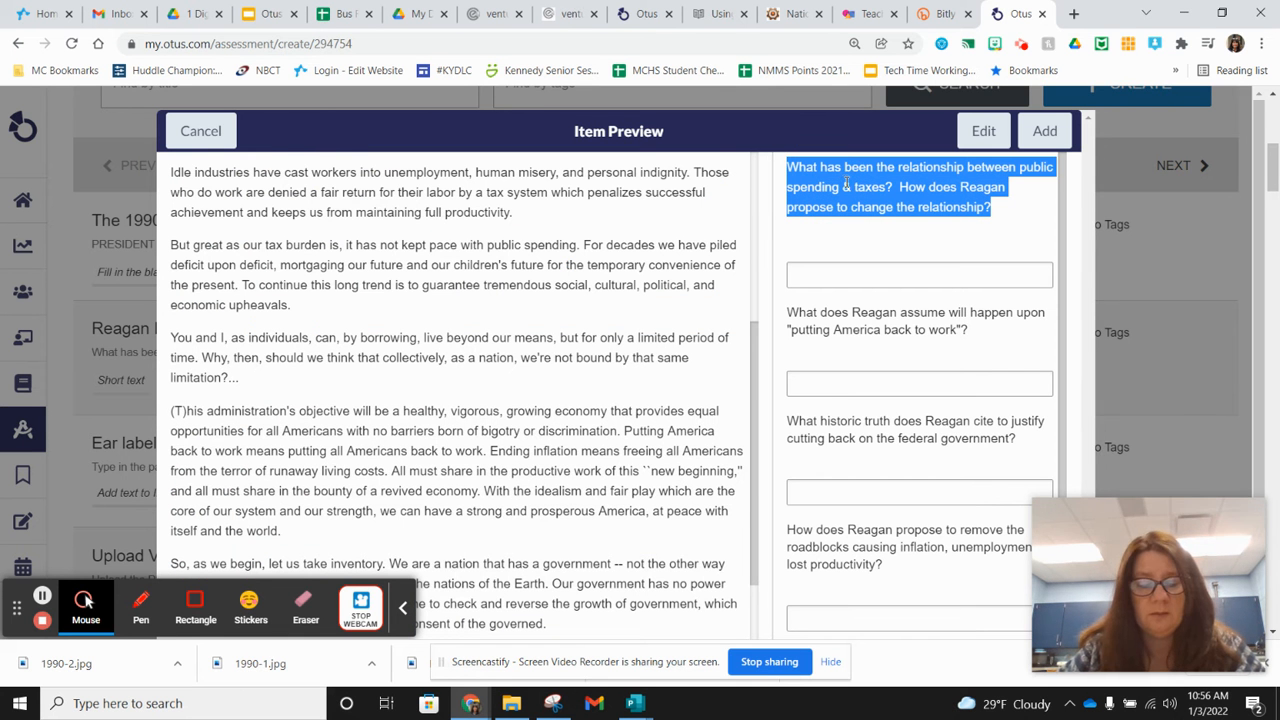
left_click(640, 14)
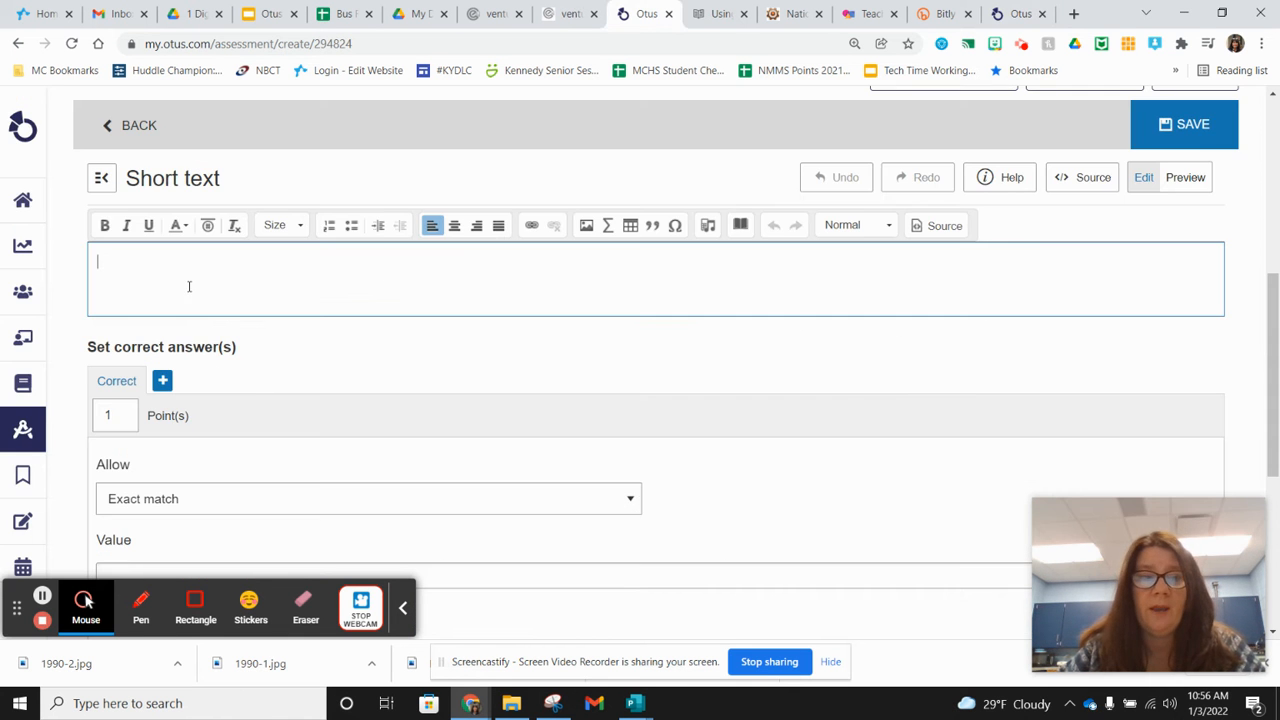
key("ctrl+v")
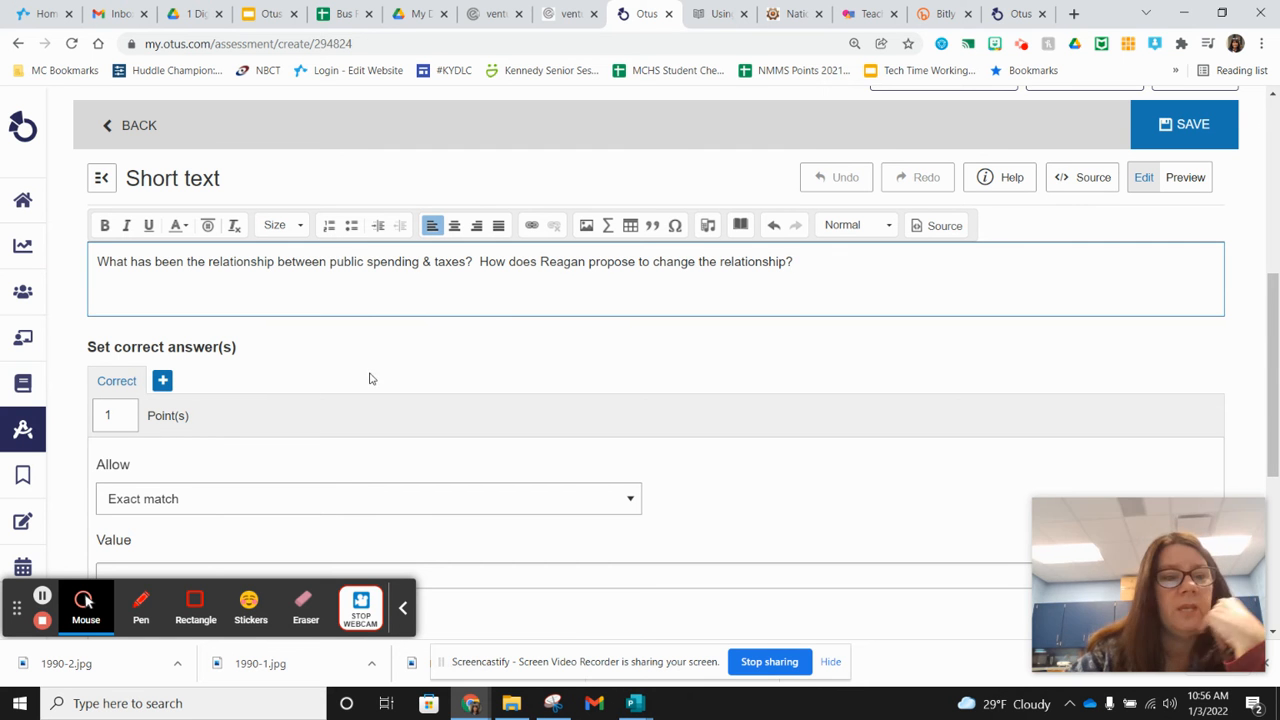
Check which answer-matching options the Short text question offers for its correct answer.
scroll(376, 379, "down", 1)
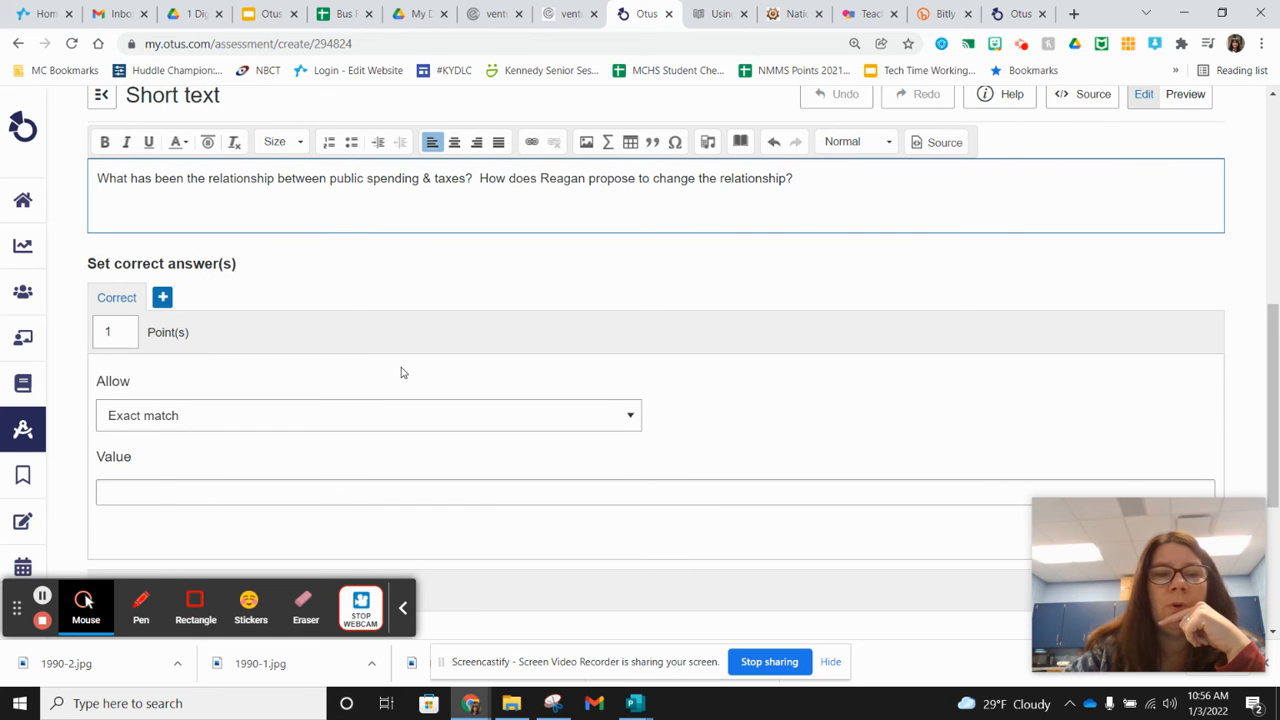
left_click(143, 488)
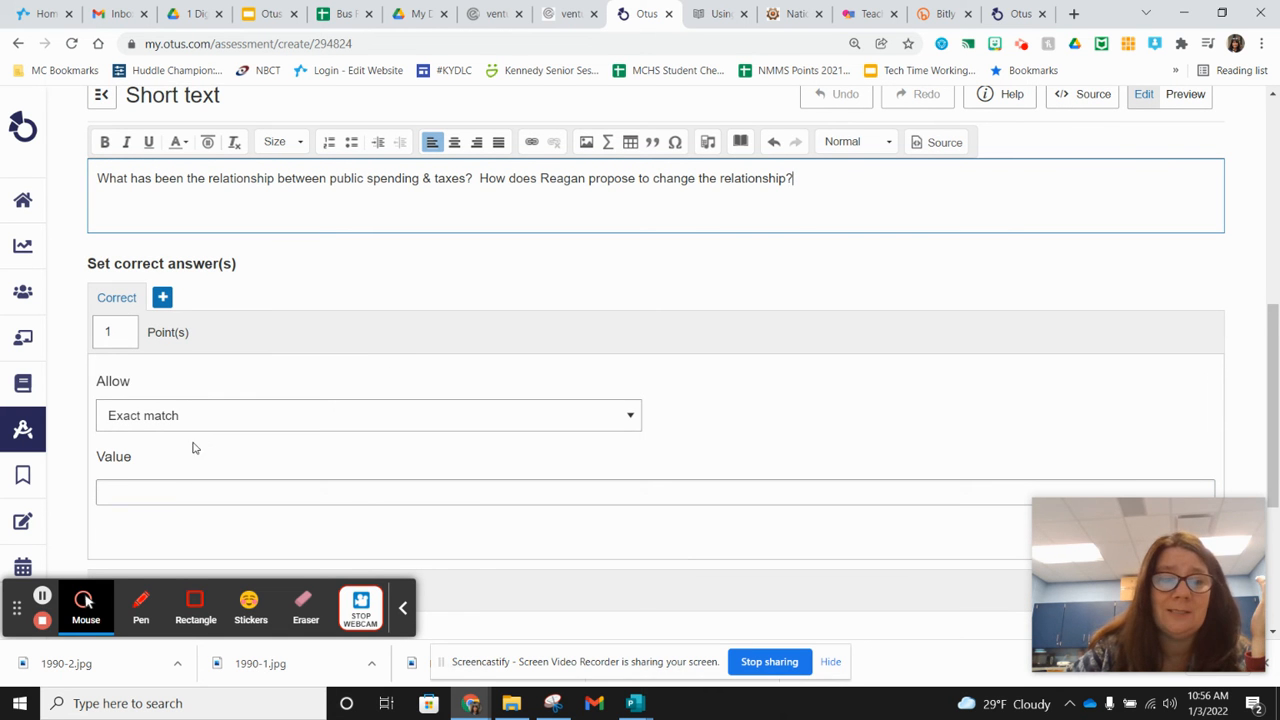
left_click(628, 418)
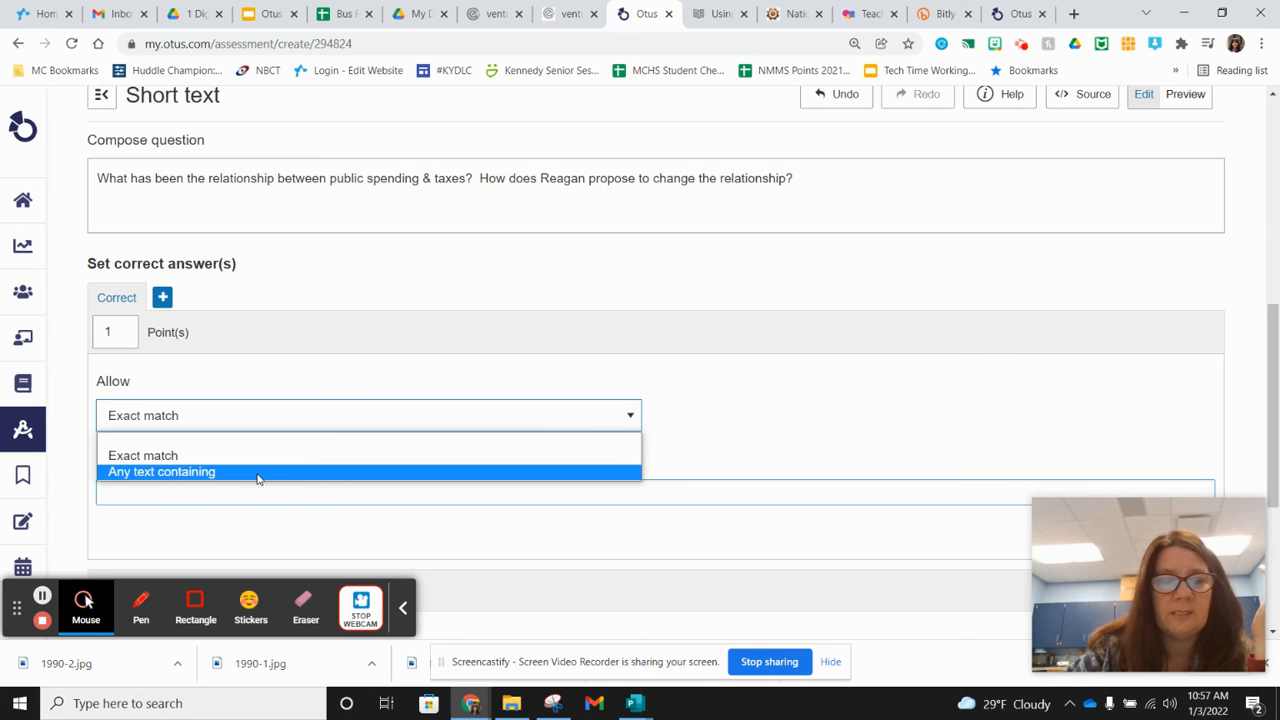
left_click(737, 420)
scroll(651, 406, "down", 2)
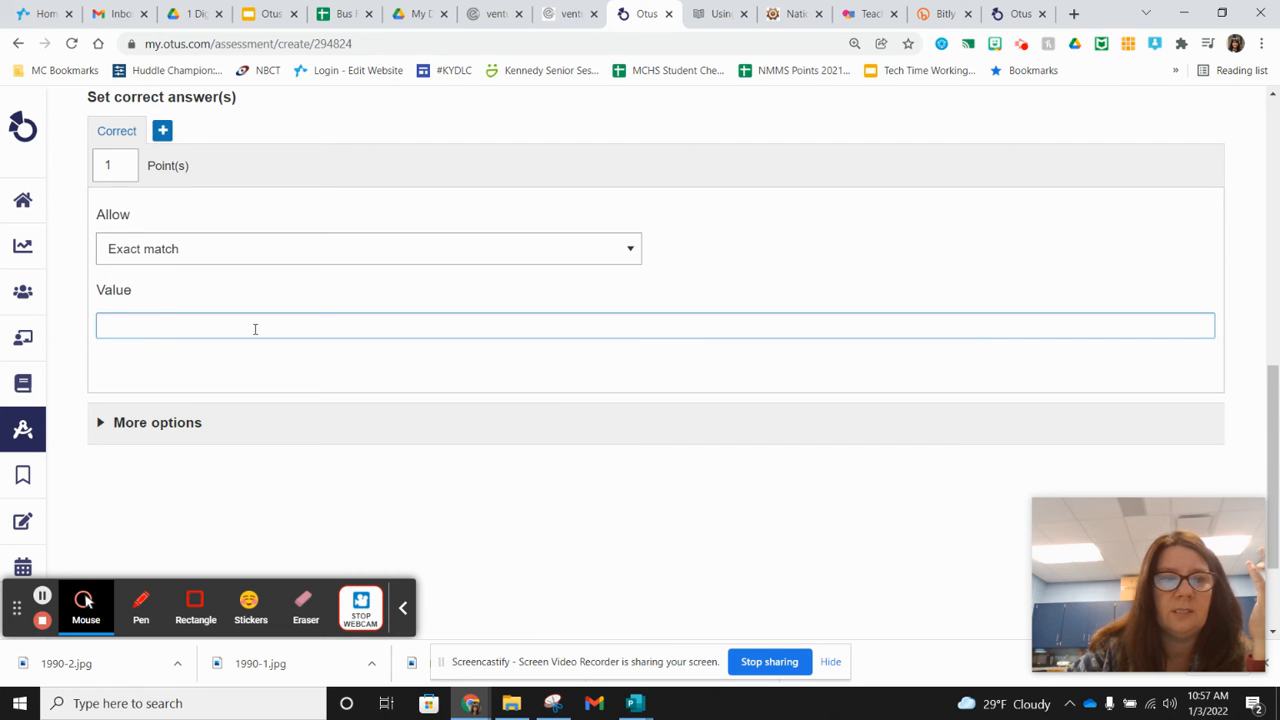
Expand the additional options of the Short text question and set its character limit to 150.
left_click(190, 422)
scroll(412, 400, "down", 1)
scroll(415, 400, "down", 3)
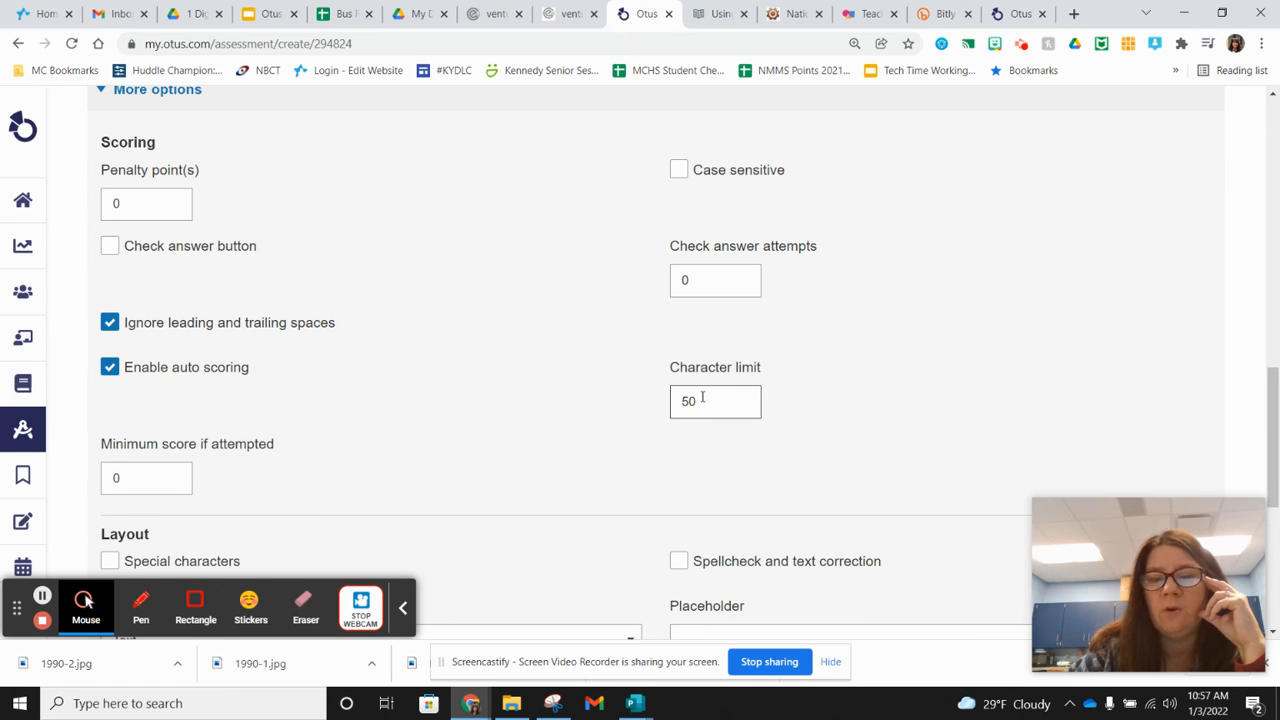
double_click(692, 401)
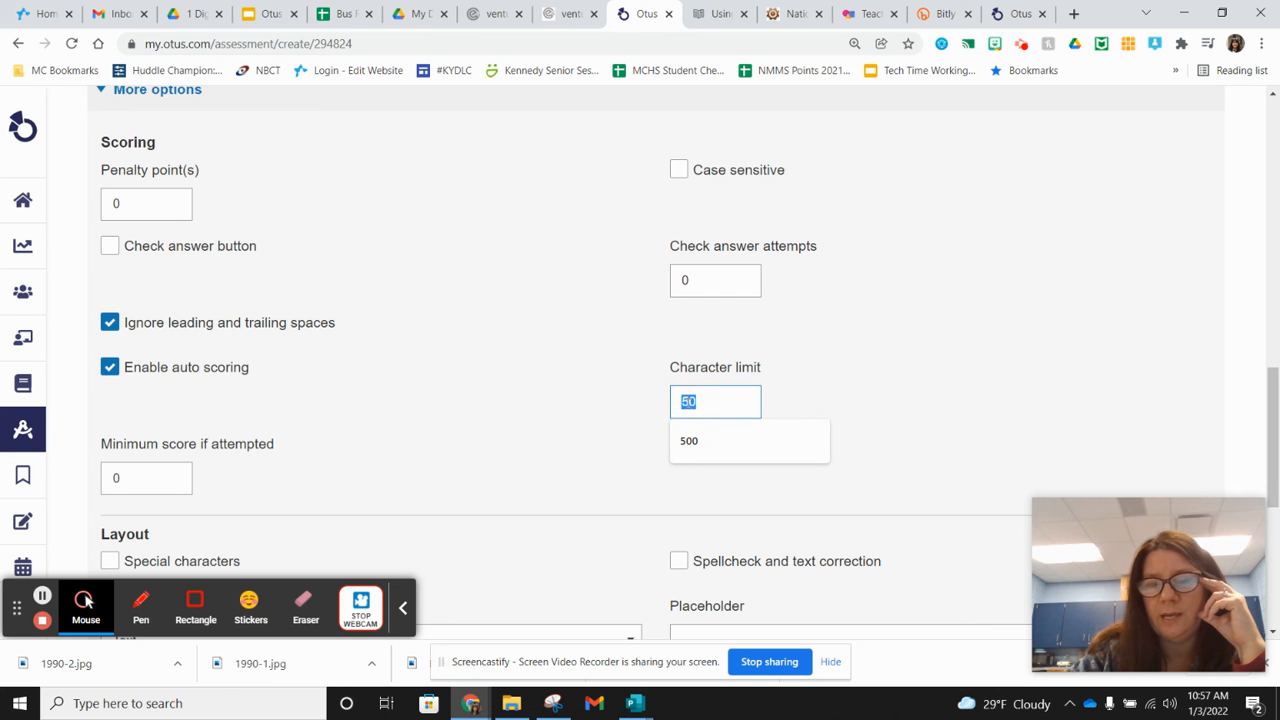
key("BackSpace")
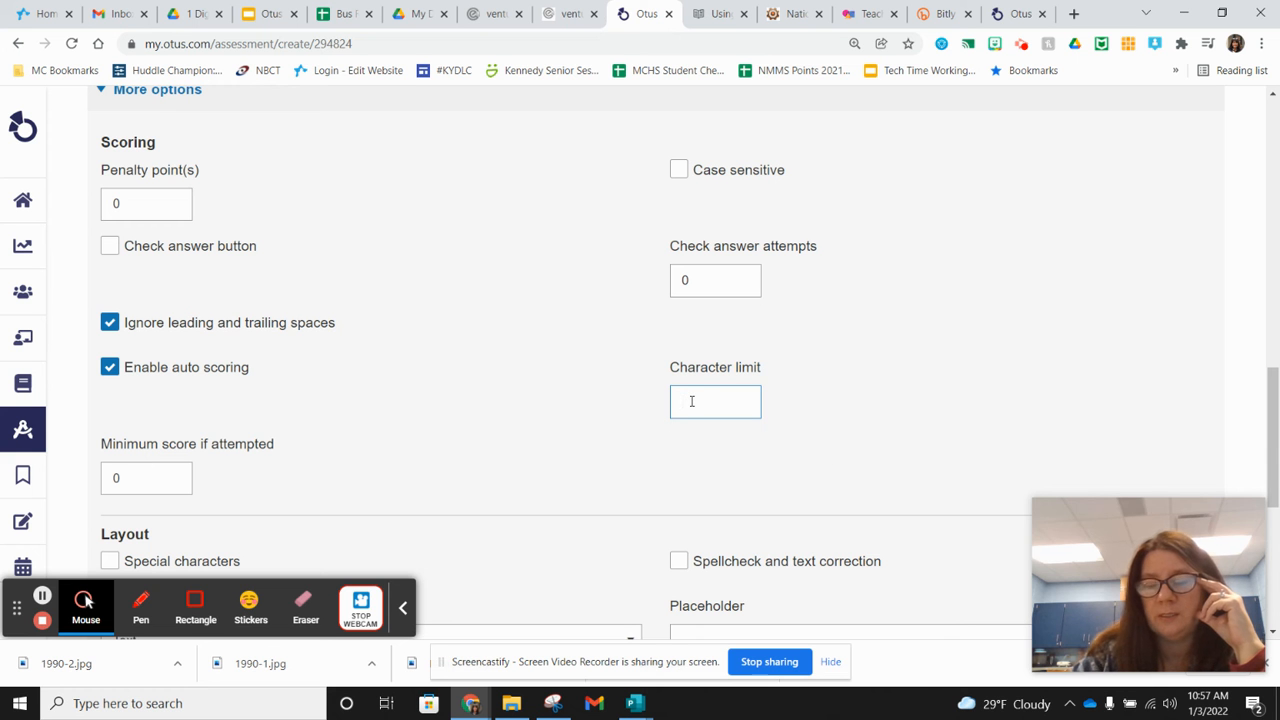
type("150")
left_click(604, 402)
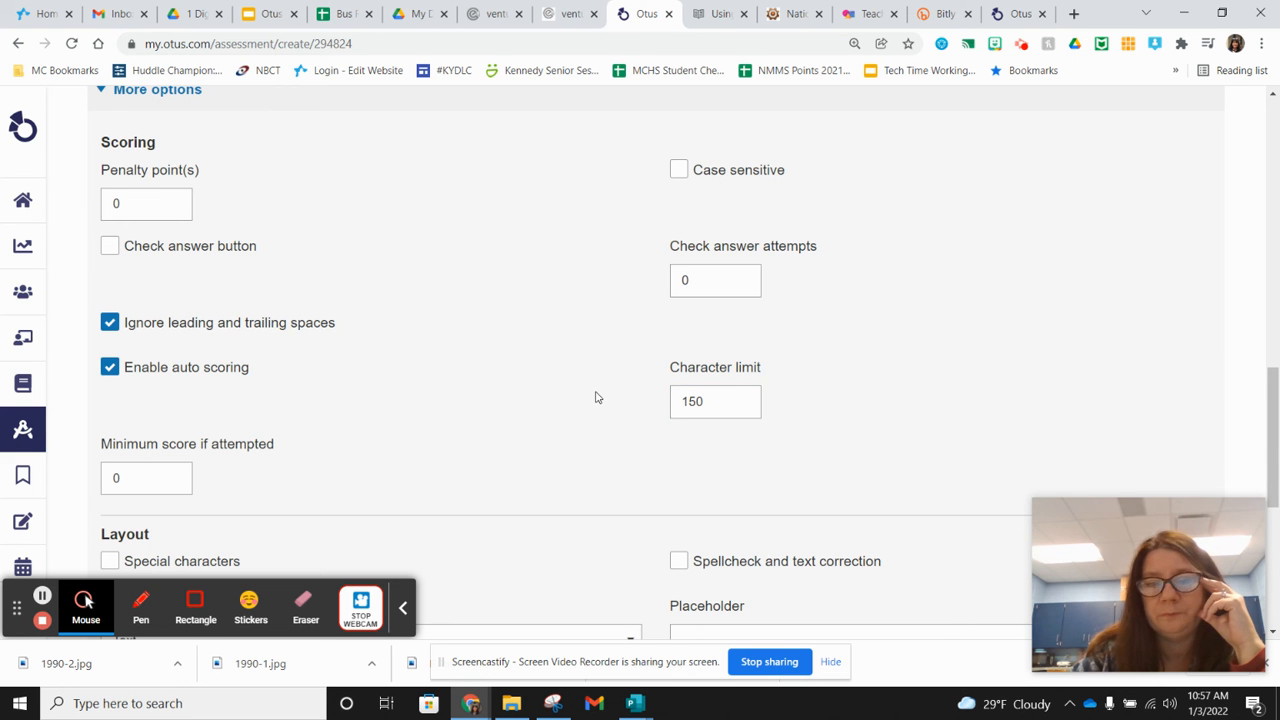
Review the remaining layout, extras and point settings, and save the public spending & taxes question.
scroll(598, 399, "down", 2)
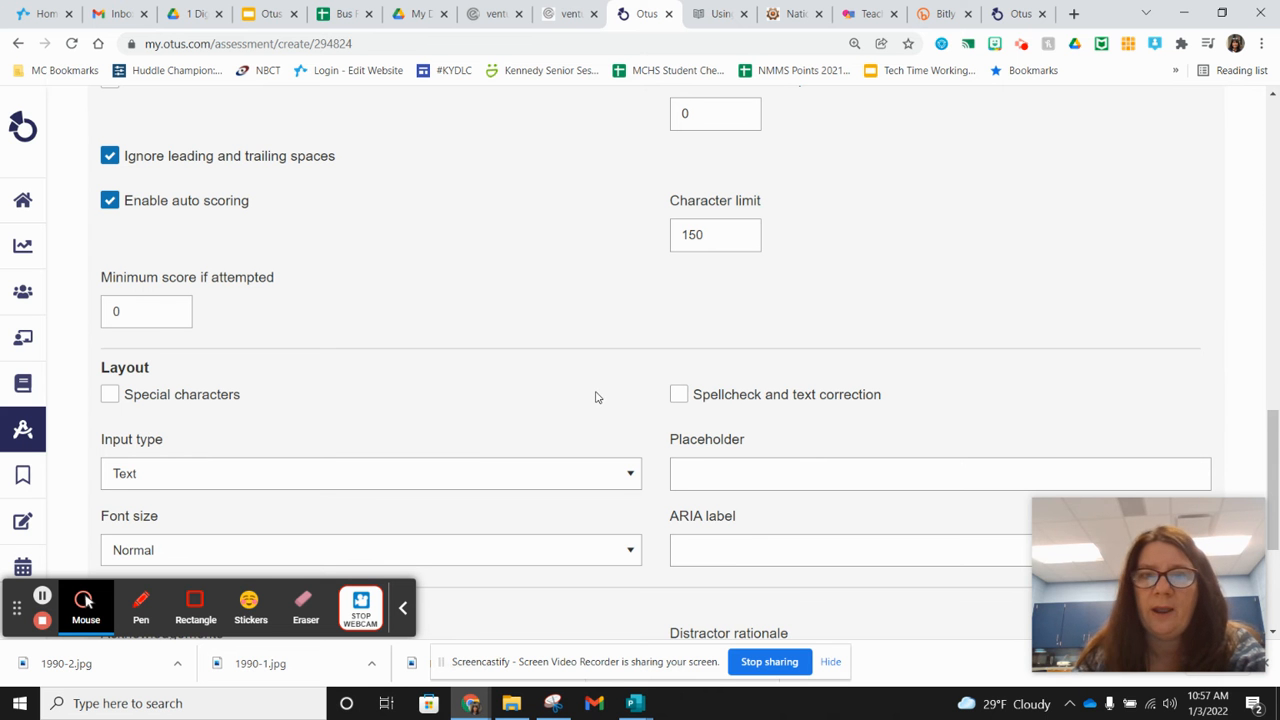
scroll(603, 396, "down", 3)
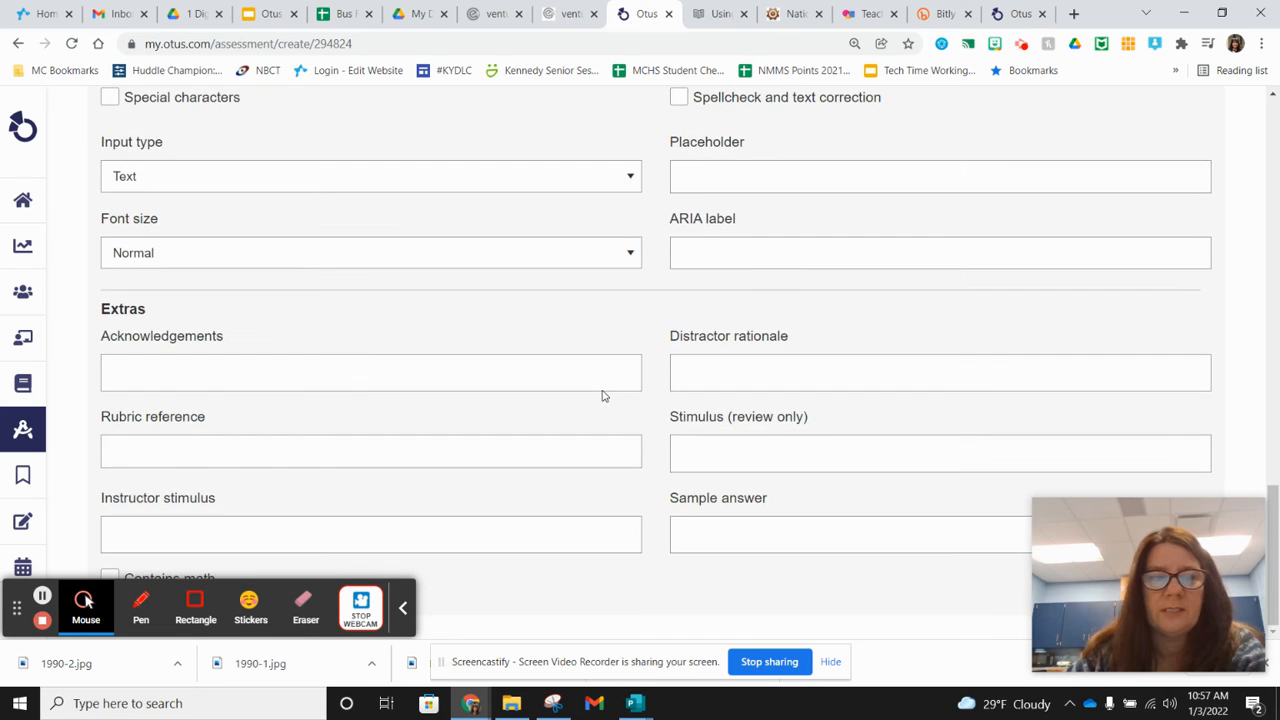
scroll(603, 396, "up", 7)
scroll(603, 396, "up", 2)
scroll(603, 396, "up", 2)
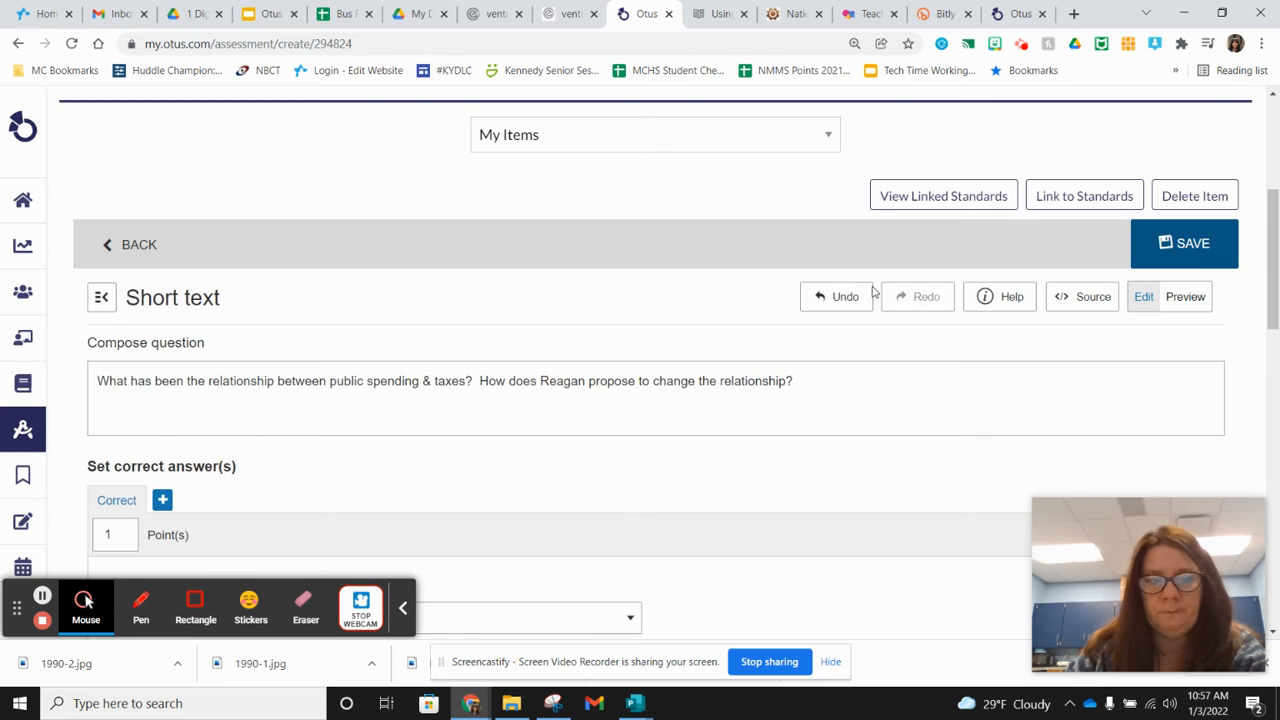
scroll(543, 403, "down", 1)
left_click(112, 452)
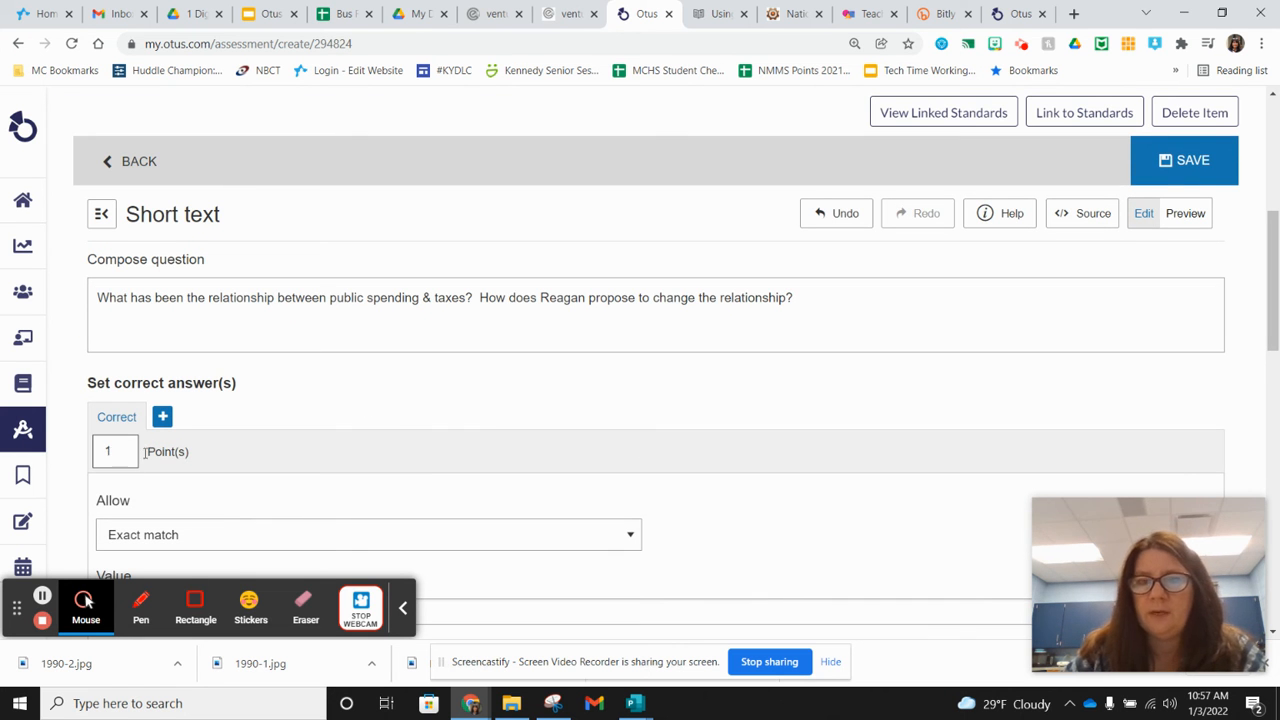
left_click(1175, 166)
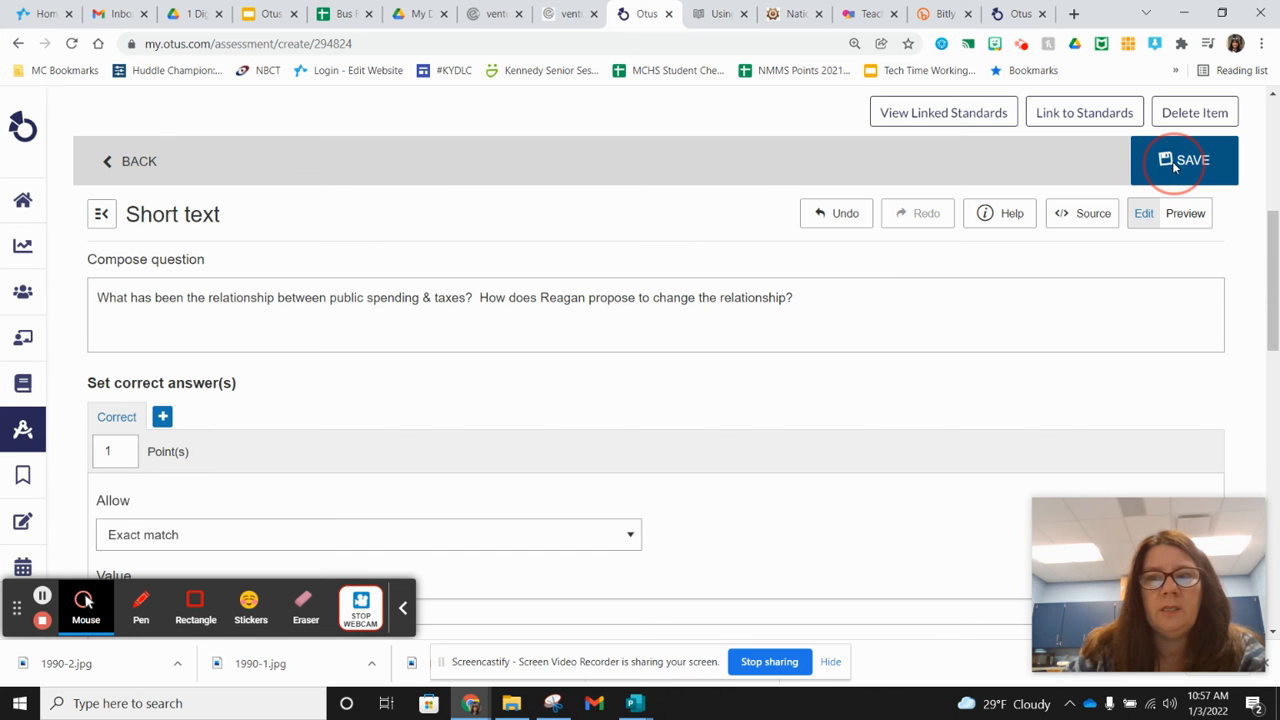
Search the question types for "short" and add another Short text question below the public spending & taxes question.
scroll(603, 390, "down", 1)
scroll(603, 390, "down", 1)
left_click(656, 593)
scroll(210, 332, "up", 4)
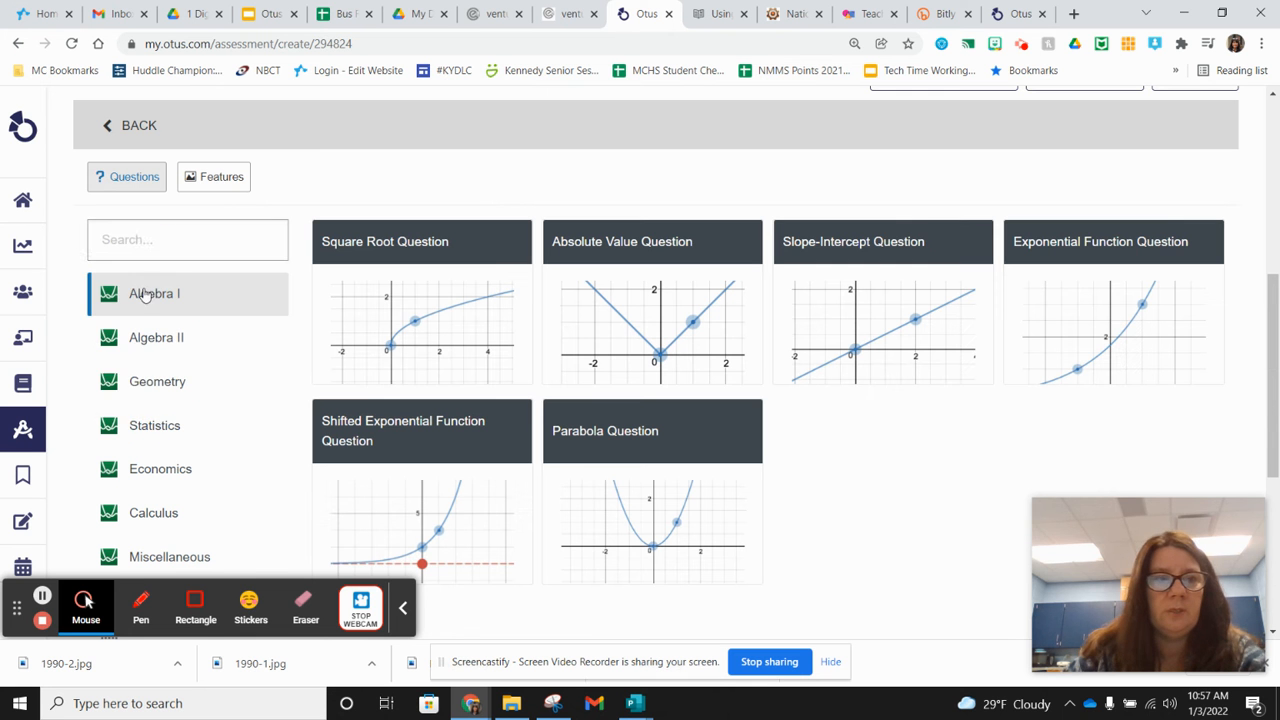
left_click(140, 240)
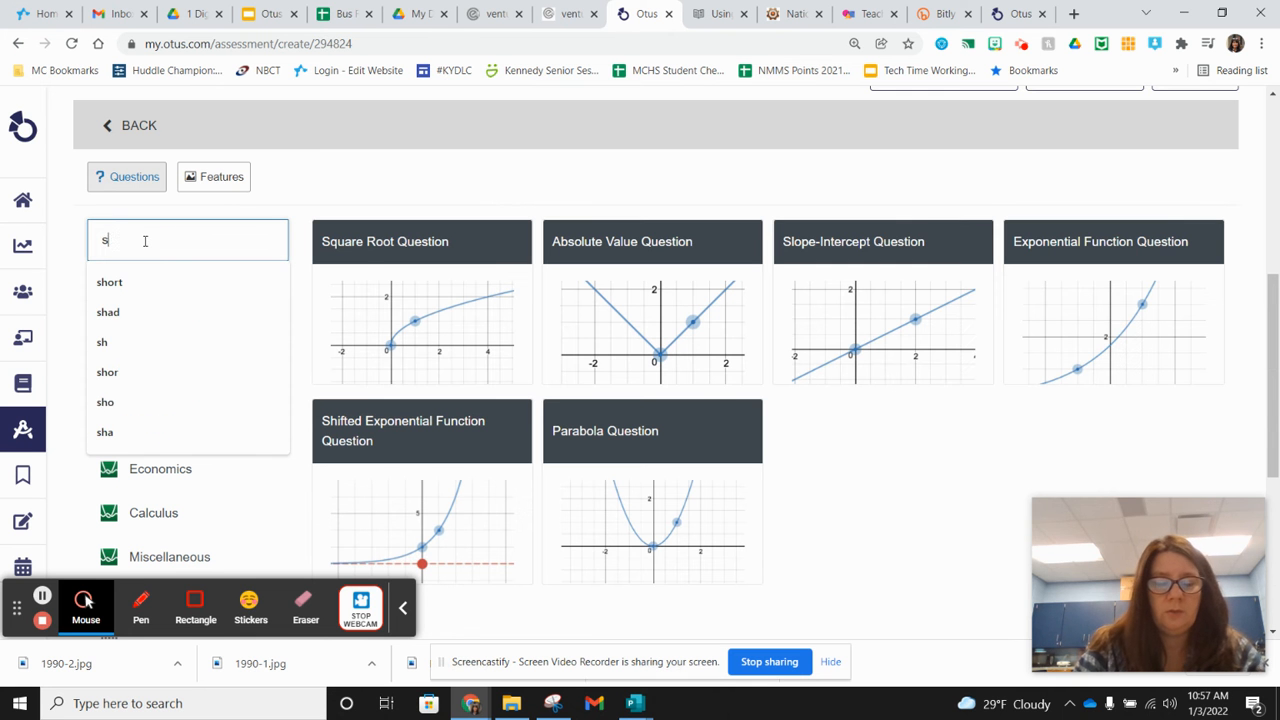
type("short")
left_click(443, 306)
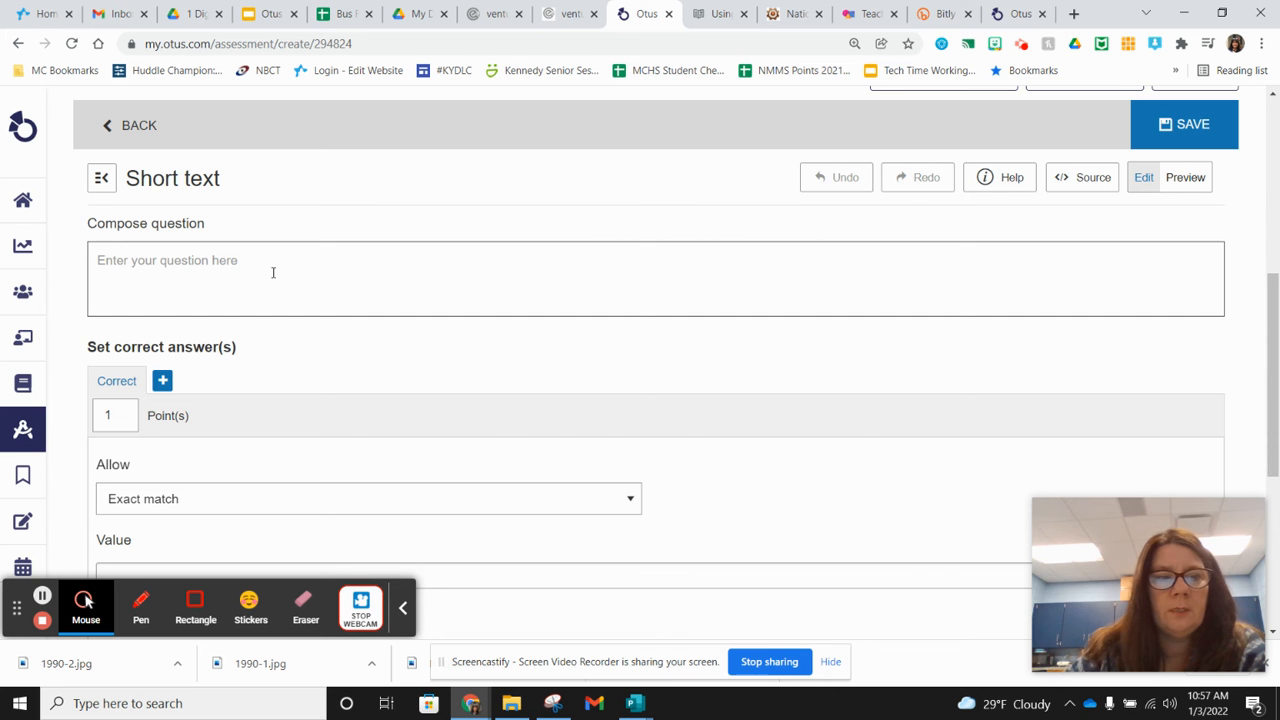
Copy "What does Reagan assume will happen upon "putting America back to work"?" from the other Otus tab's item preview into the new Short text question.
left_click(275, 270)
left_click(996, 14)
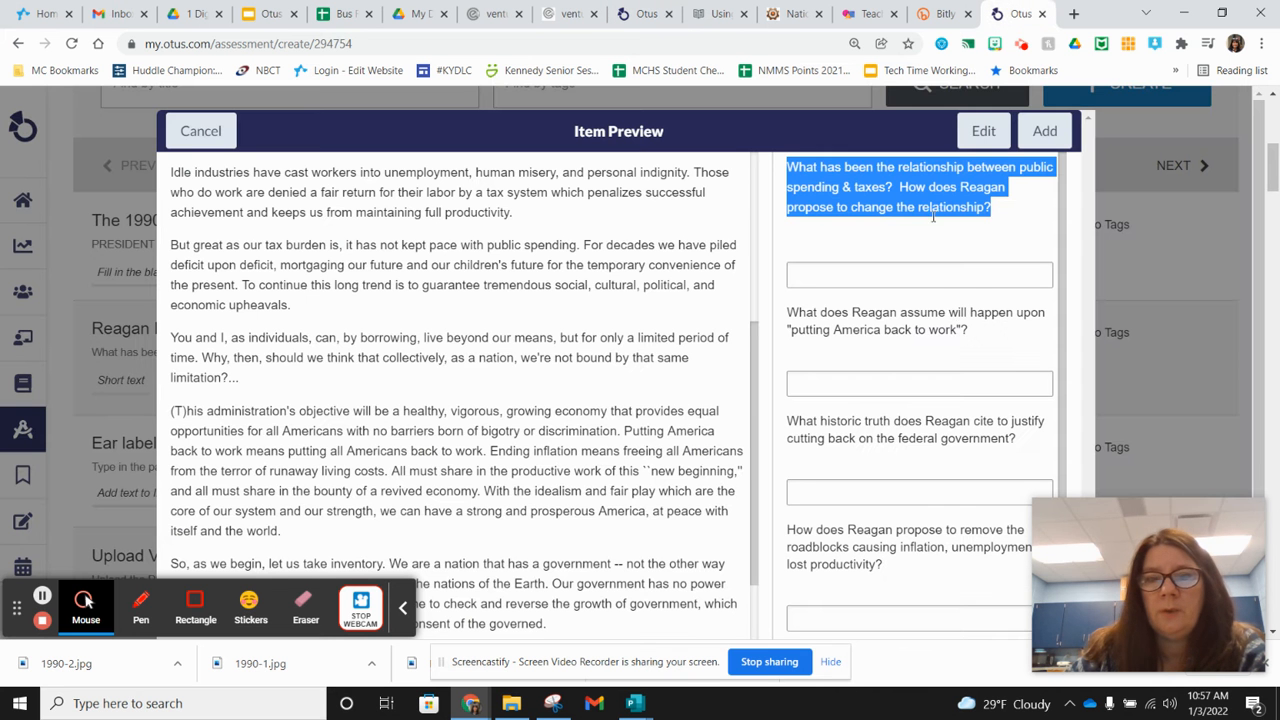
left_click_drag(968, 335, 766, 306)
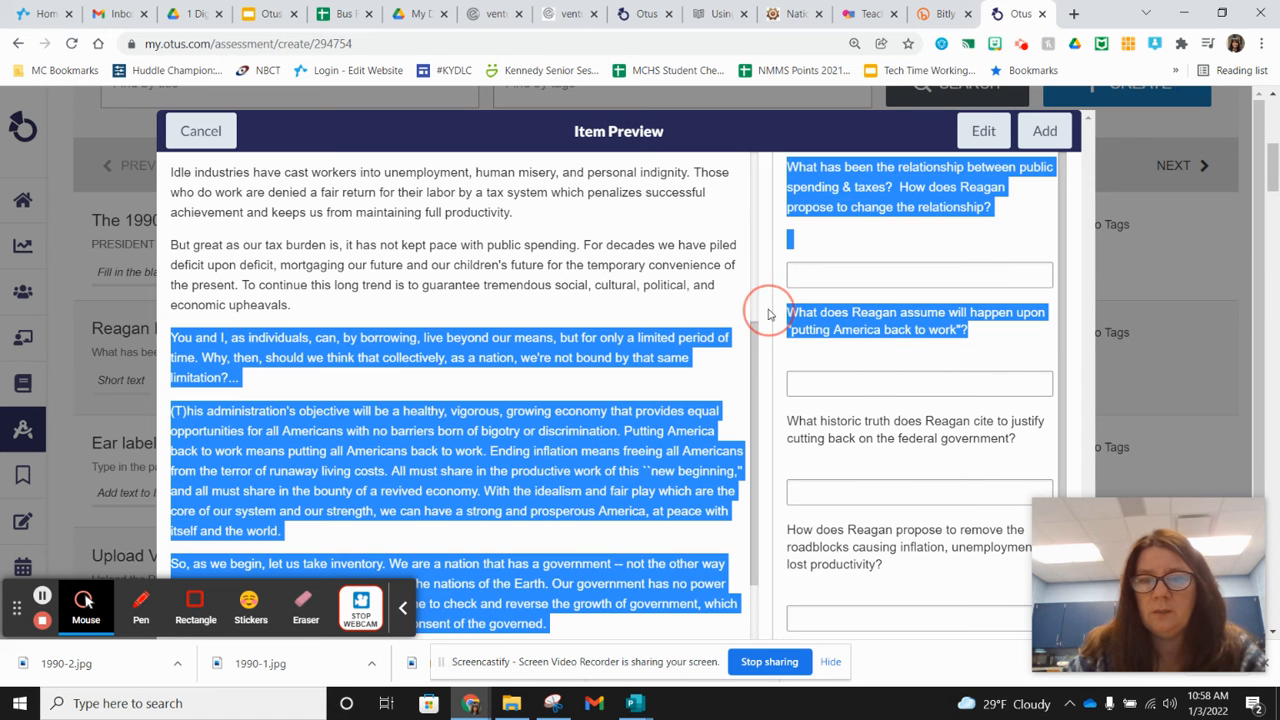
left_click(980, 330)
left_click_drag(980, 330, 791, 312)
key("ctrl+c")
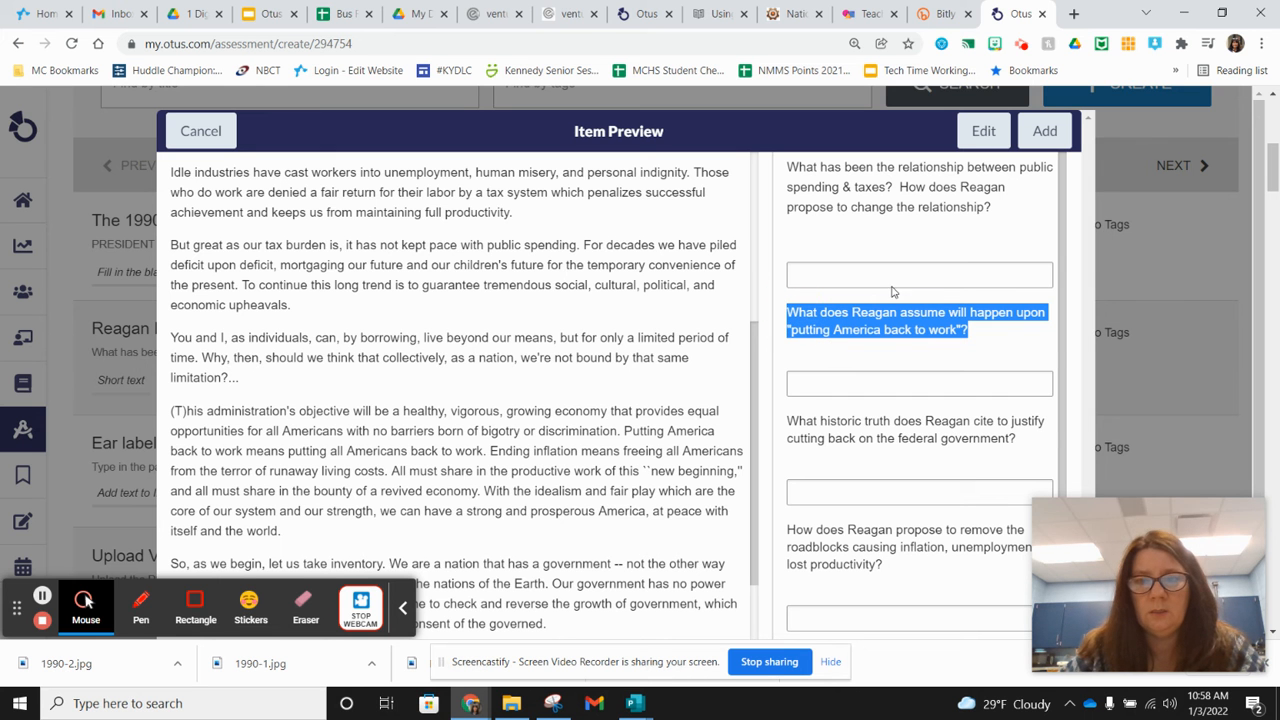
left_click(280, 14)
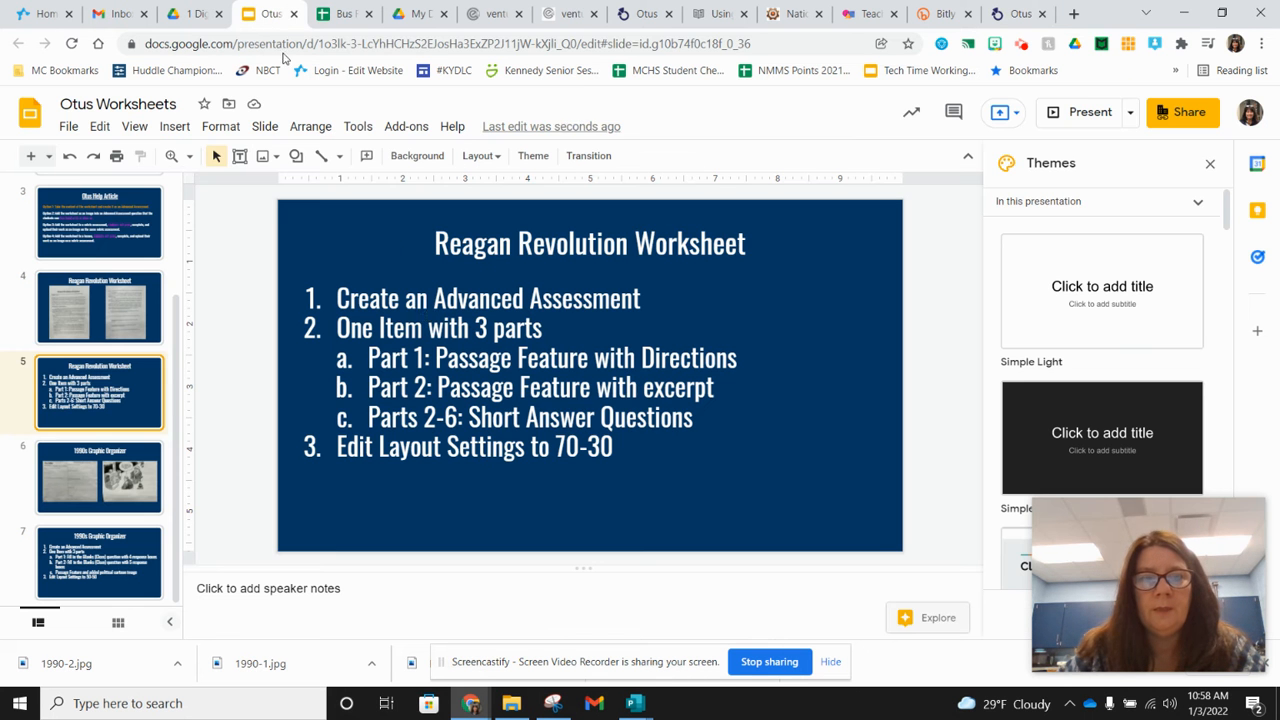
left_click(637, 22)
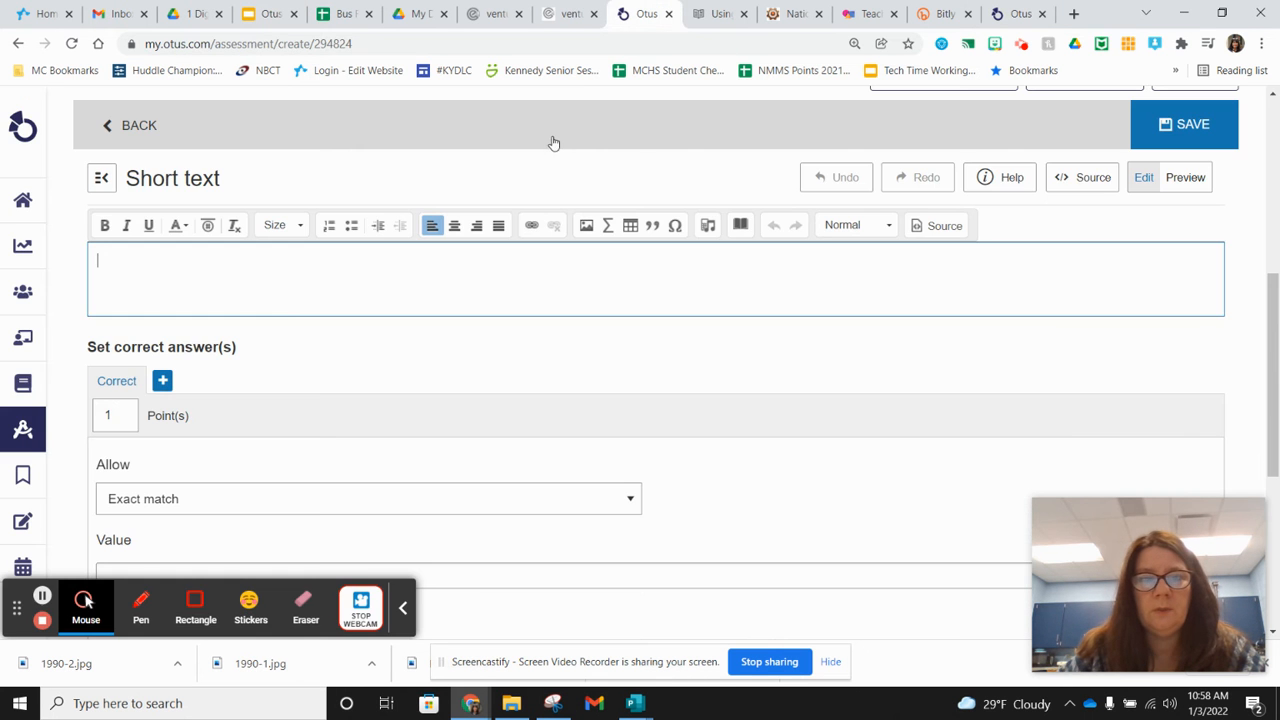
key("ctrl+v")
Look over the answer settings of the "putting America back to work" question and save it.
scroll(291, 331, "down", 1)
scroll(145, 340, "down", 1)
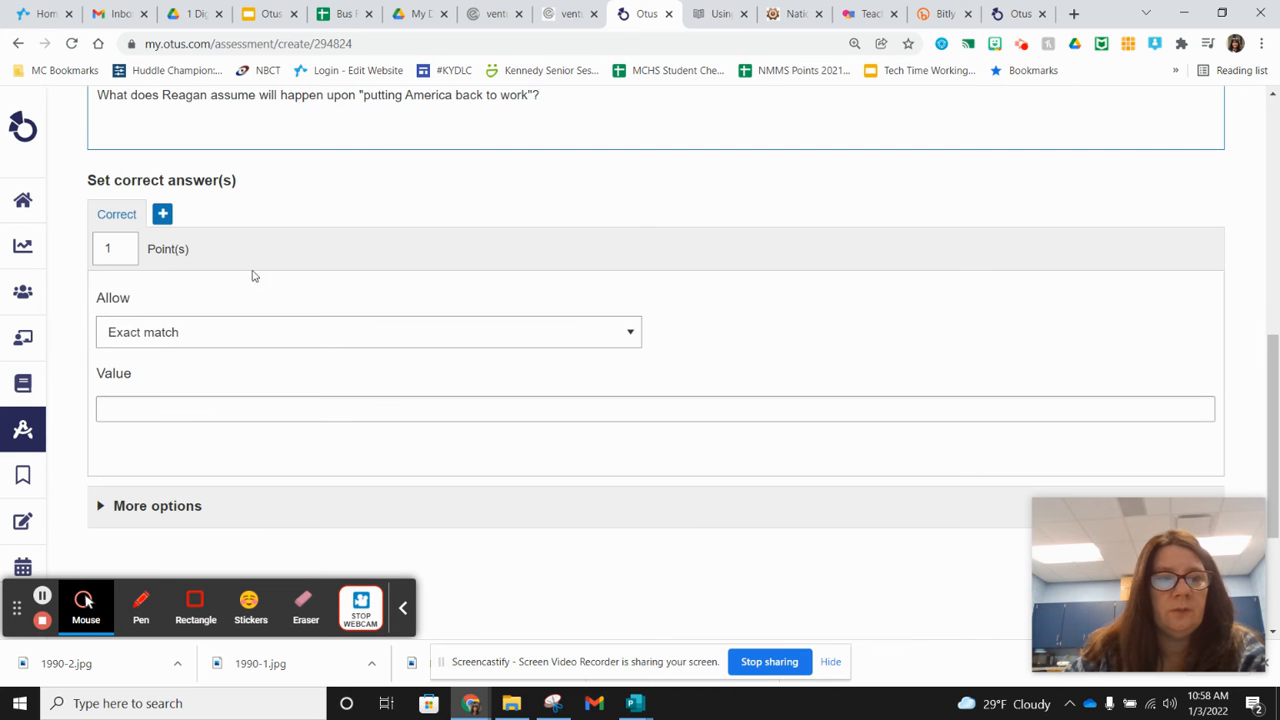
scroll(324, 336, "down", 1)
scroll(423, 349, "up", 3)
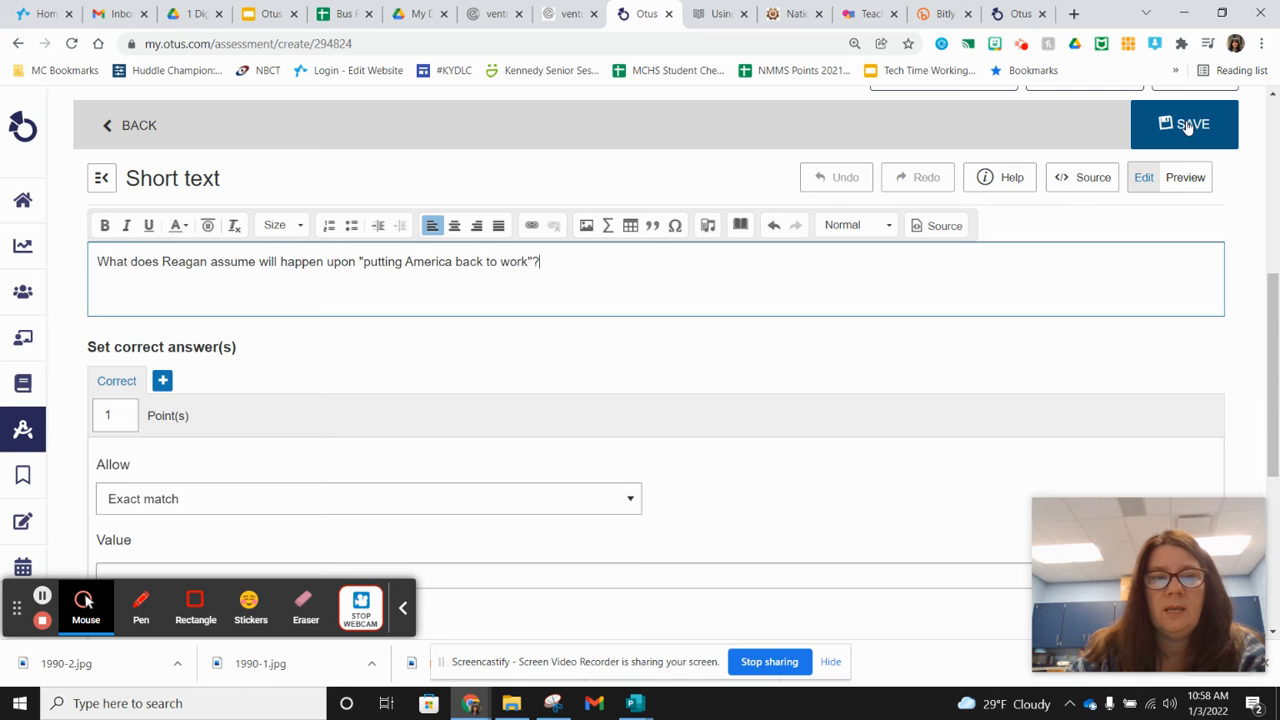
left_click(1188, 125)
Start adding another part below the "putting America back to work" question and open the question type search.
scroll(862, 318, "down", 2)
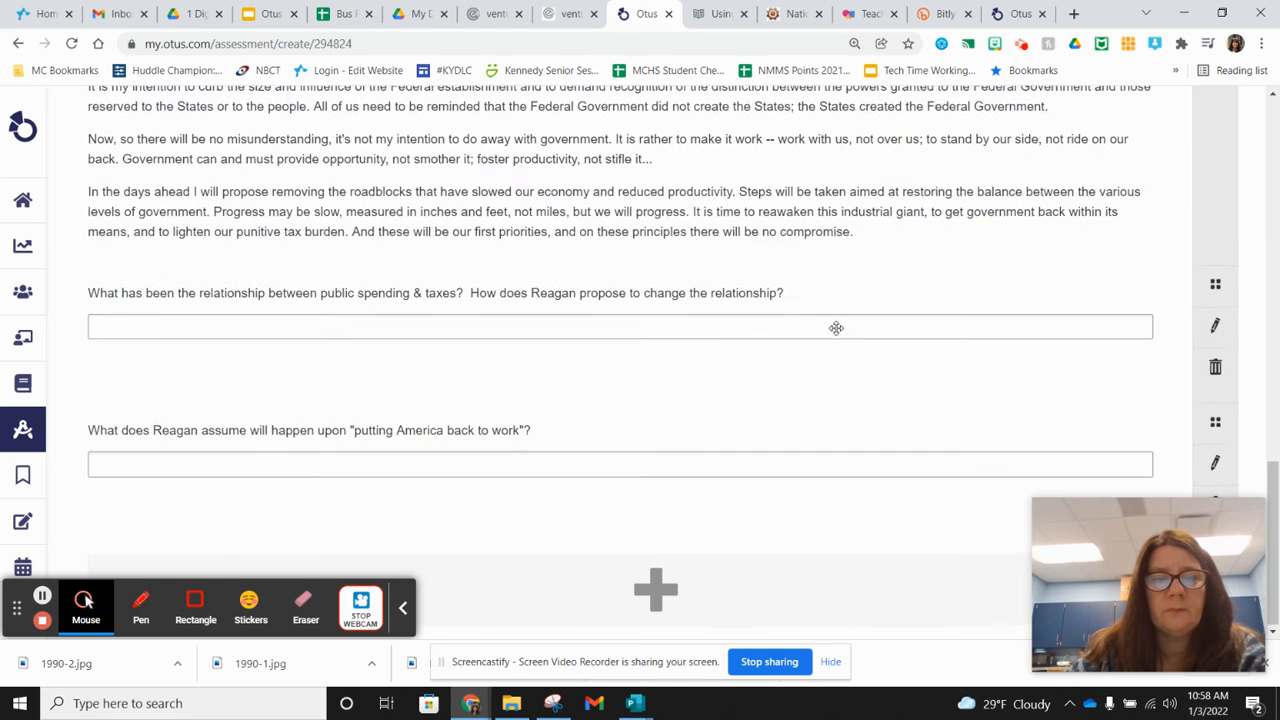
left_click(656, 588)
scroll(706, 266, "up", 3)
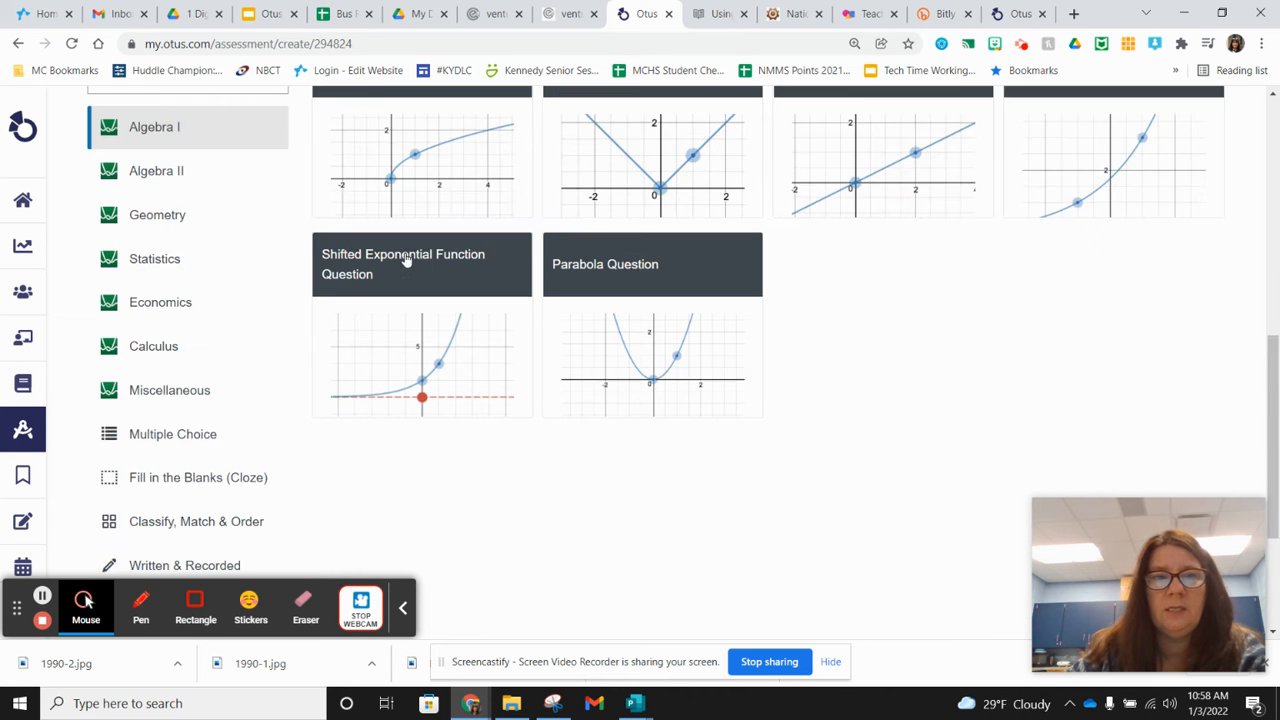
scroll(190, 200, "up", 1)
left_click(163, 238)
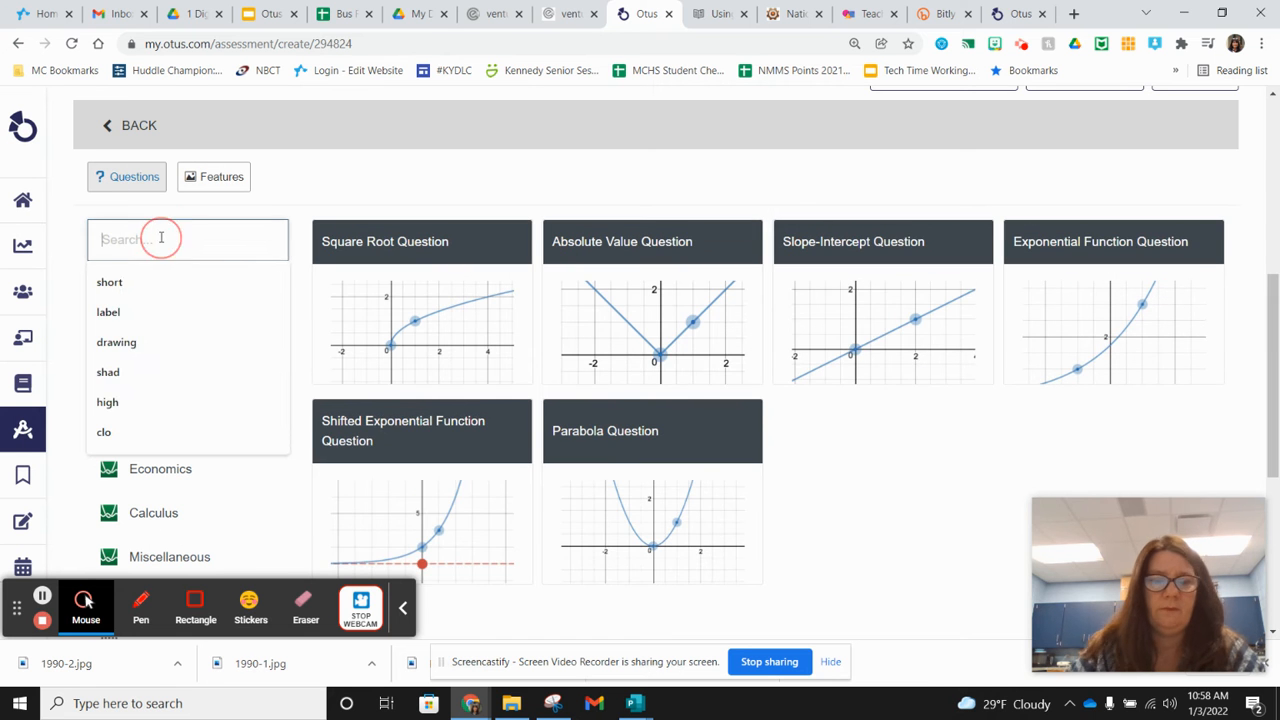
type("para")
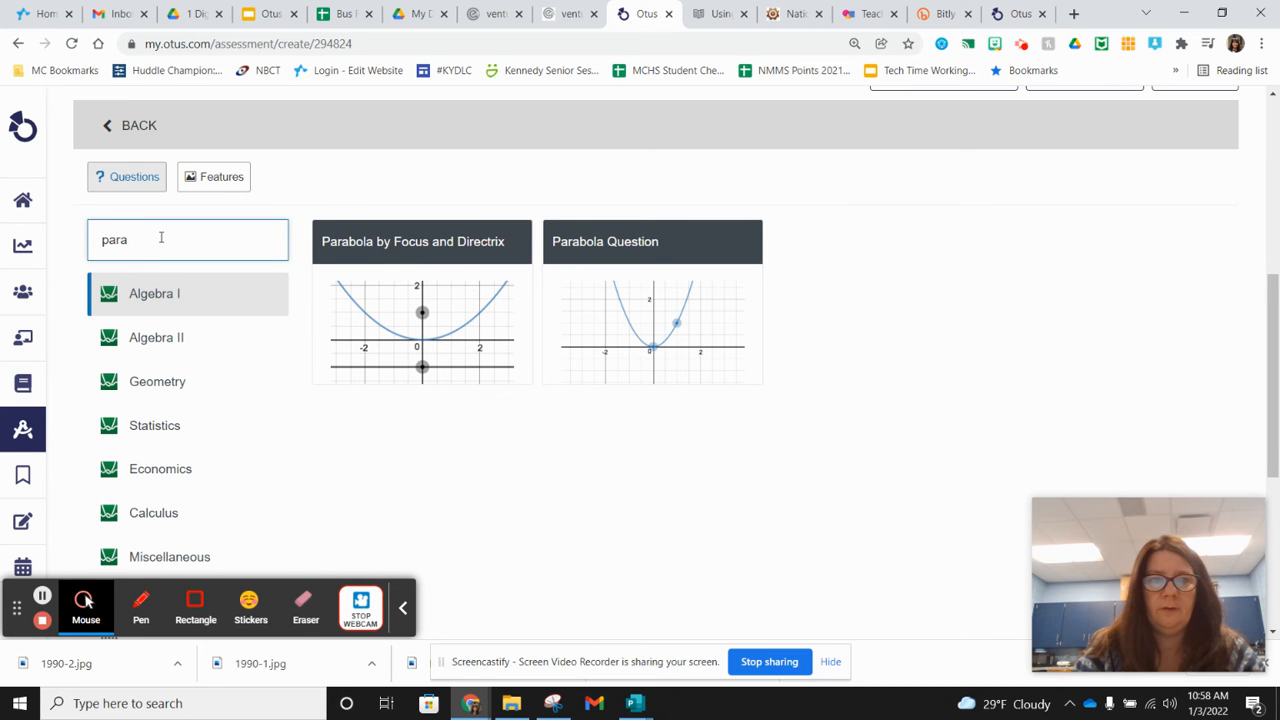
key("BackSpace")
key("BackSpace")
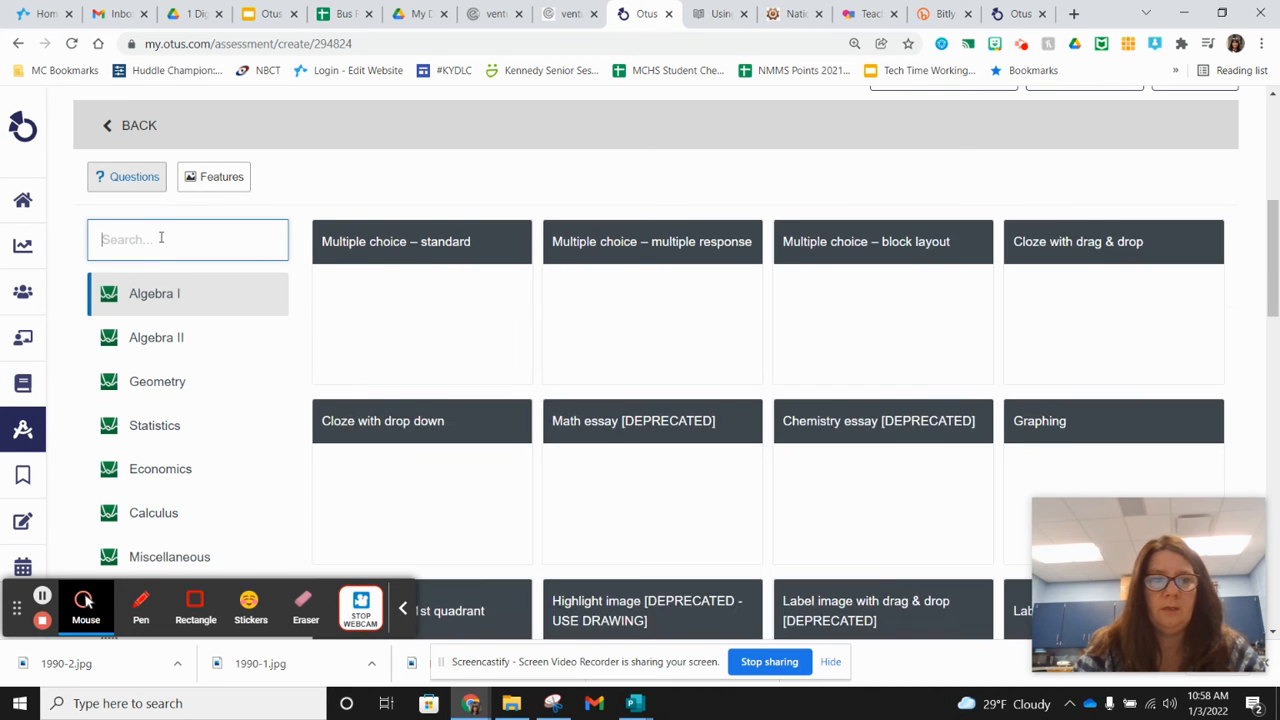
Search the question types for "long", add a Long text (essay) question and clear its placeholder stem.
type("long")
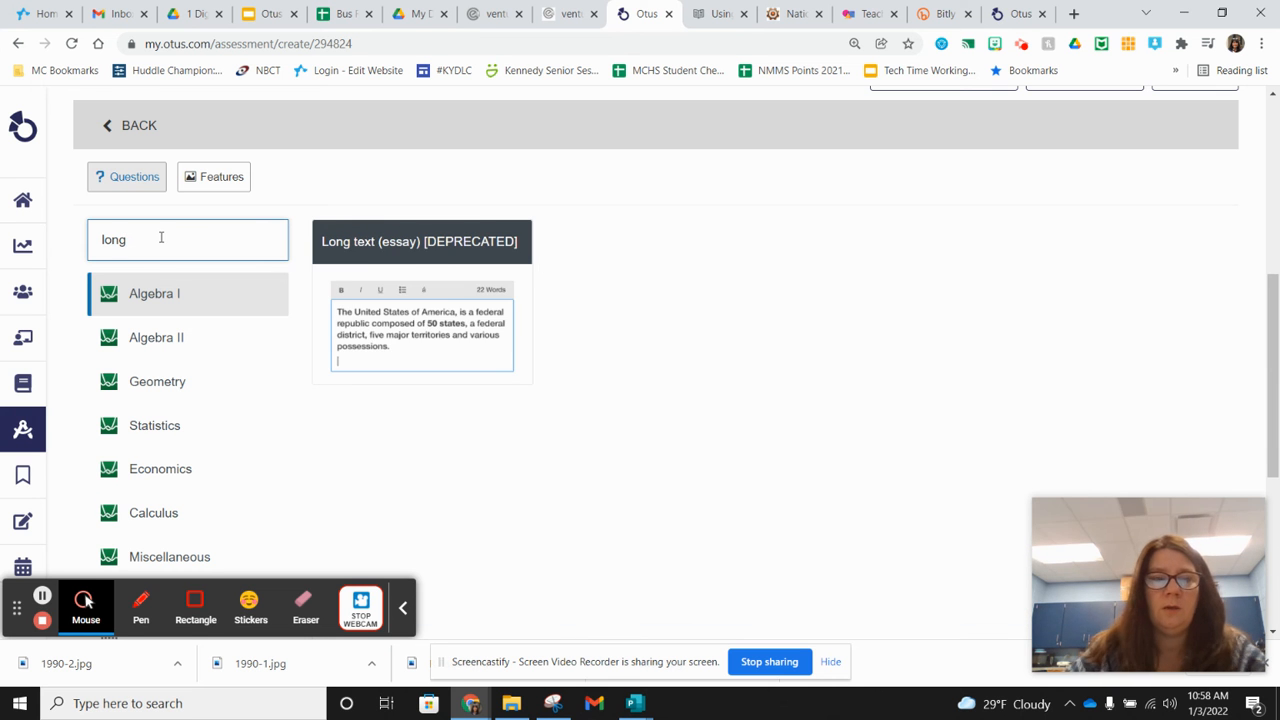
left_click(456, 299)
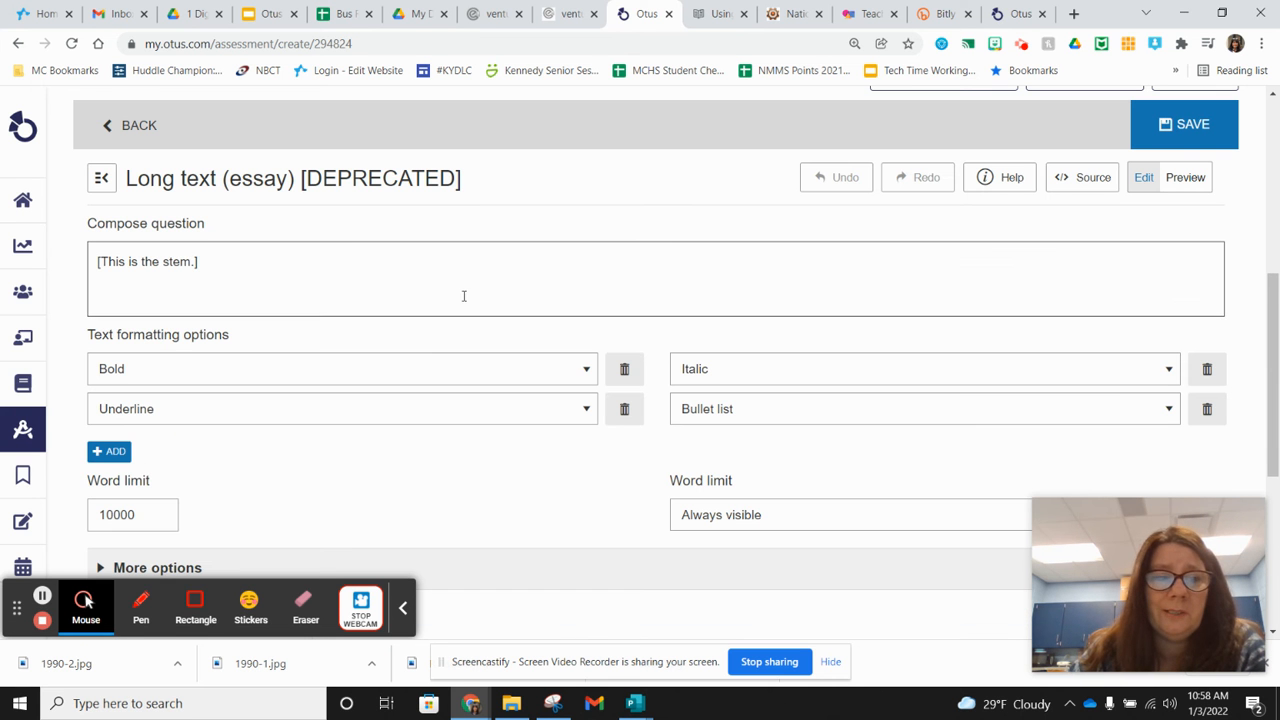
left_click(232, 271)
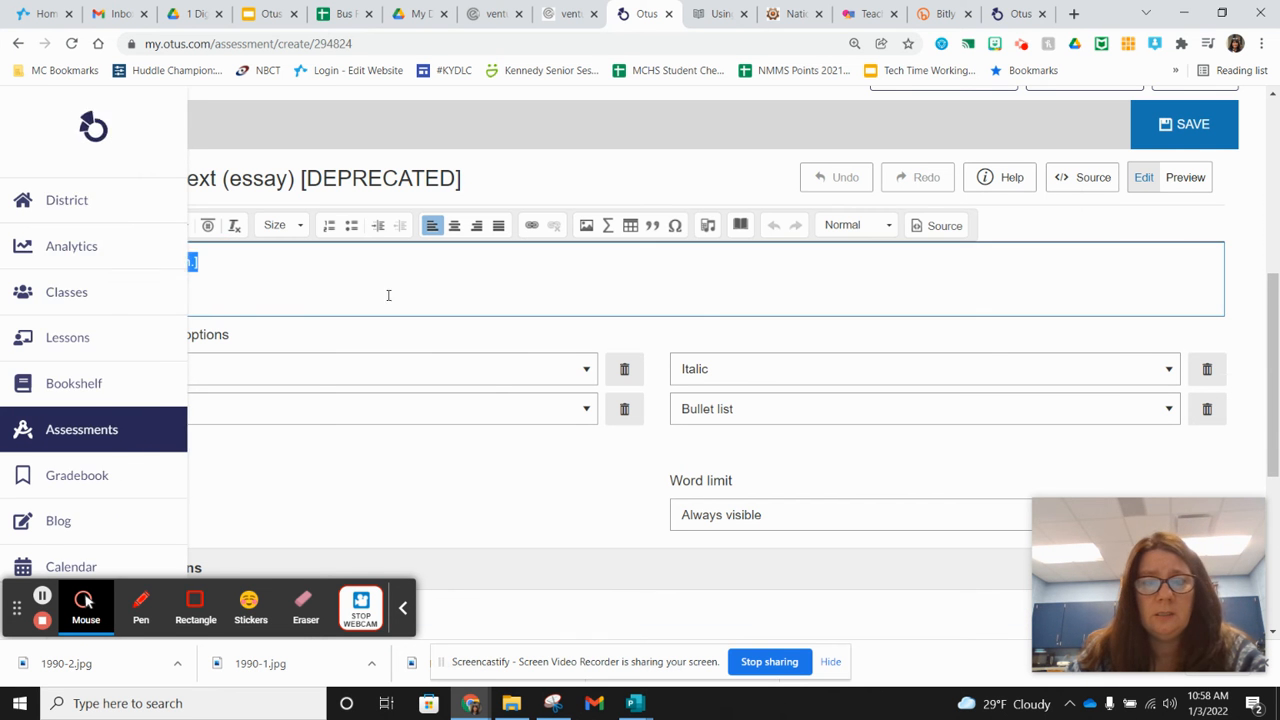
key("BackSpace")
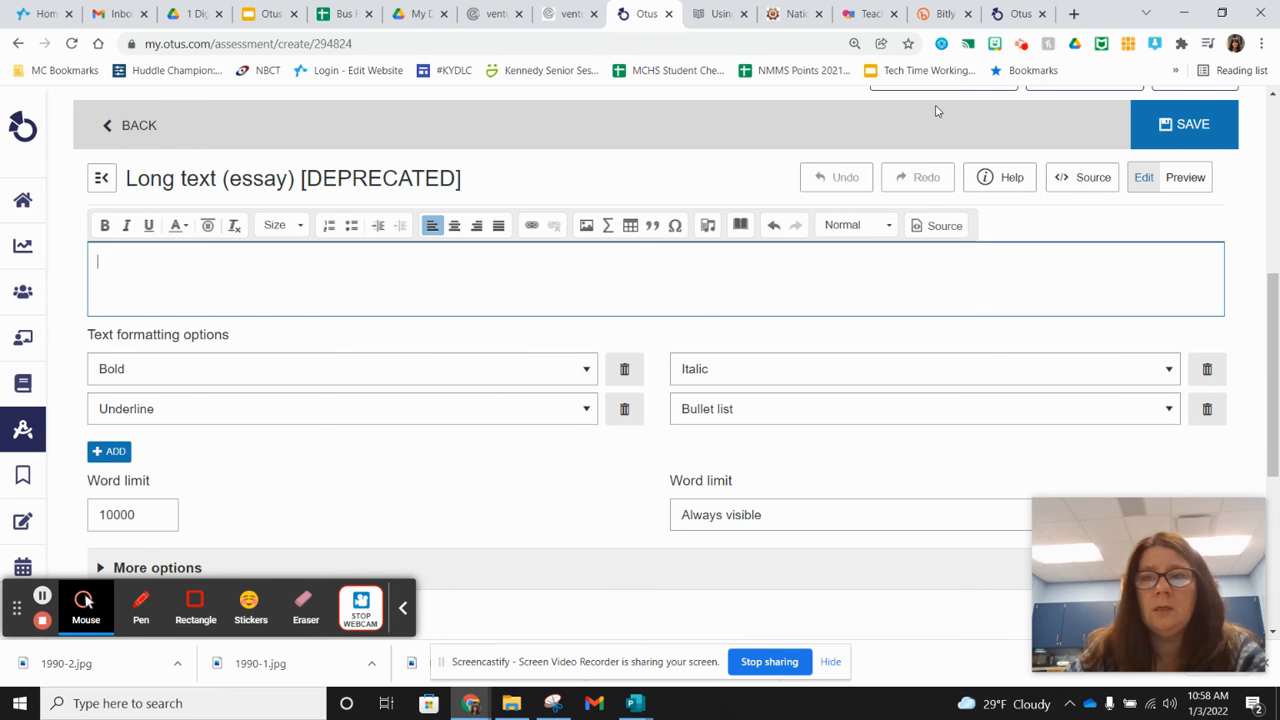
Copy "What historic truth does Reagan cite to justify cutting back on the federal government?" from the other Otus tab's item preview into the Long text question.
left_click(1010, 15)
scroll(975, 357, "down", 3)
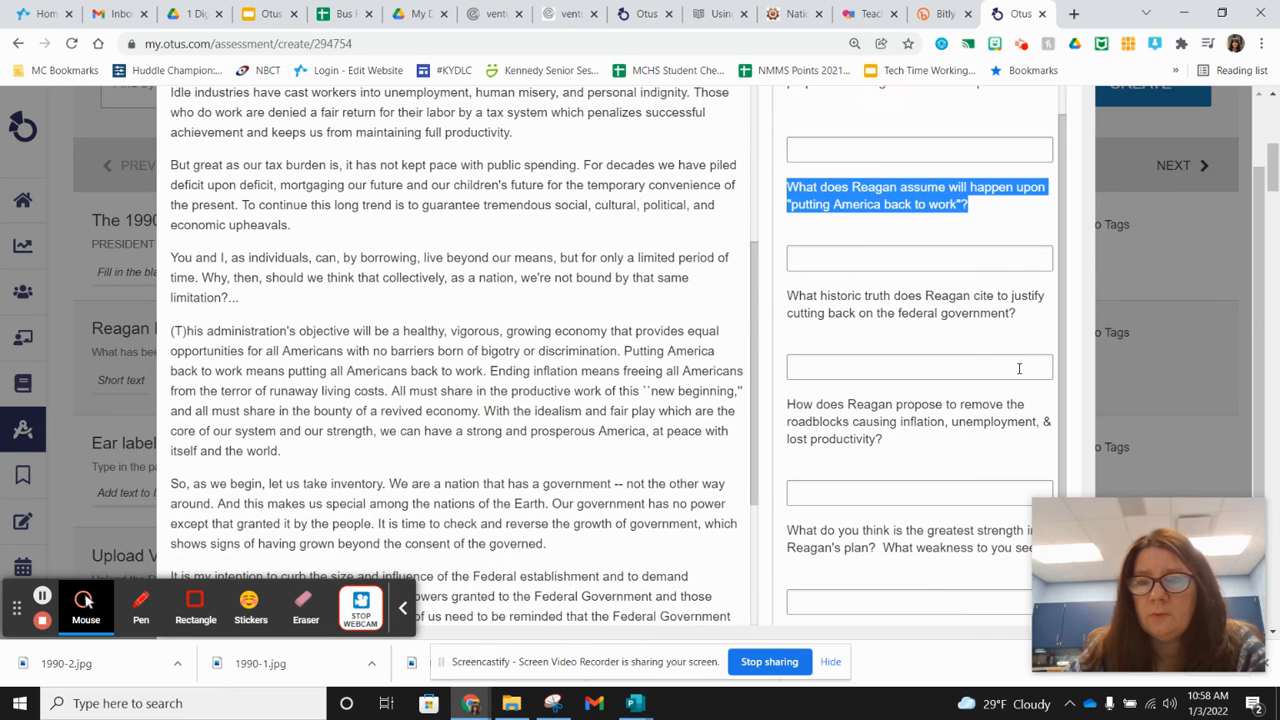
left_click_drag(1005, 313, 790, 296)
key("ctrl+c")
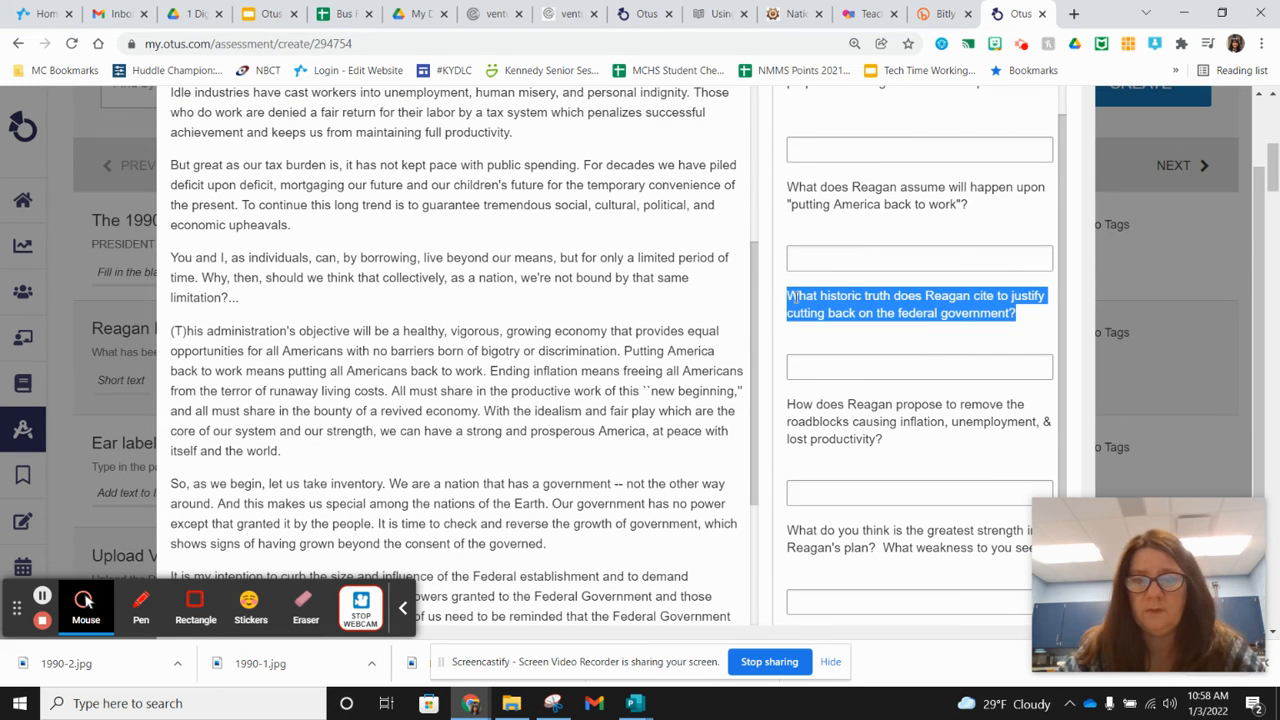
left_click(645, 13)
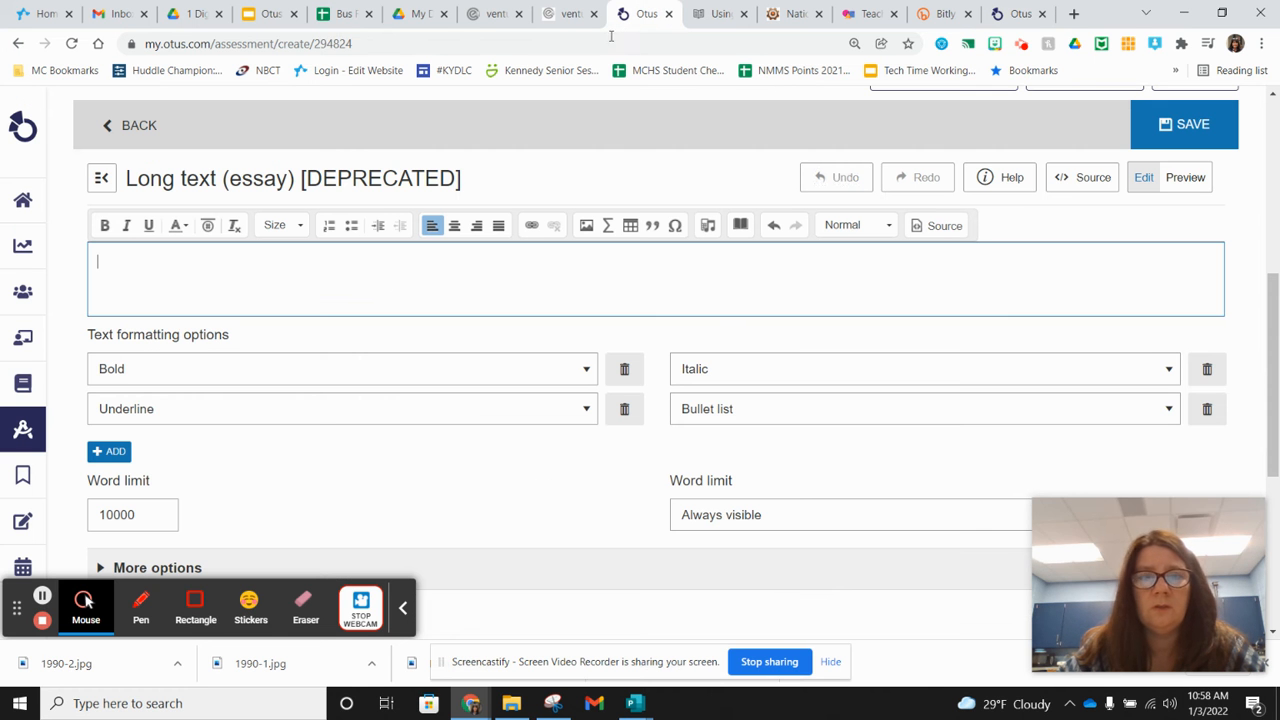
key("ctrl+v")
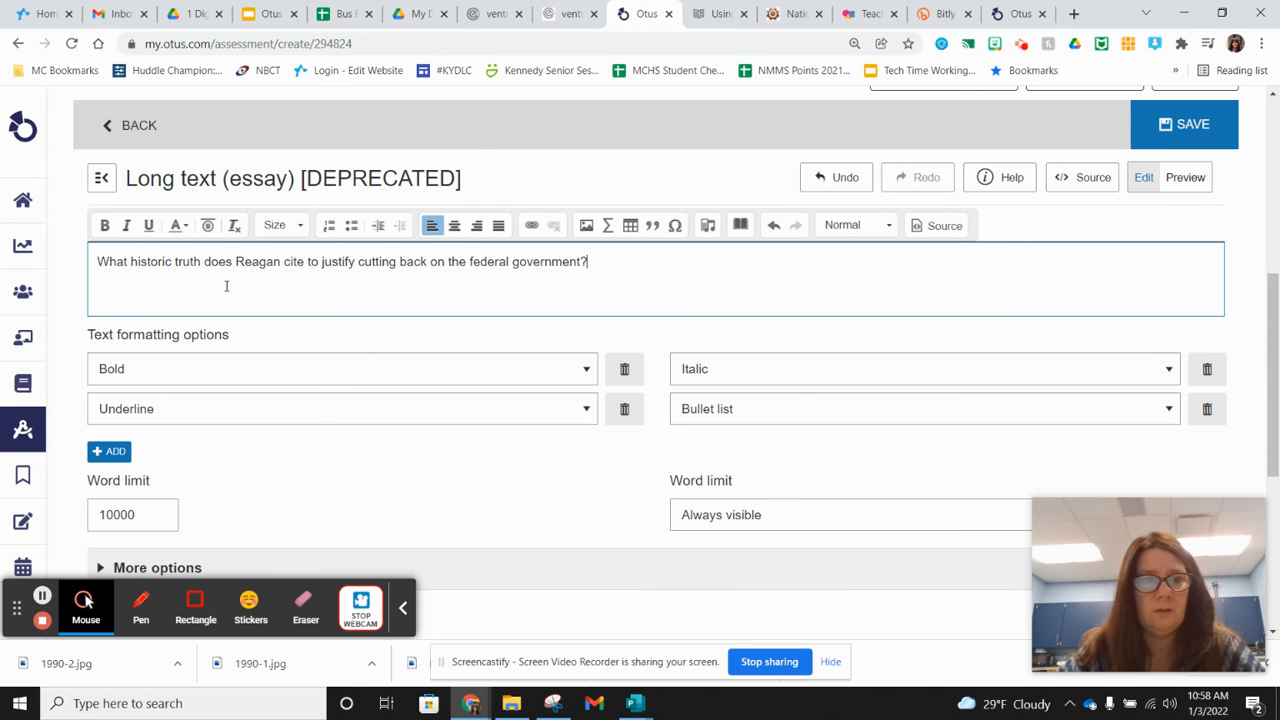
Look over the formatting and word limit options of the "historic truth" question and save it.
scroll(400, 292, "down", 3)
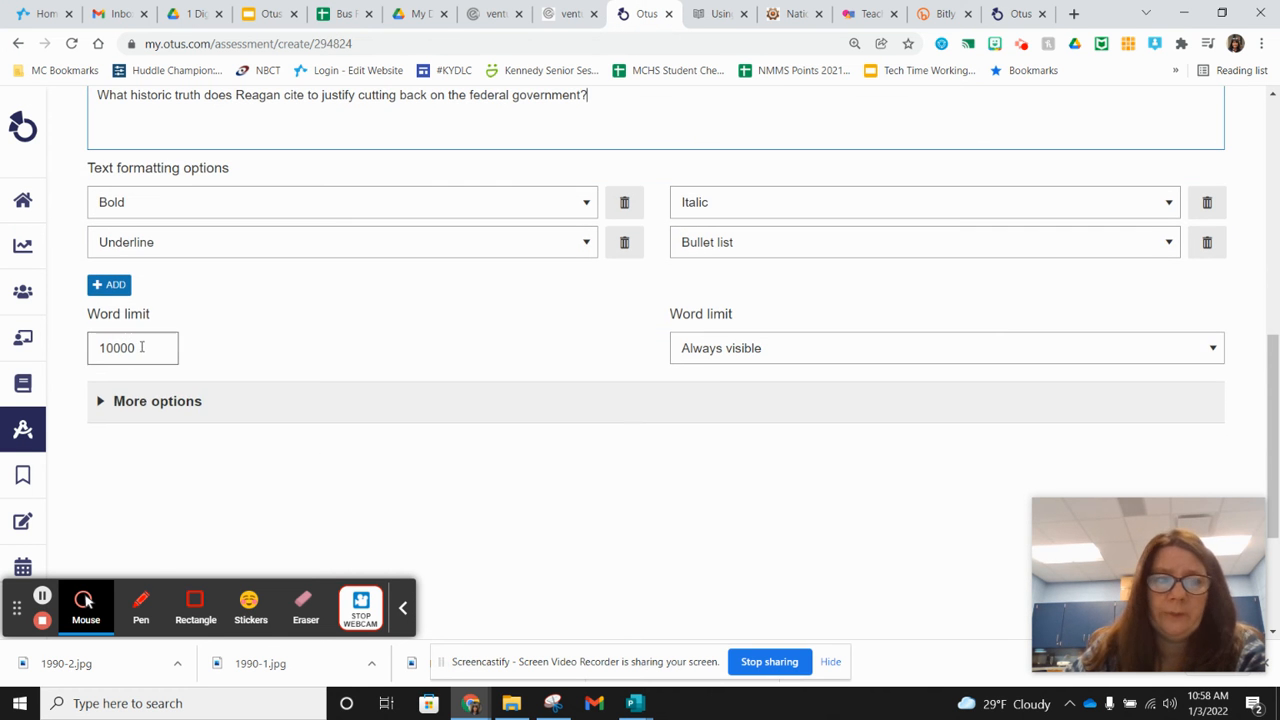
scroll(309, 322, "down", 4)
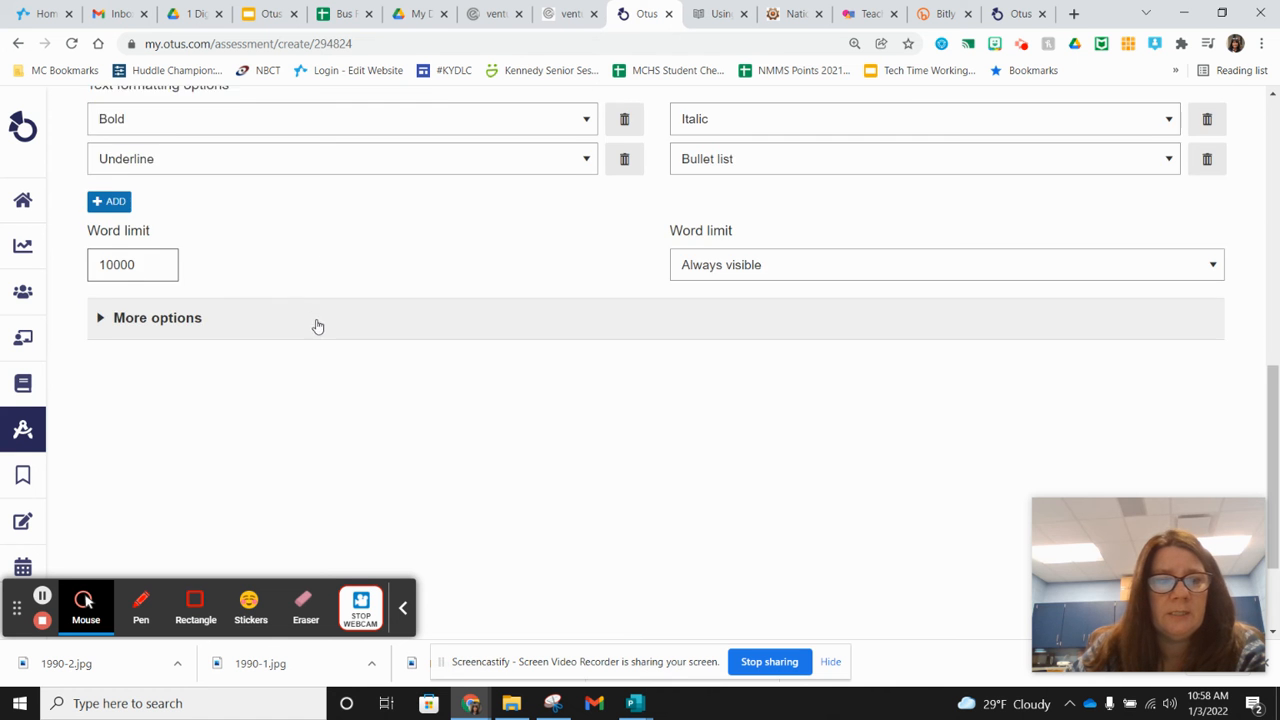
scroll(497, 423, "up", 7)
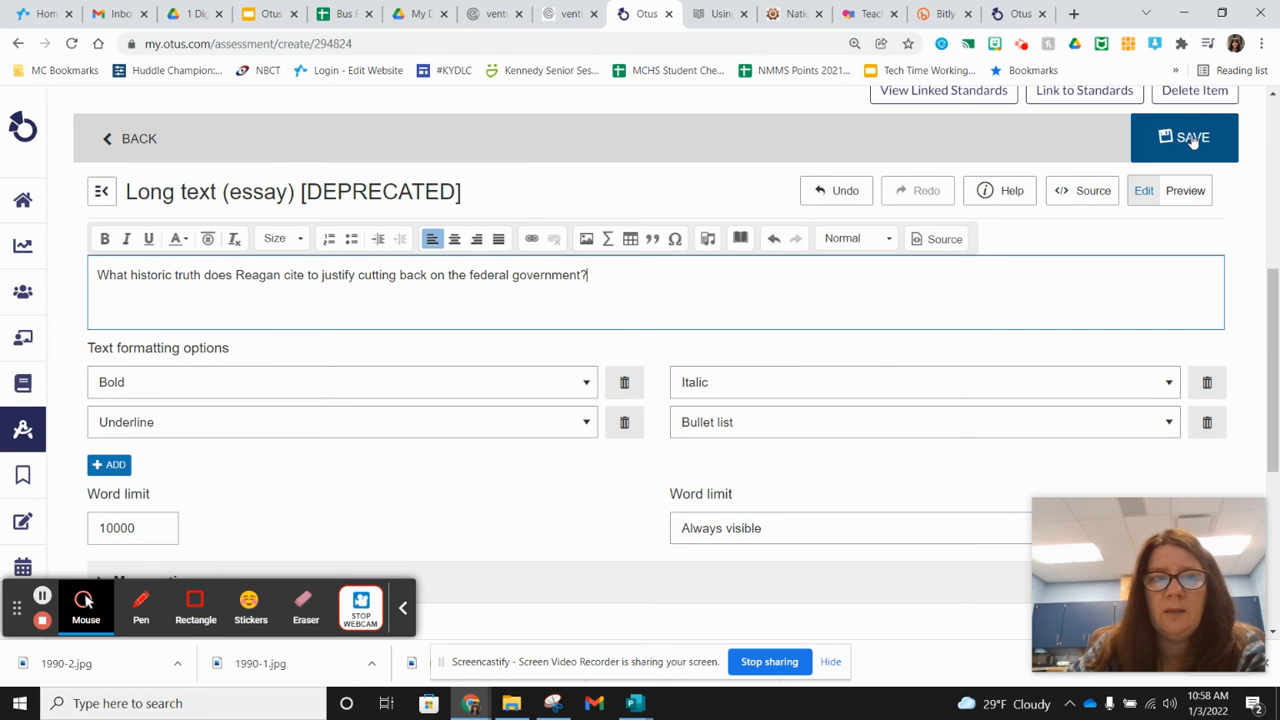
left_click(1192, 140)
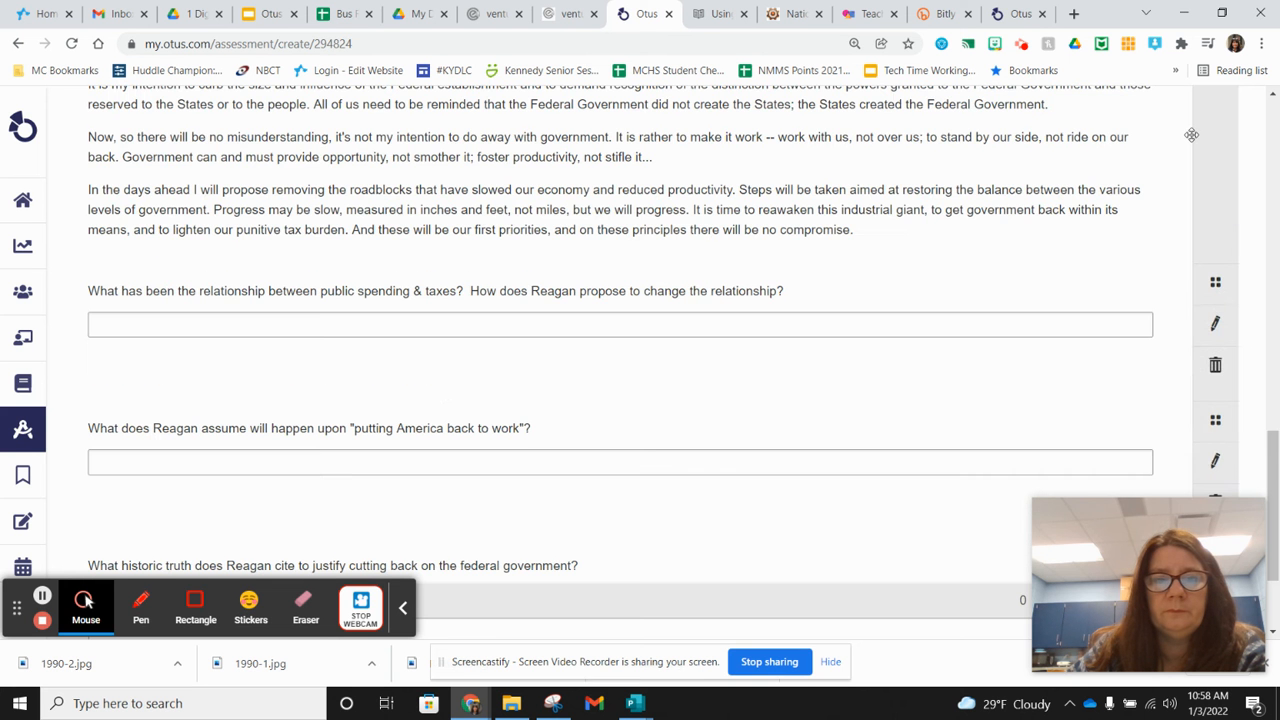
Add another part below the "historic truth" question, search the question types for "short" and choose Short text.
scroll(440, 400, "down", 2)
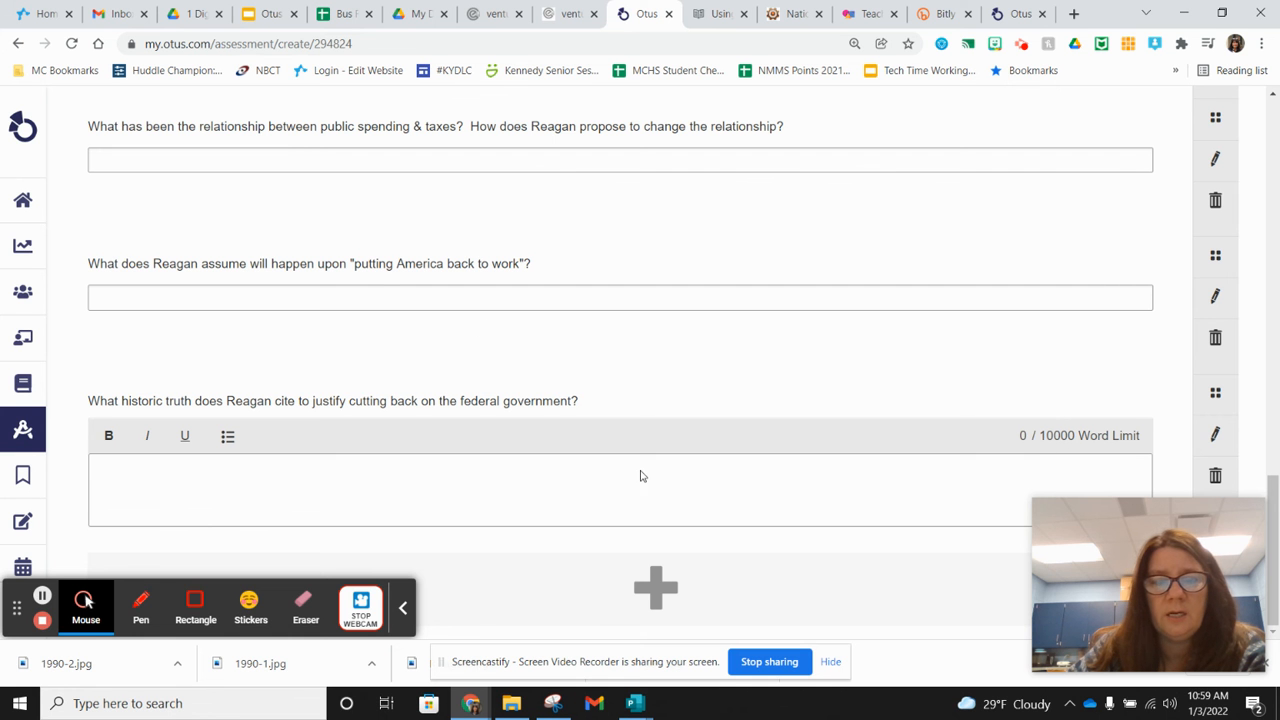
left_click(659, 589)
scroll(134, 129, "up", 4)
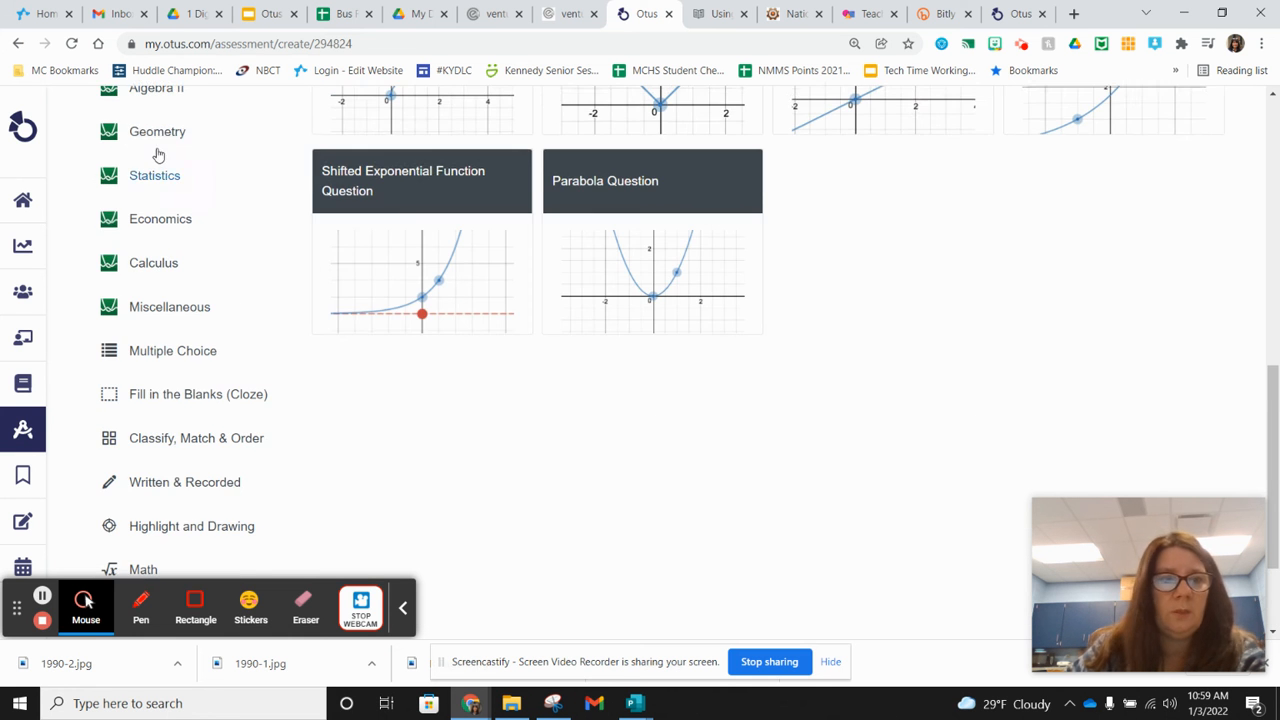
left_click(178, 235)
type("s")
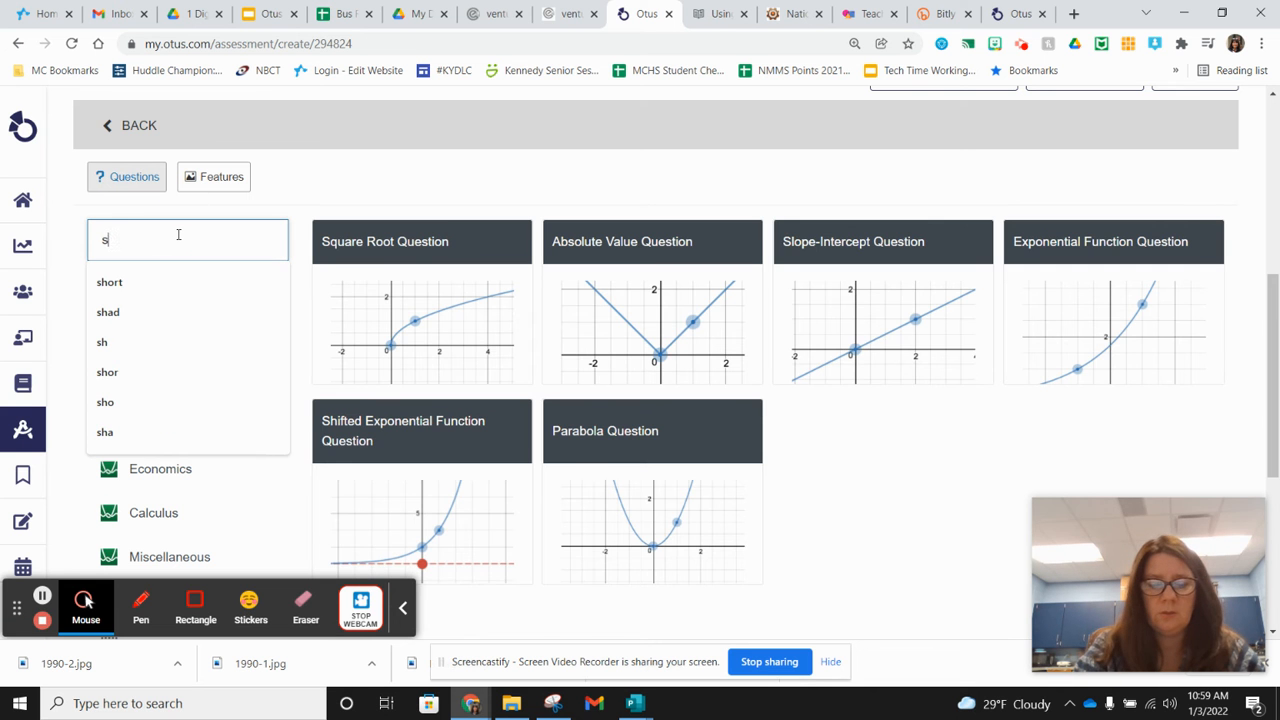
type("hort")
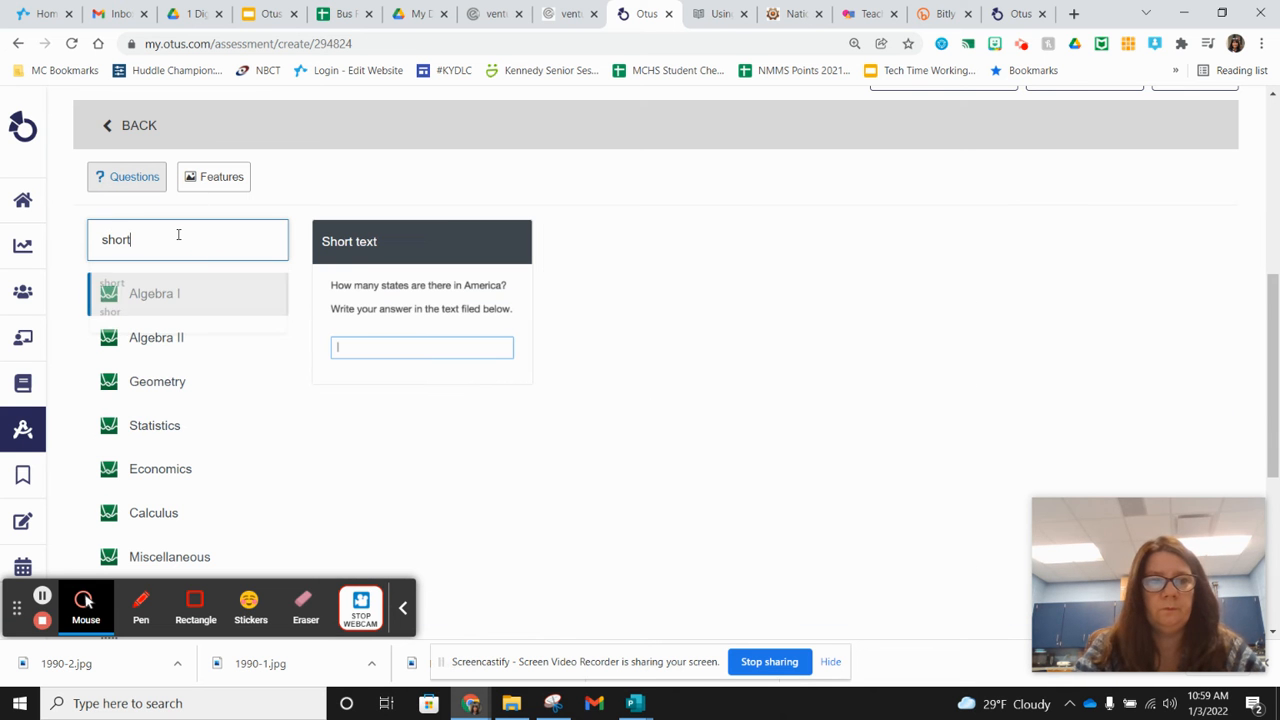
left_click(395, 290)
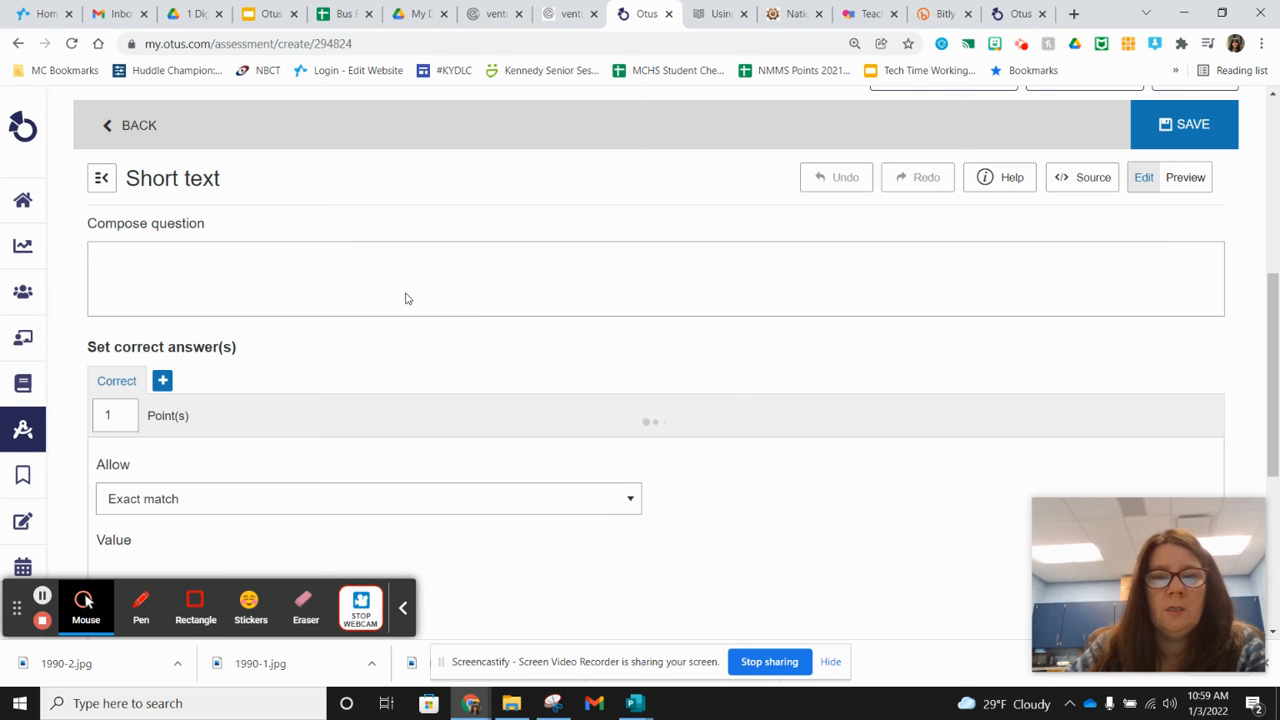
Copy "How does Reagan propose to remove the roadblocks causing inflation, unemployment, & lost productivity?" from the other Otus tab's item preview into the Short text question.
left_click(1020, 13)
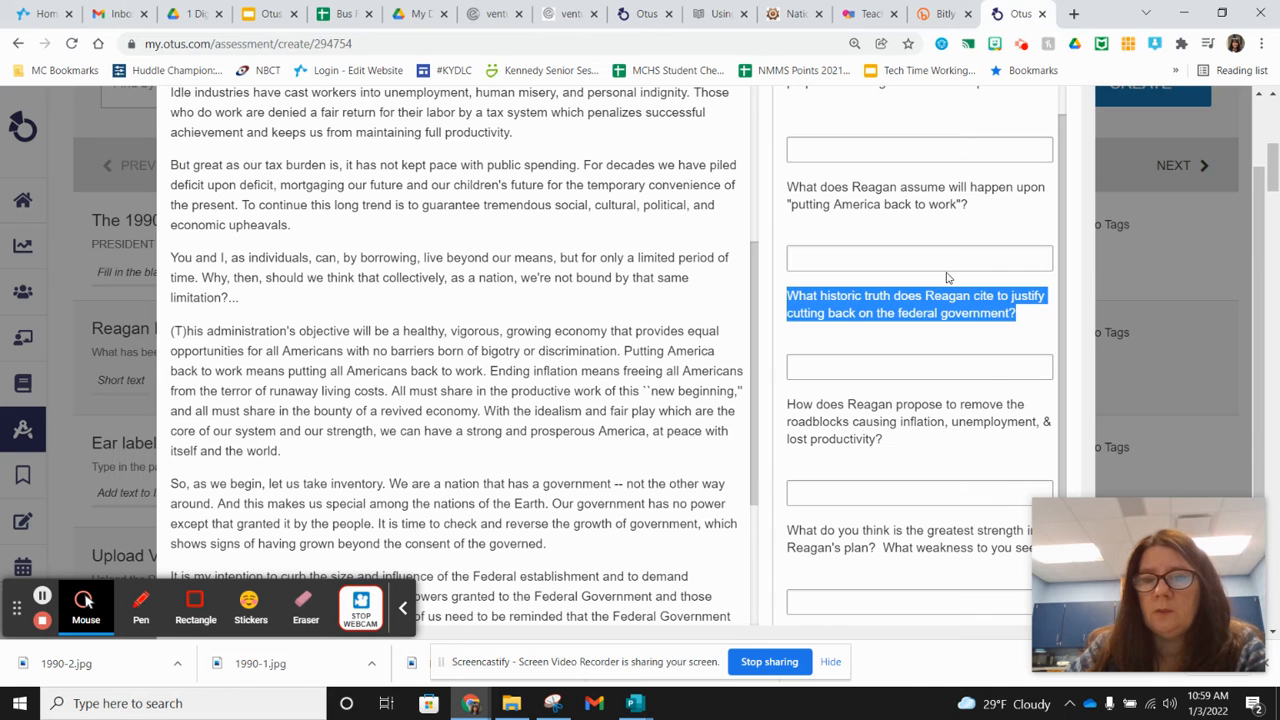
left_click_drag(878, 443, 787, 403)
key("ctrl+c")
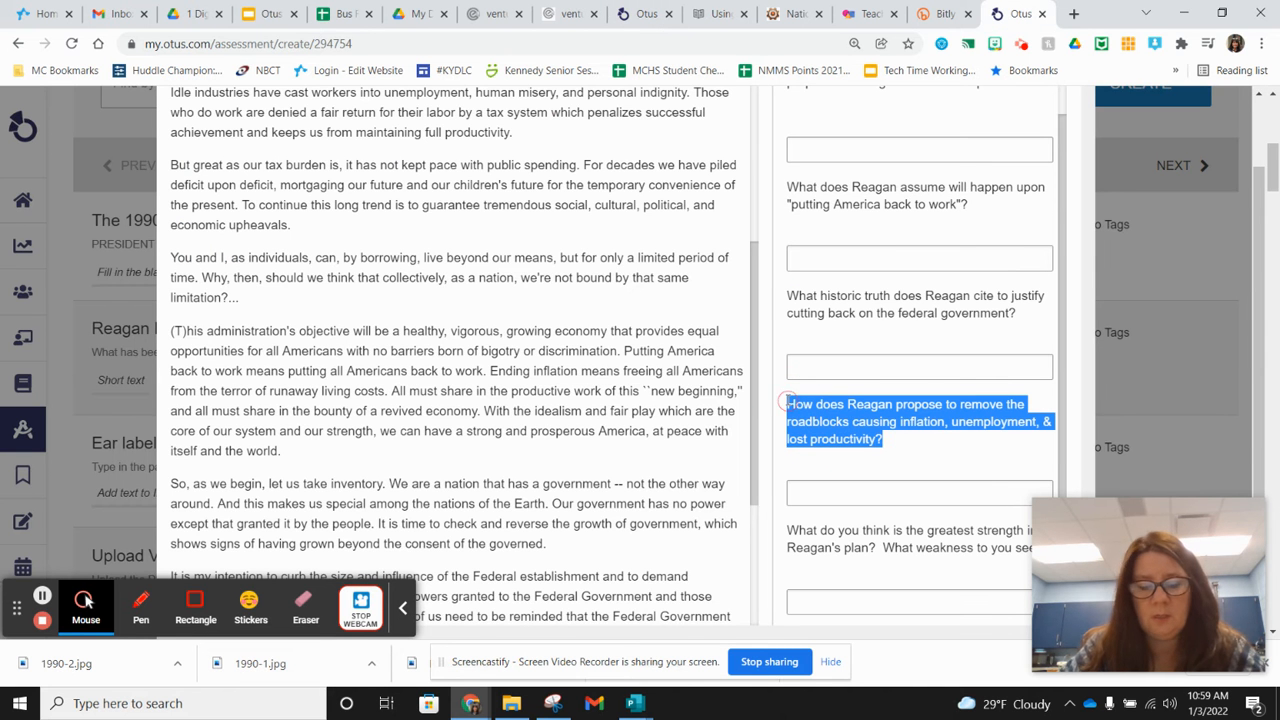
left_click(645, 14)
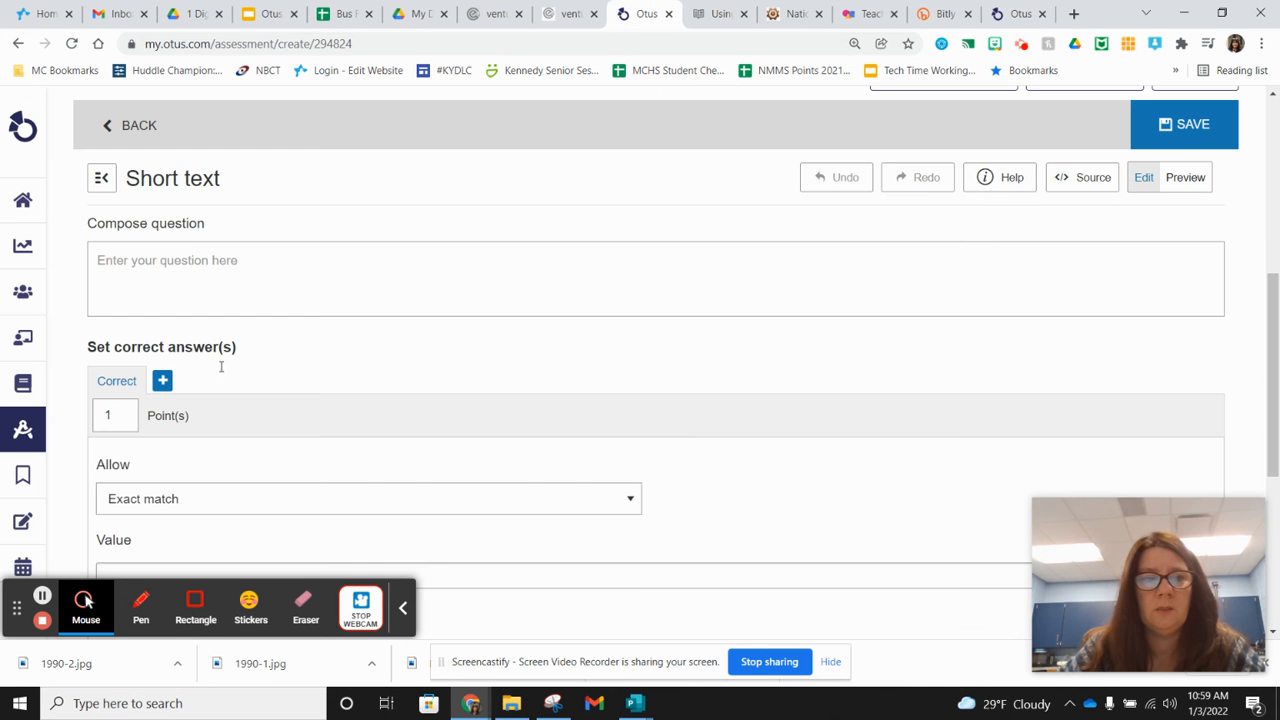
left_click(162, 263)
key("ctrl+v")
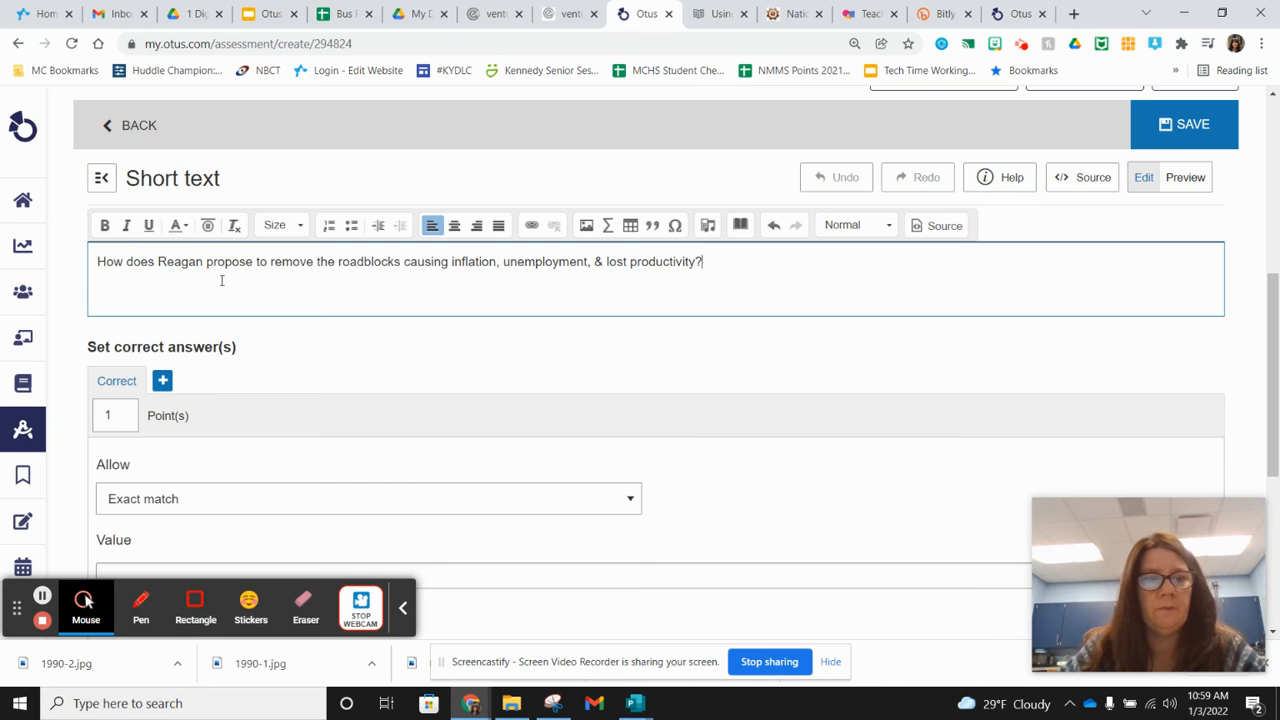
Look over the answer settings of the "remove the roadblocks" question and save it.
scroll(297, 338, "down", 2)
scroll(266, 377, "down", 1)
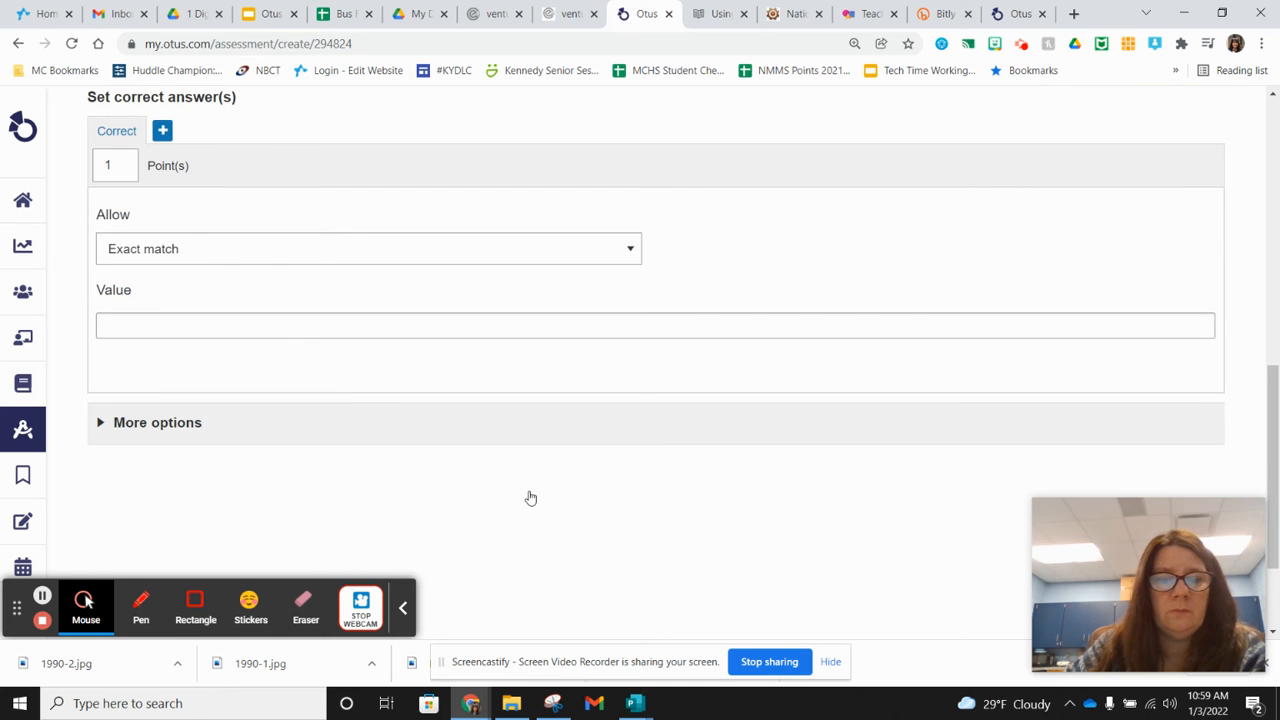
scroll(768, 379, "up", 3)
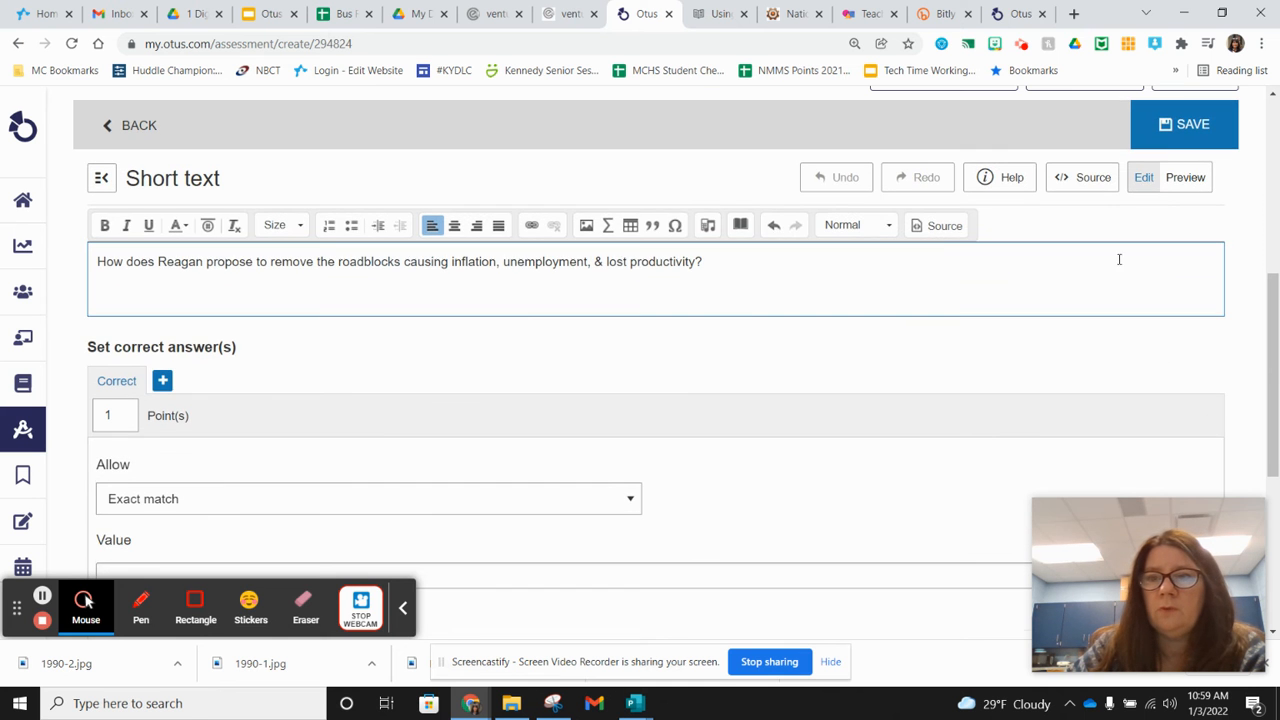
left_click(1187, 128)
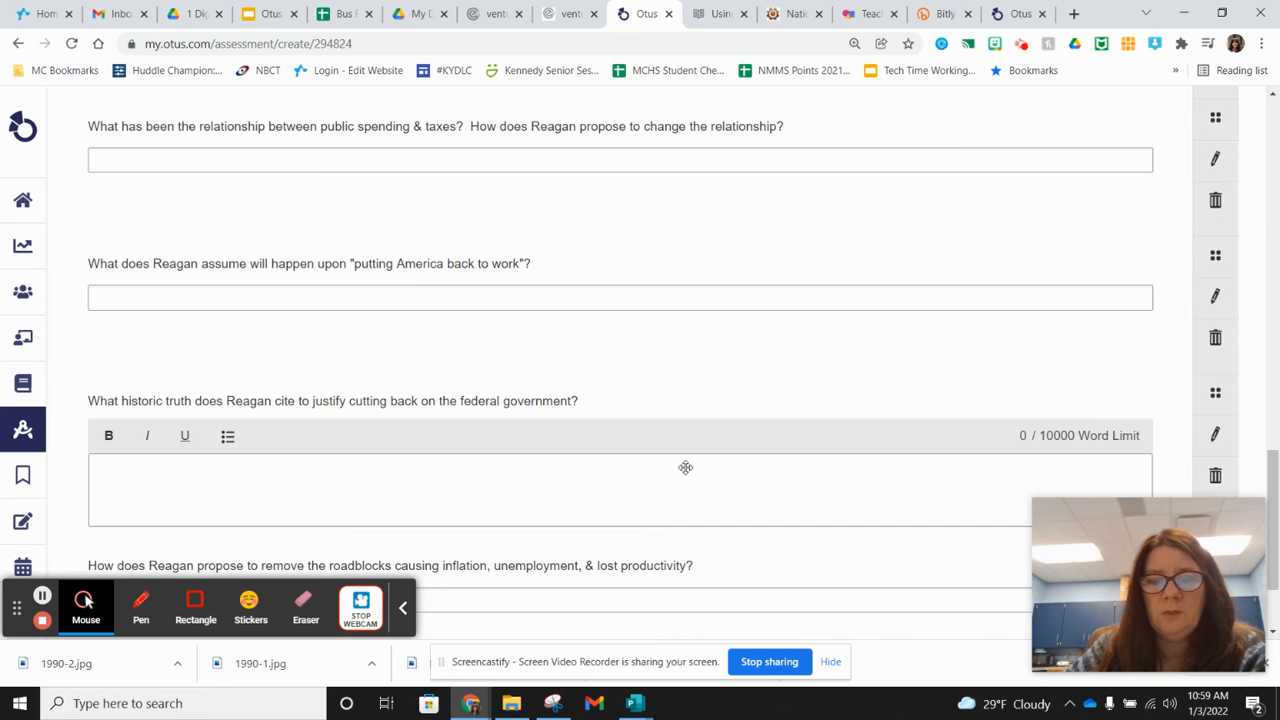
Add one more part below the "remove the roadblocks" question, using the Short text type found by searching for "short".
left_click(654, 590)
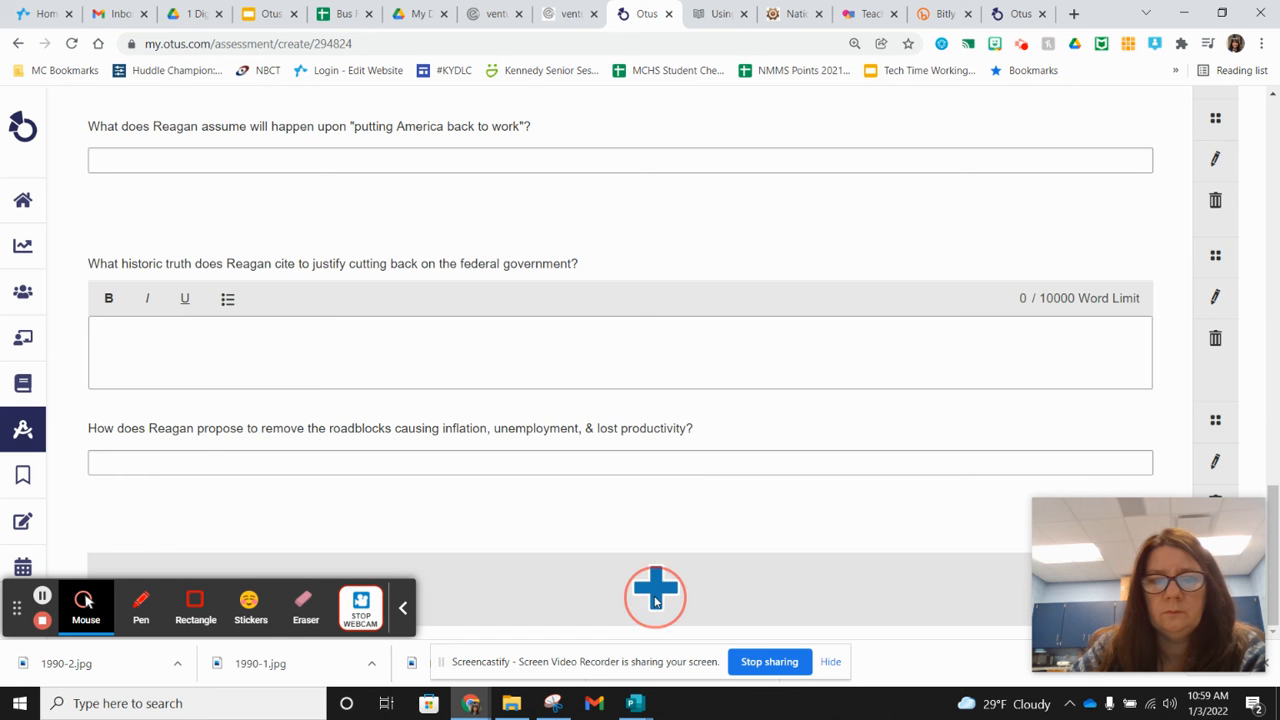
scroll(265, 310, "up", 3)
left_click(152, 248)
type("short")
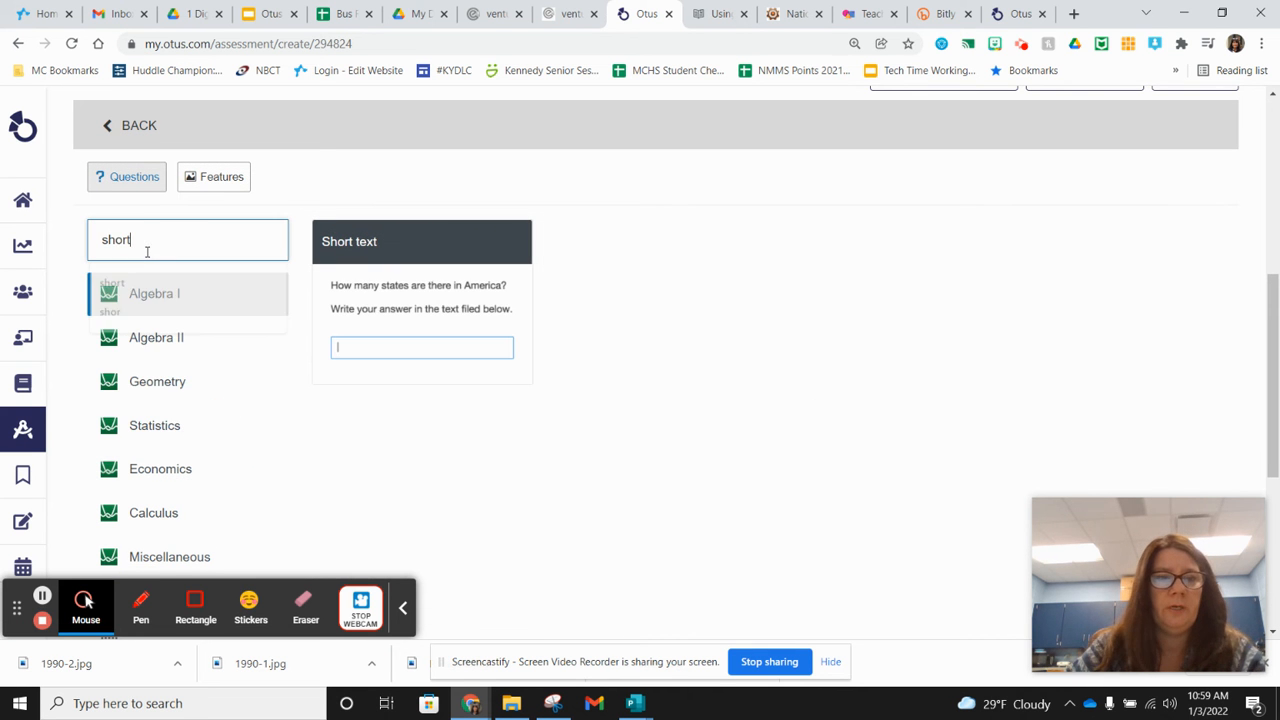
left_click(411, 307)
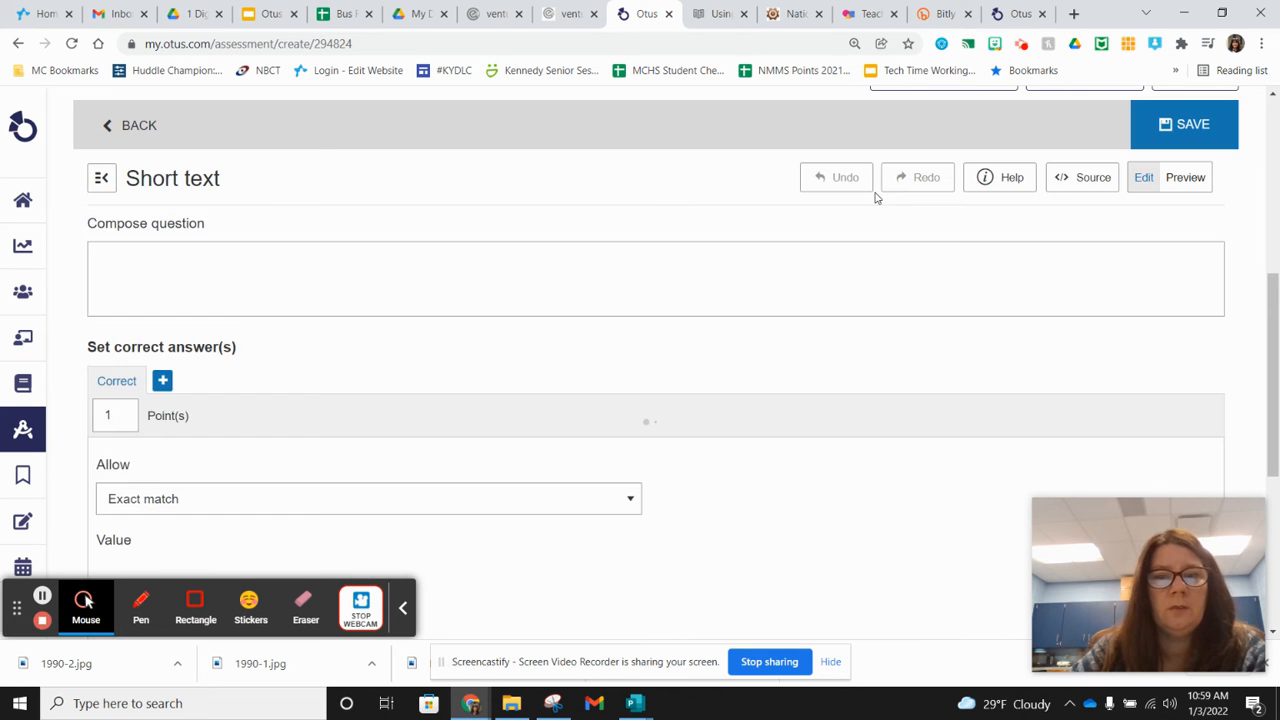
Copy "What do you think is the greatest strength in Reagan's plan? What weakness to you see?" from the other Otus tab into the question and save it.
left_click(1018, 14)
scroll(1070, 408, "down", 3)
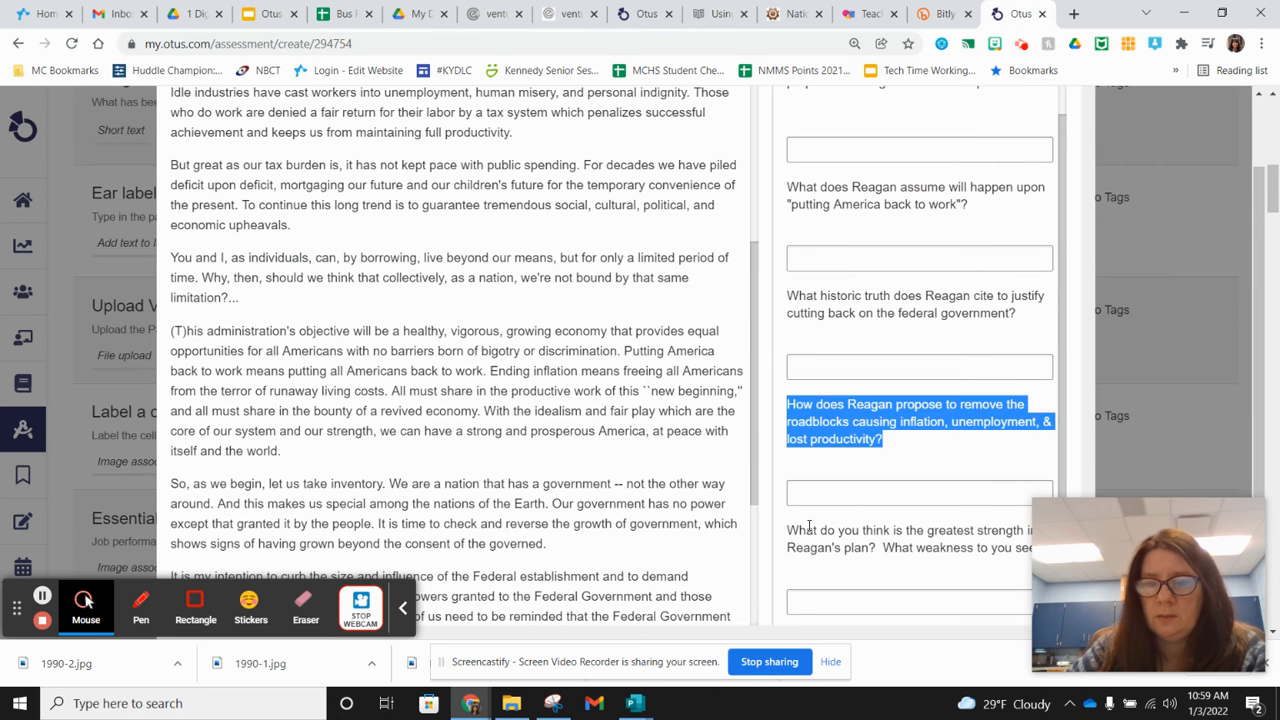
left_click_drag(788, 530, 1026, 545)
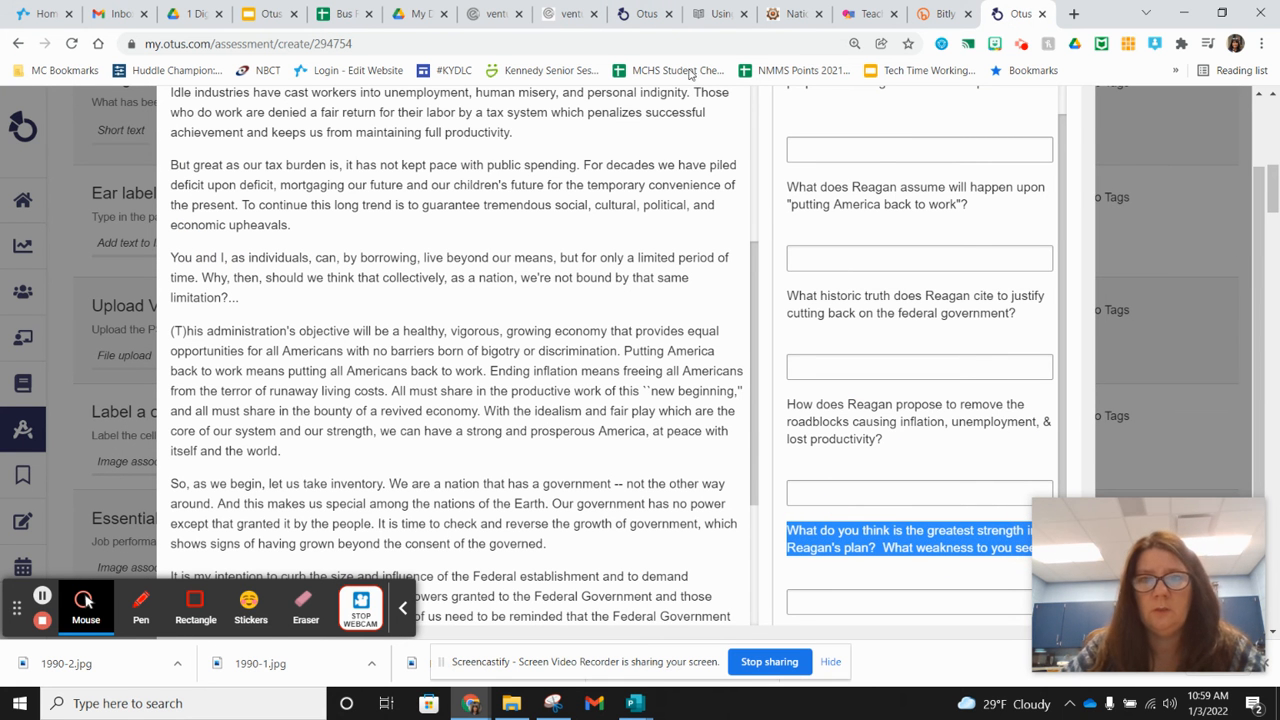
left_click(645, 14)
left_click(246, 275)
type("What do you think is the greatest strength in Reagan's plan?  What weakness to you see?")
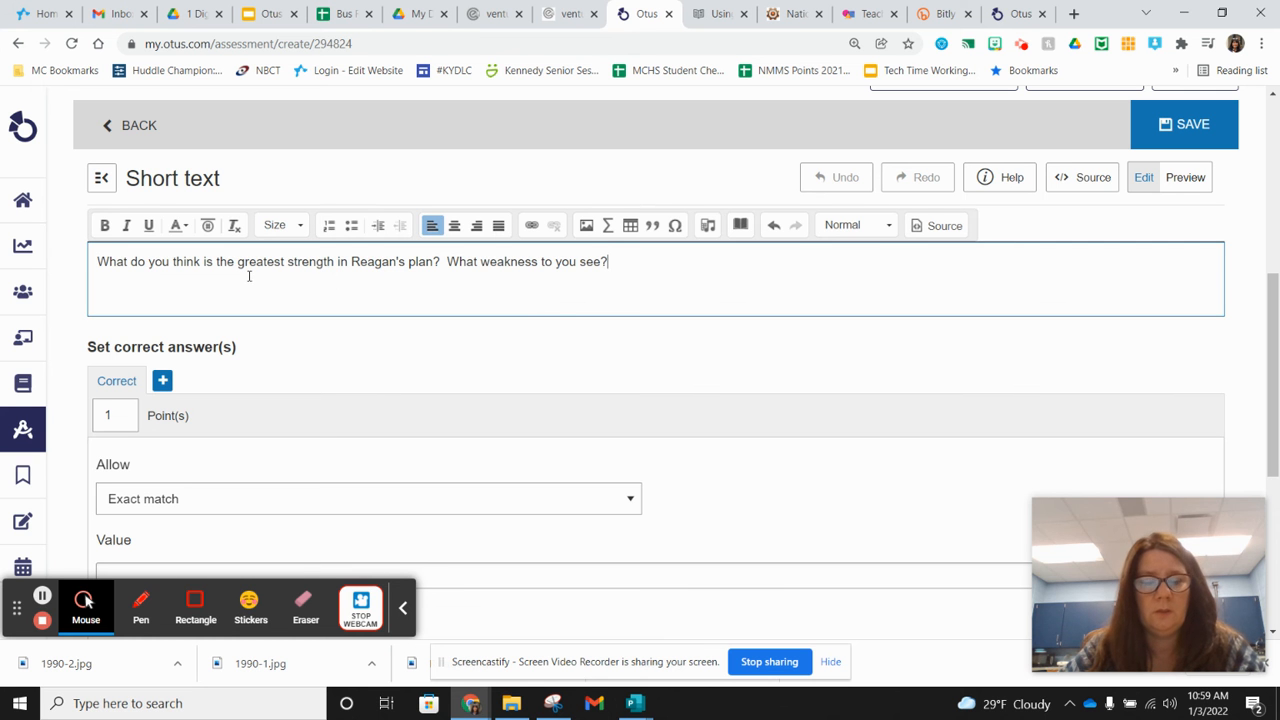
left_click(1165, 124)
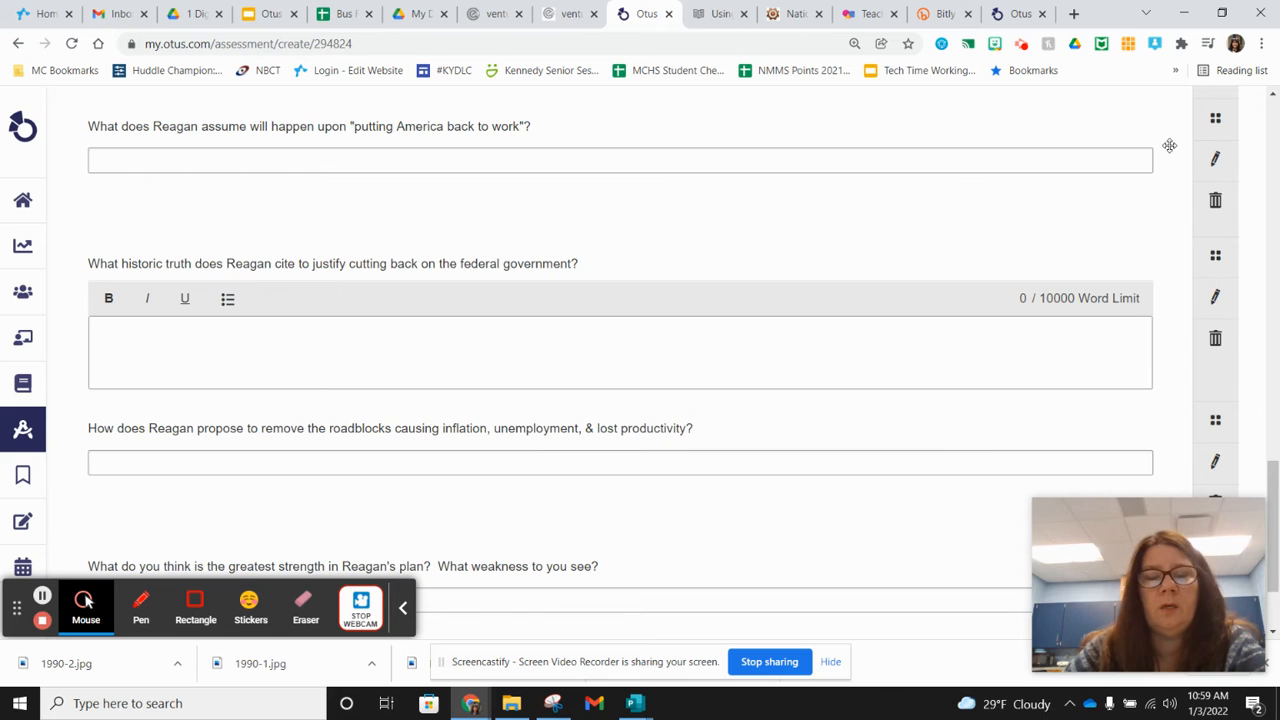
Review the Reagan Revolution item's directions, inaugural address passage and questions in the single-column layout.
scroll(985, 293, "up", 5)
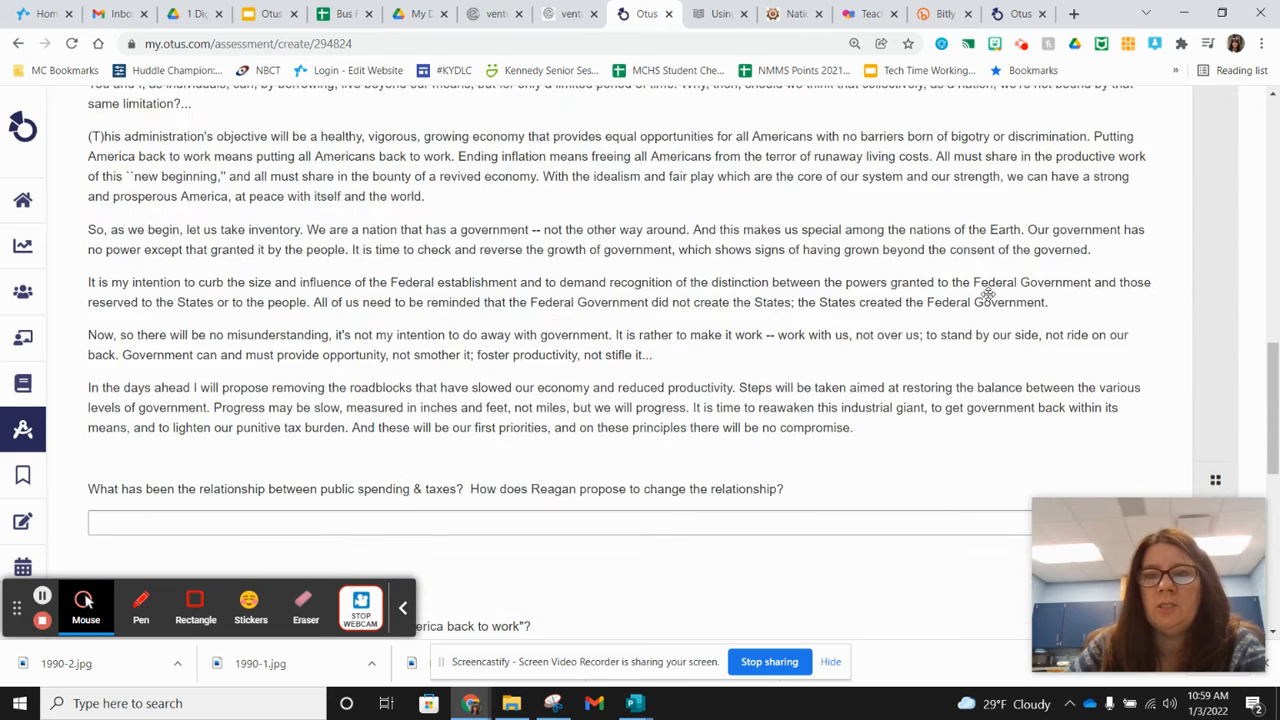
scroll(985, 293, "up", 10)
scroll(726, 314, "down", 2)
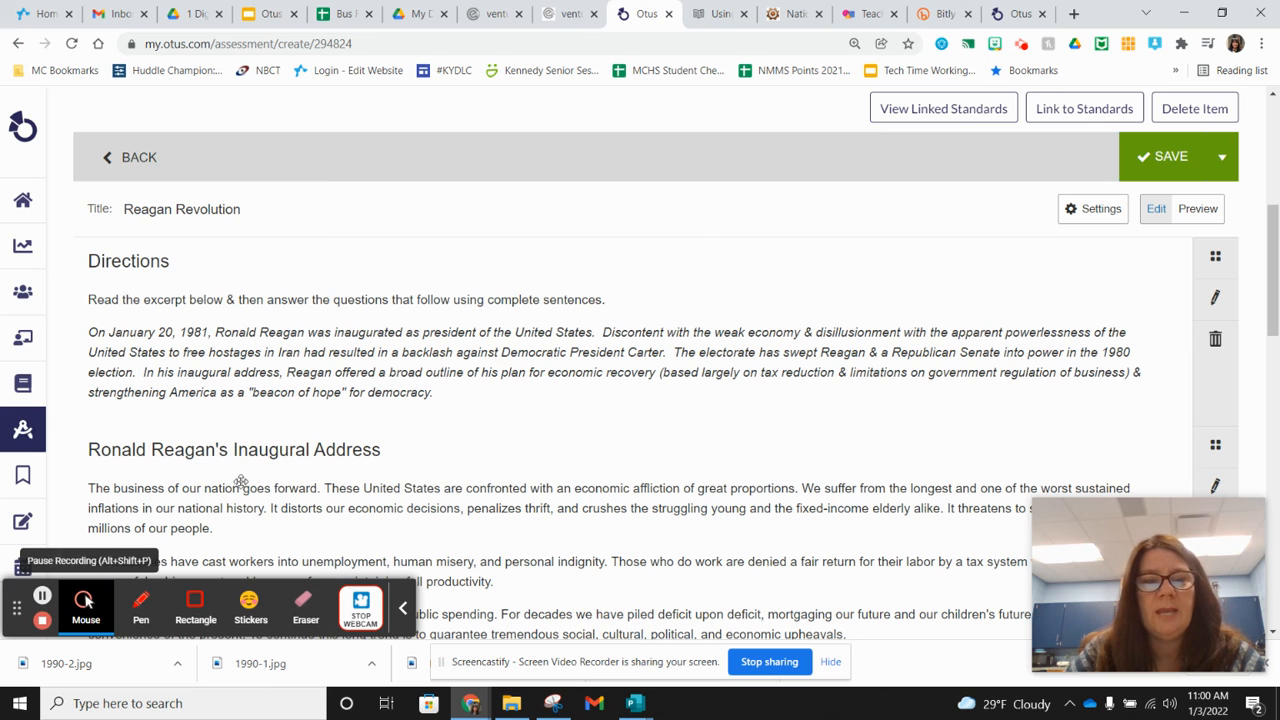
scroll(705, 401, "down", 7)
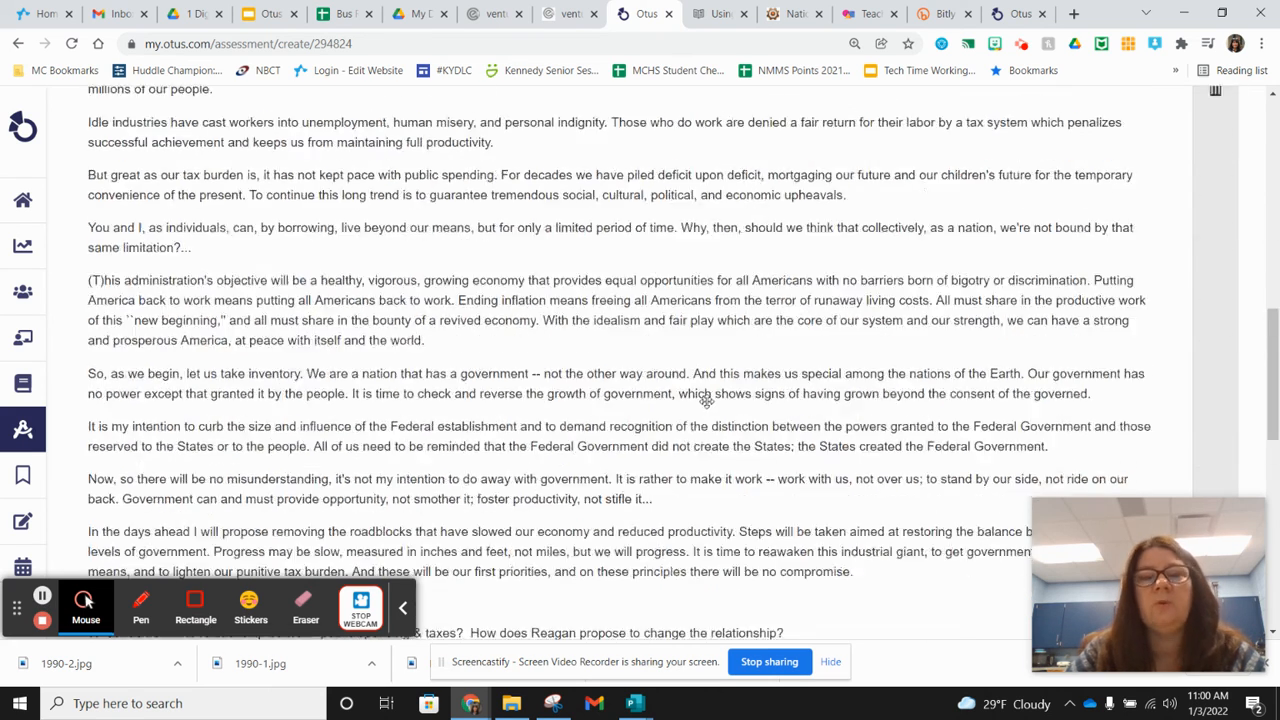
scroll(707, 402, "down", 2)
scroll(707, 402, "up", 5)
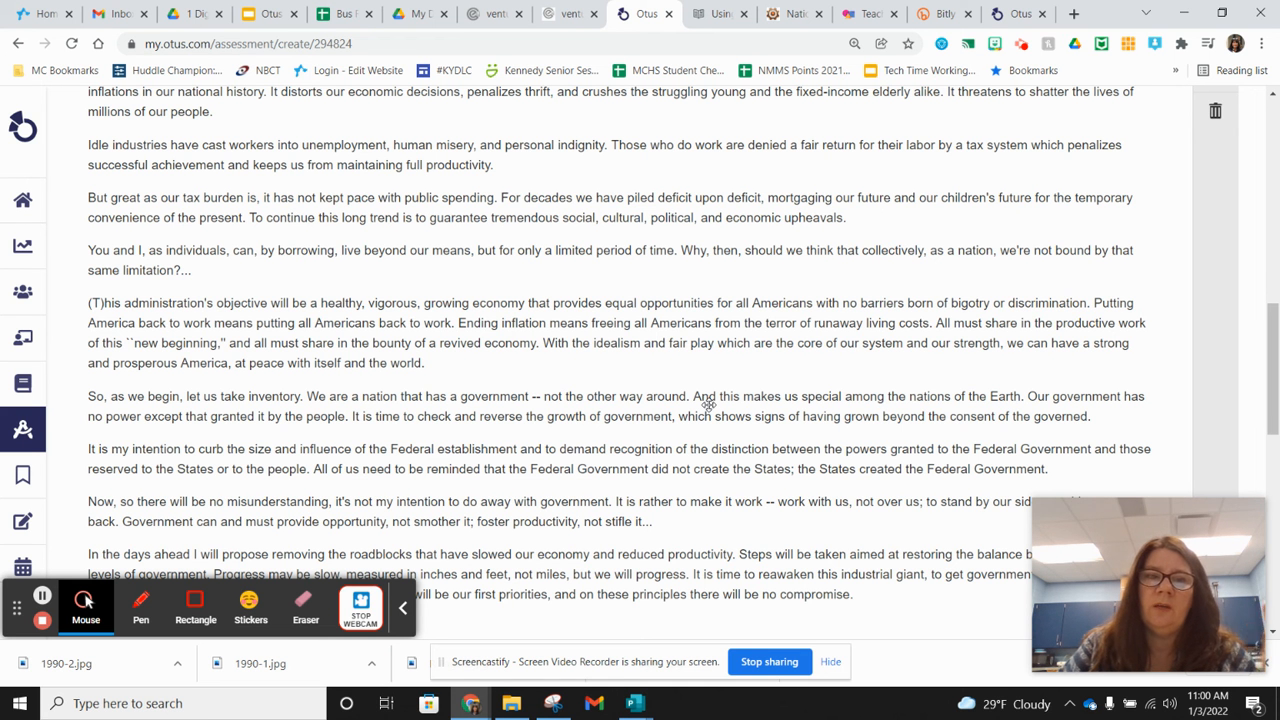
scroll(707, 402, "up", 4)
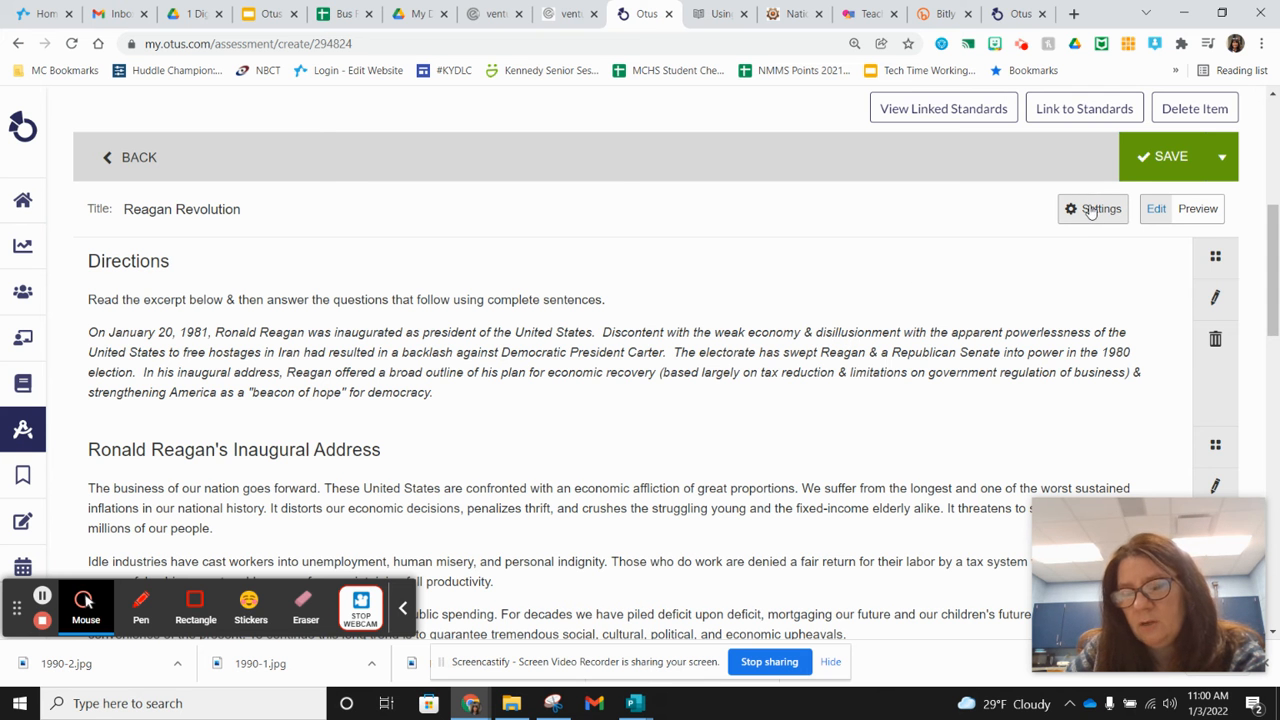
Apply a 70 | 30 two-column layout with a vertical divider to the Reagan Revolution item.
left_click(1090, 210)
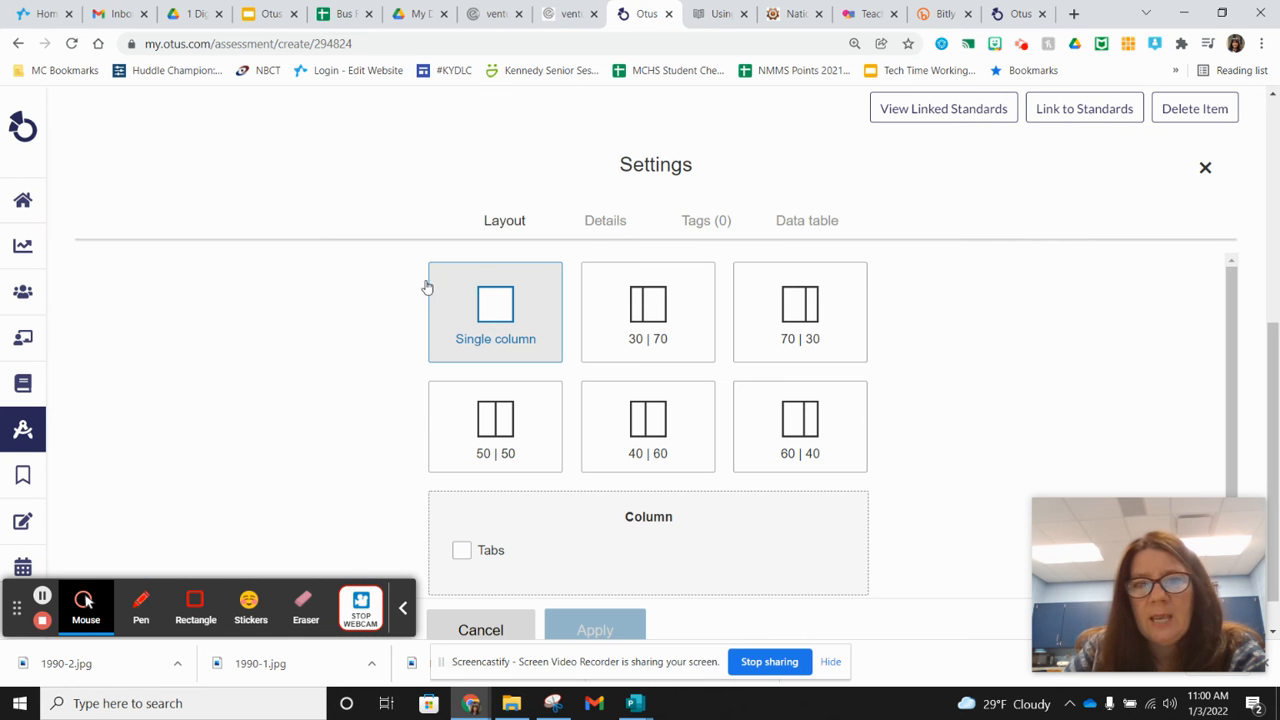
scroll(378, 302, "down", 1)
scroll(380, 306, "up", 1)
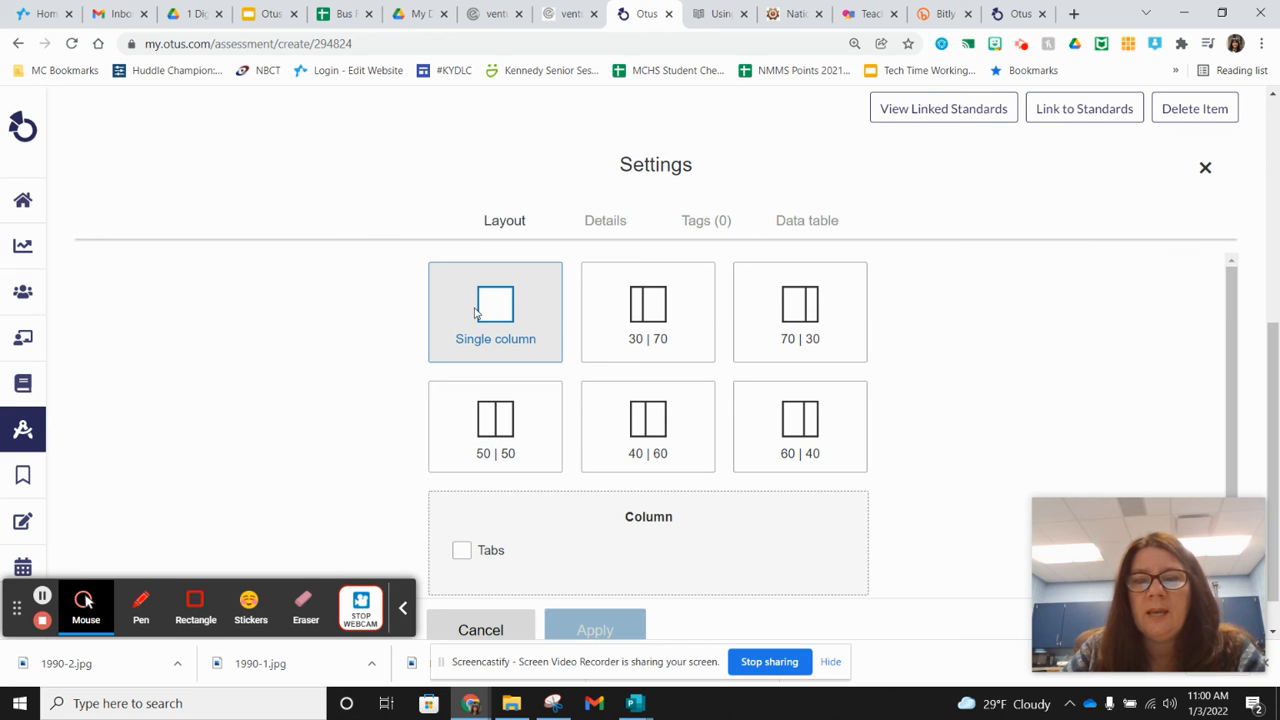
left_click(806, 306)
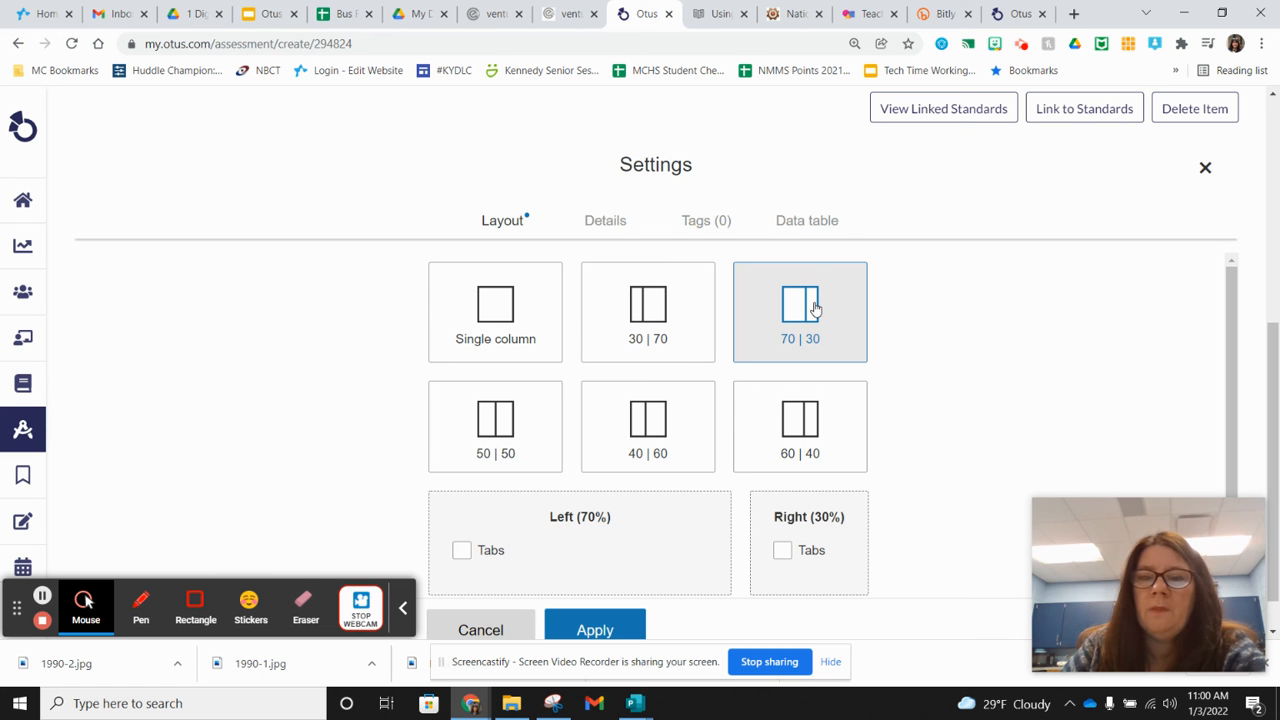
scroll(671, 385, "down", 1)
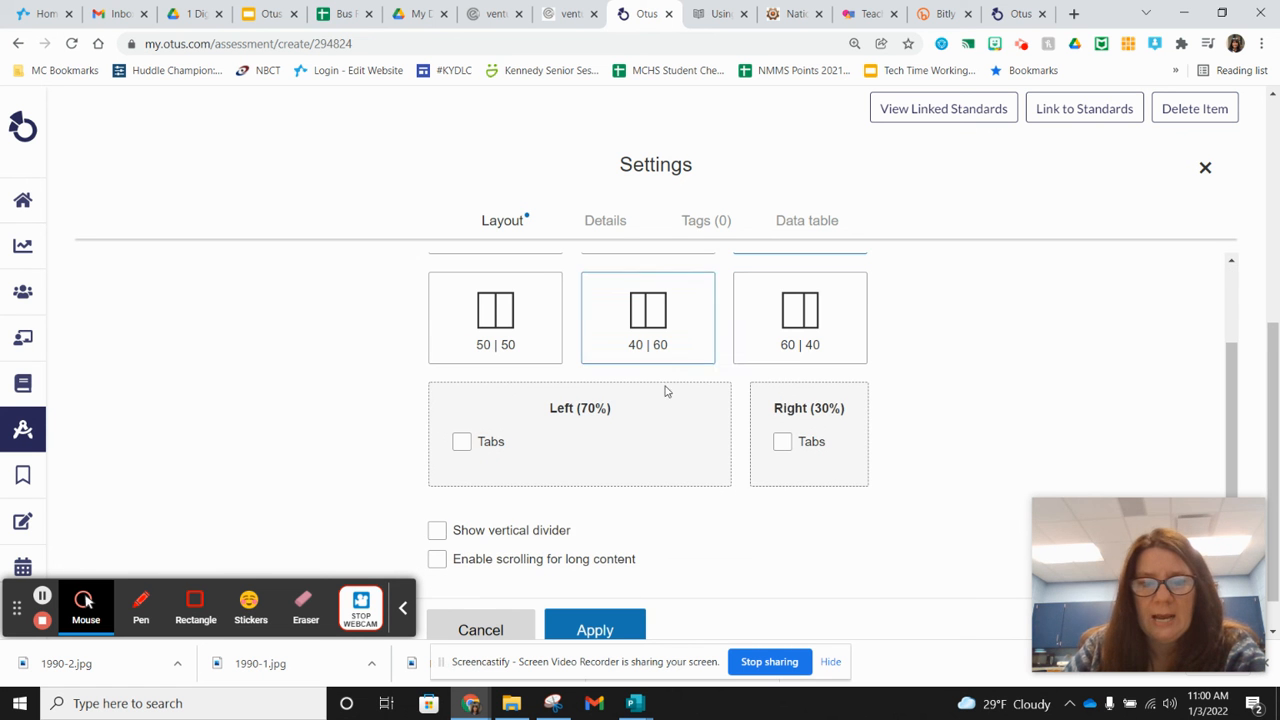
left_click(437, 533)
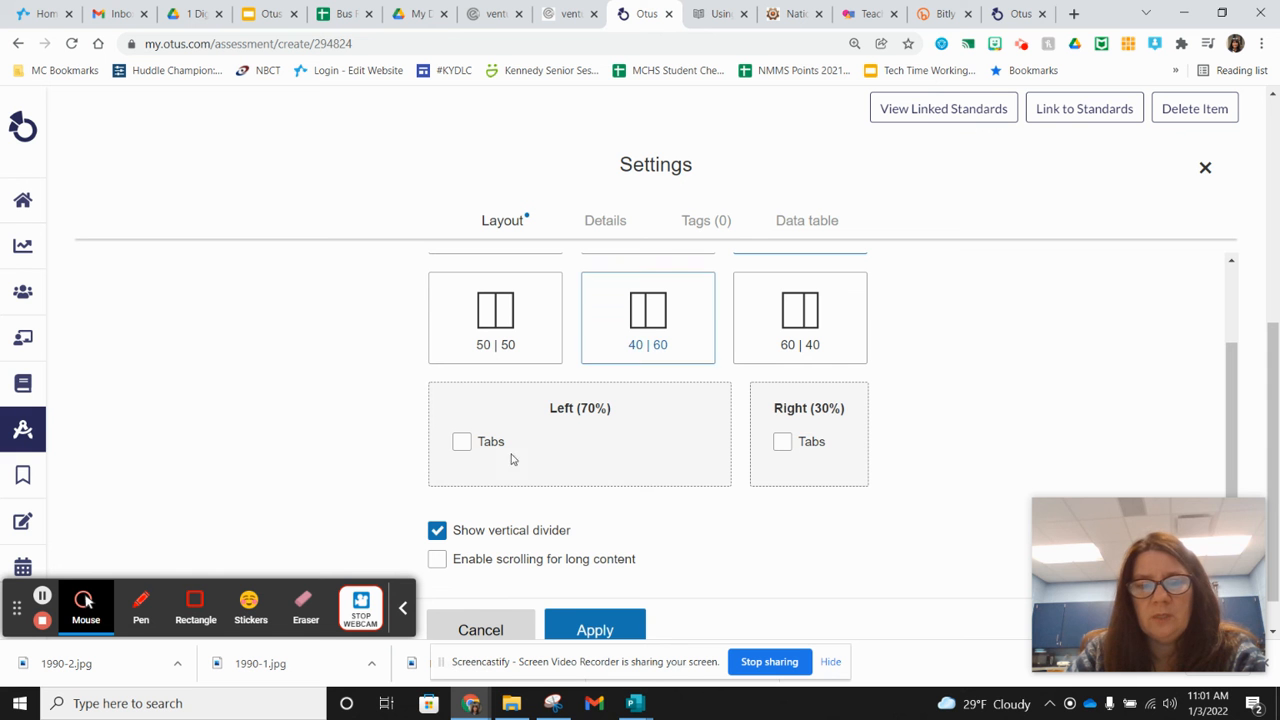
left_click(598, 627)
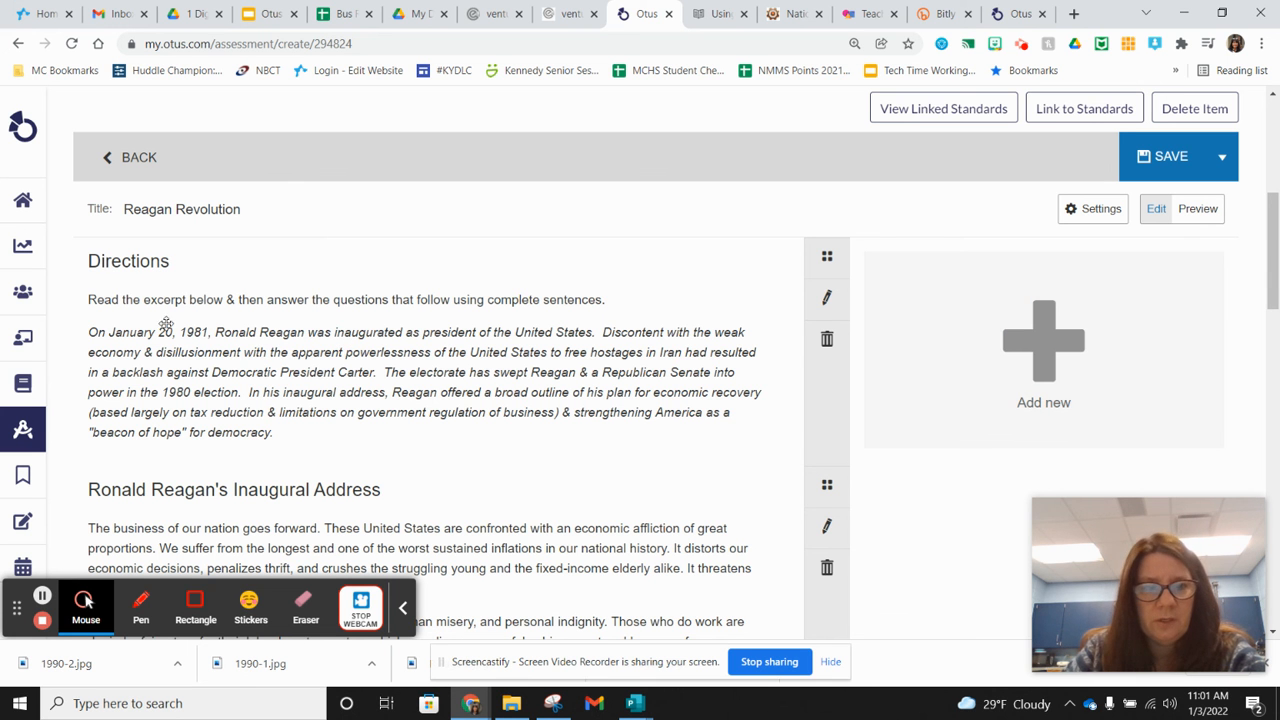
Move the question on the relationship between public spending and taxes into the empty 30% column.
scroll(403, 349, "down", 2)
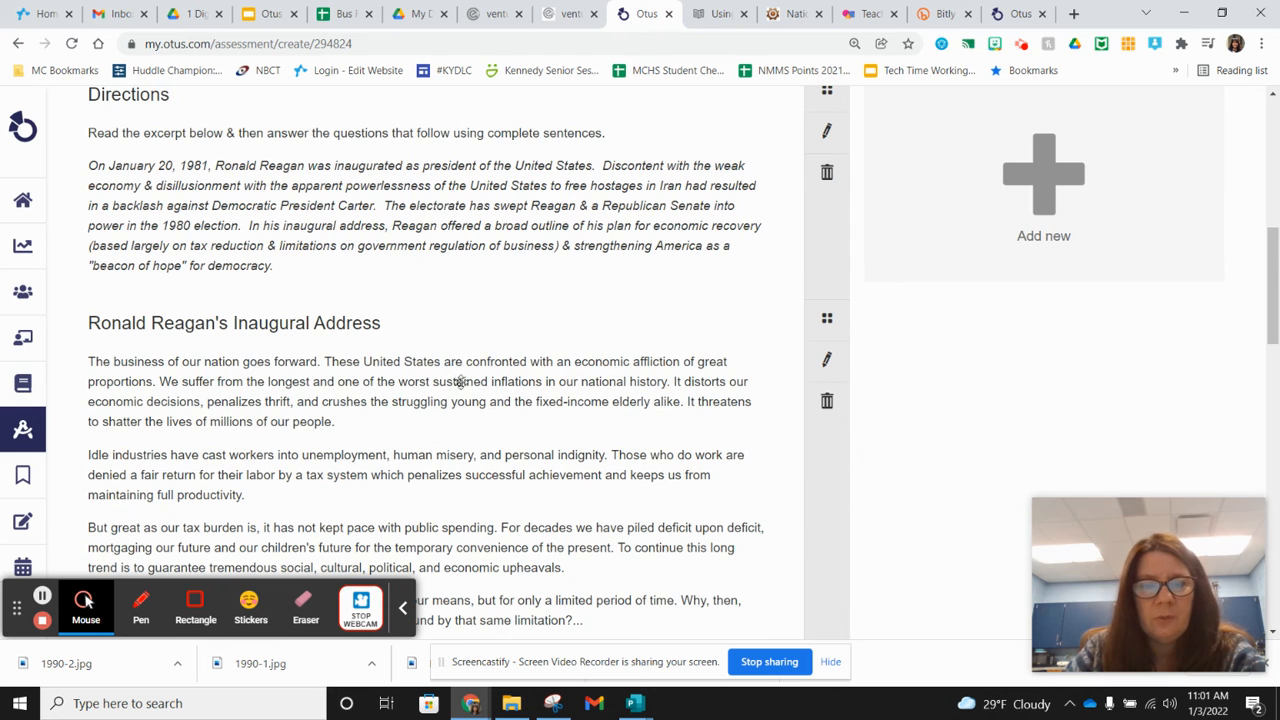
scroll(446, 374, "down", 12)
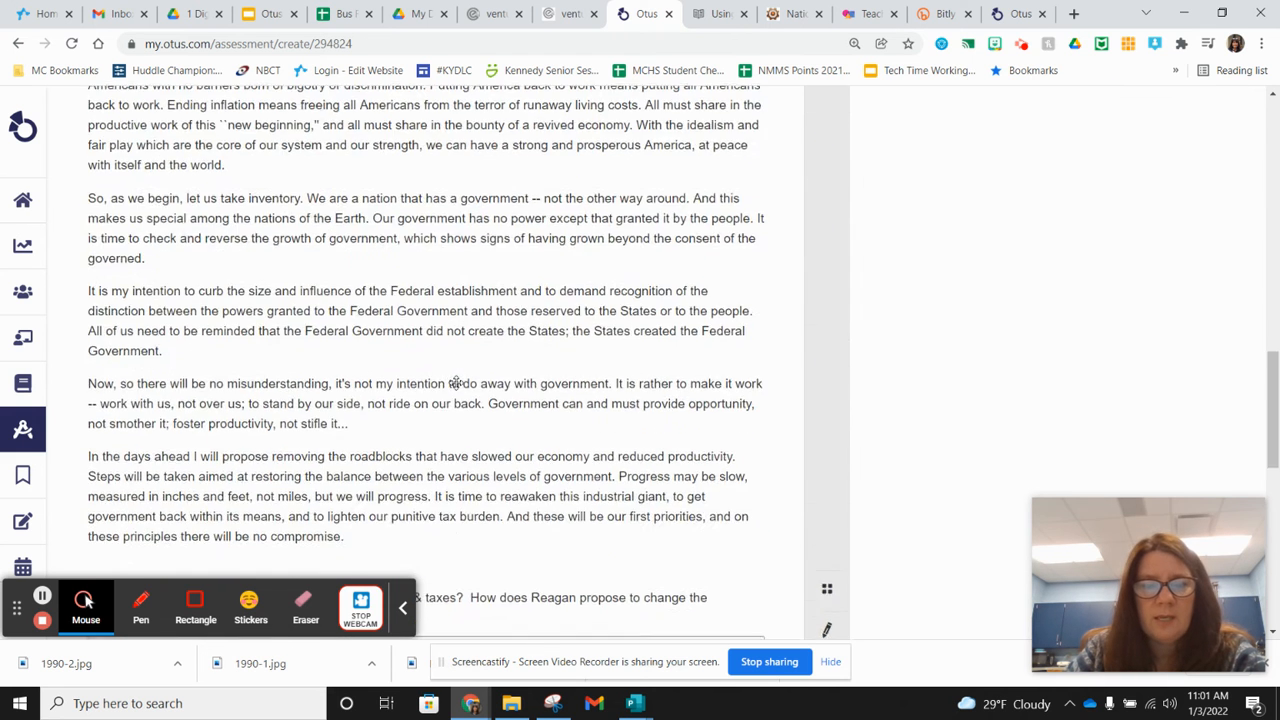
scroll(455, 377, "up", 2)
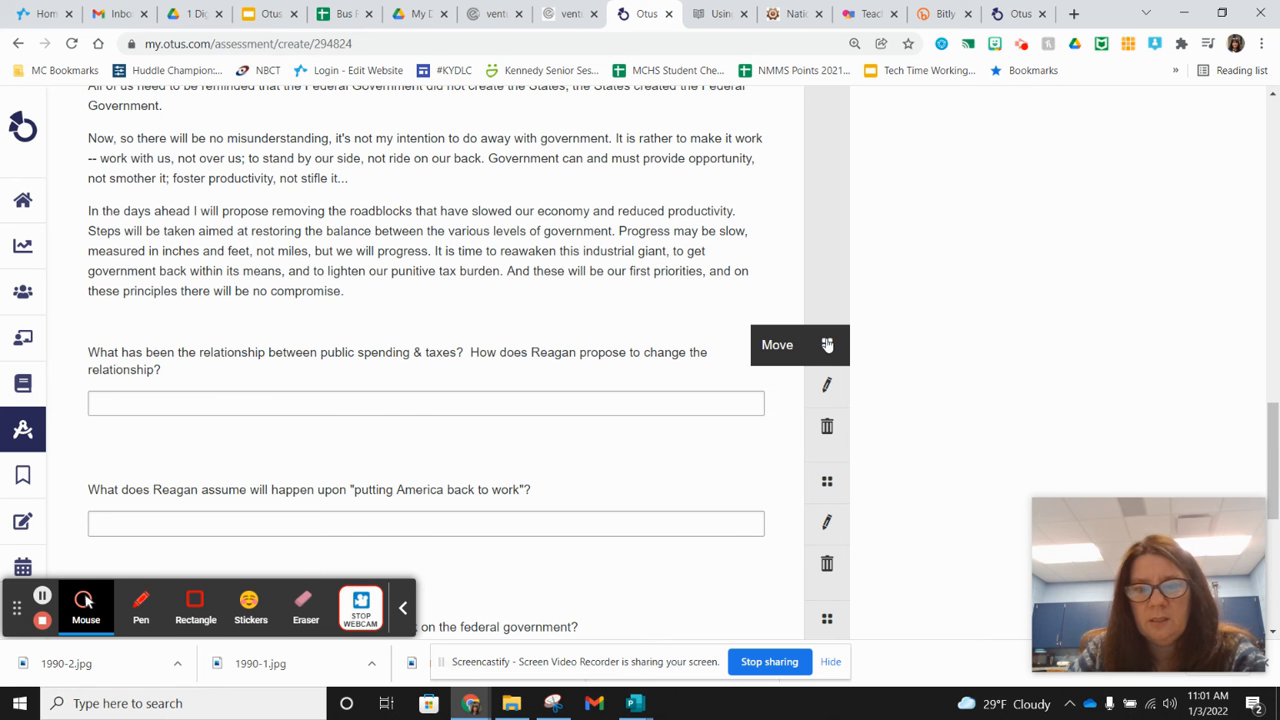
left_click_drag(827, 344, 1063, 186)
scroll(1043, 220, "up", 10)
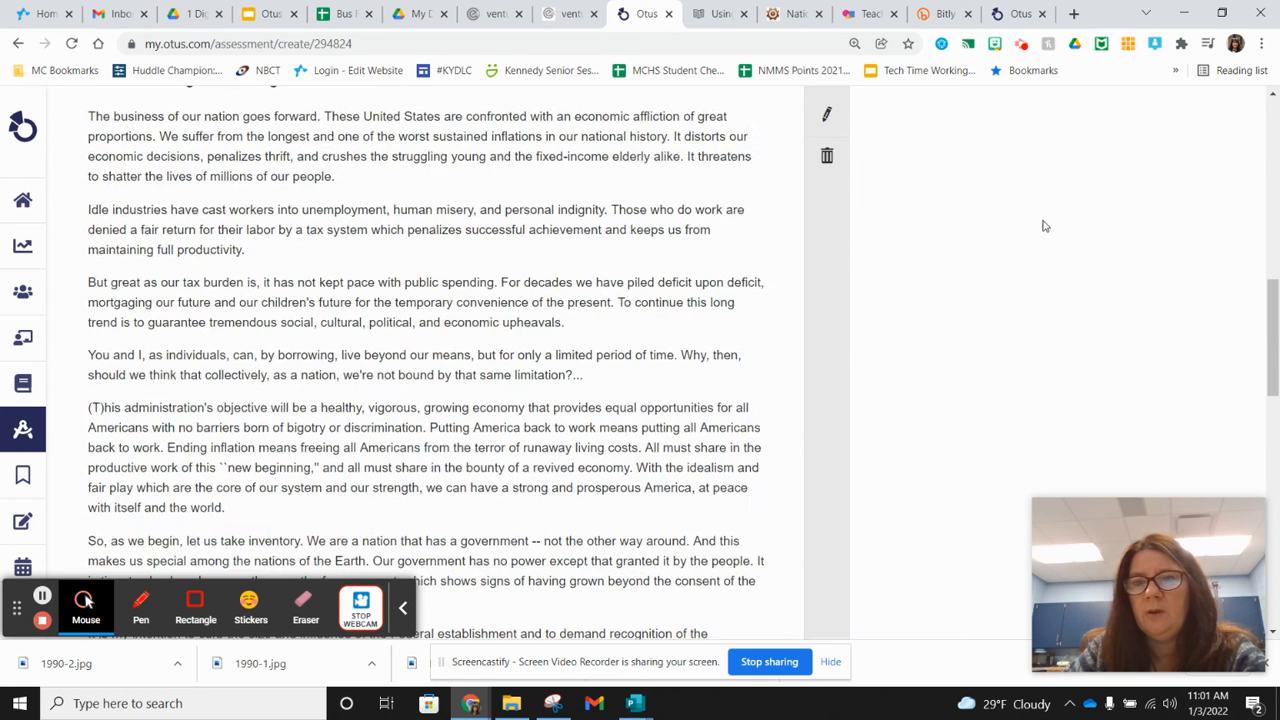
scroll(1043, 230, "down", 10)
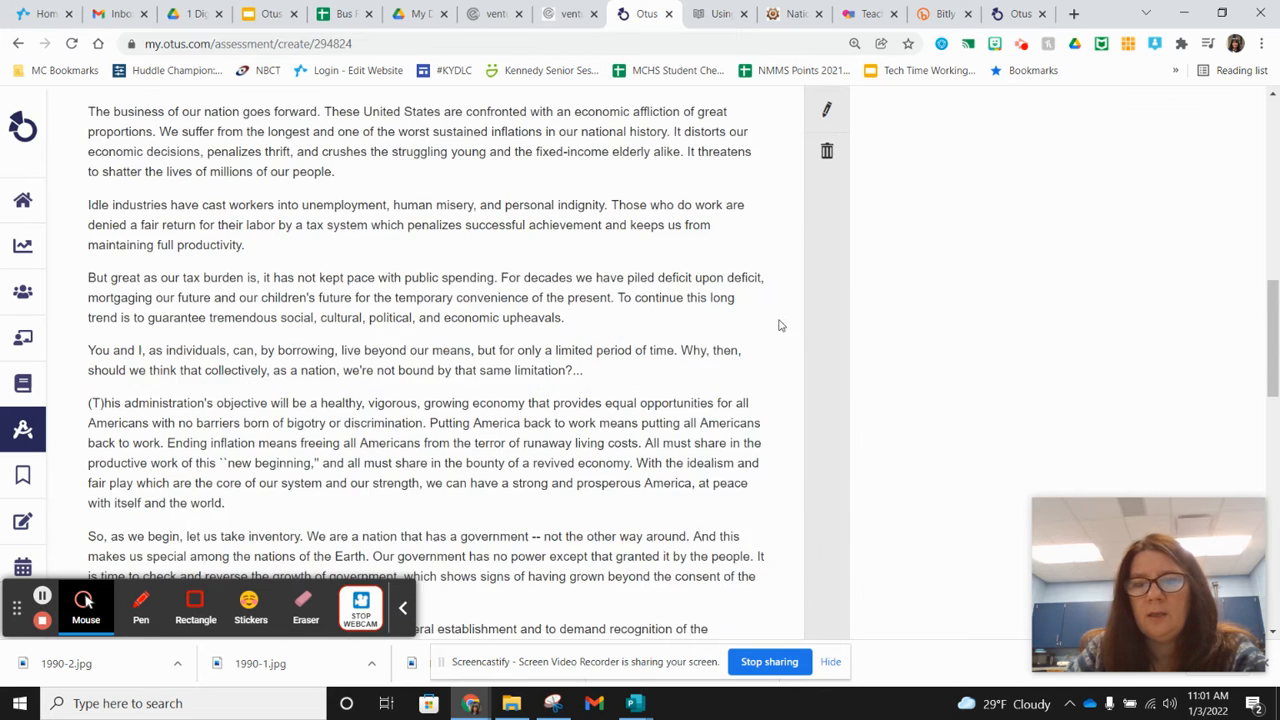
scroll(651, 346, "down", 3)
scroll(651, 357, "up", 3)
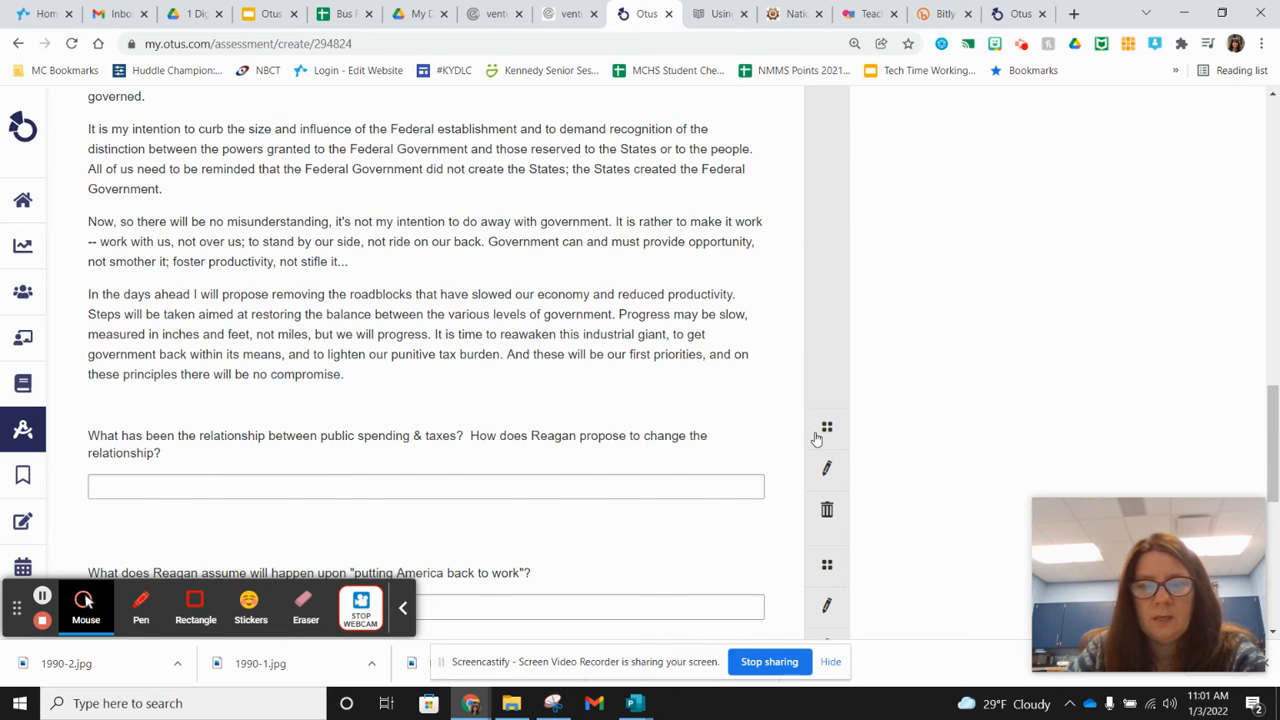
left_click_drag(824, 432, 1022, 215)
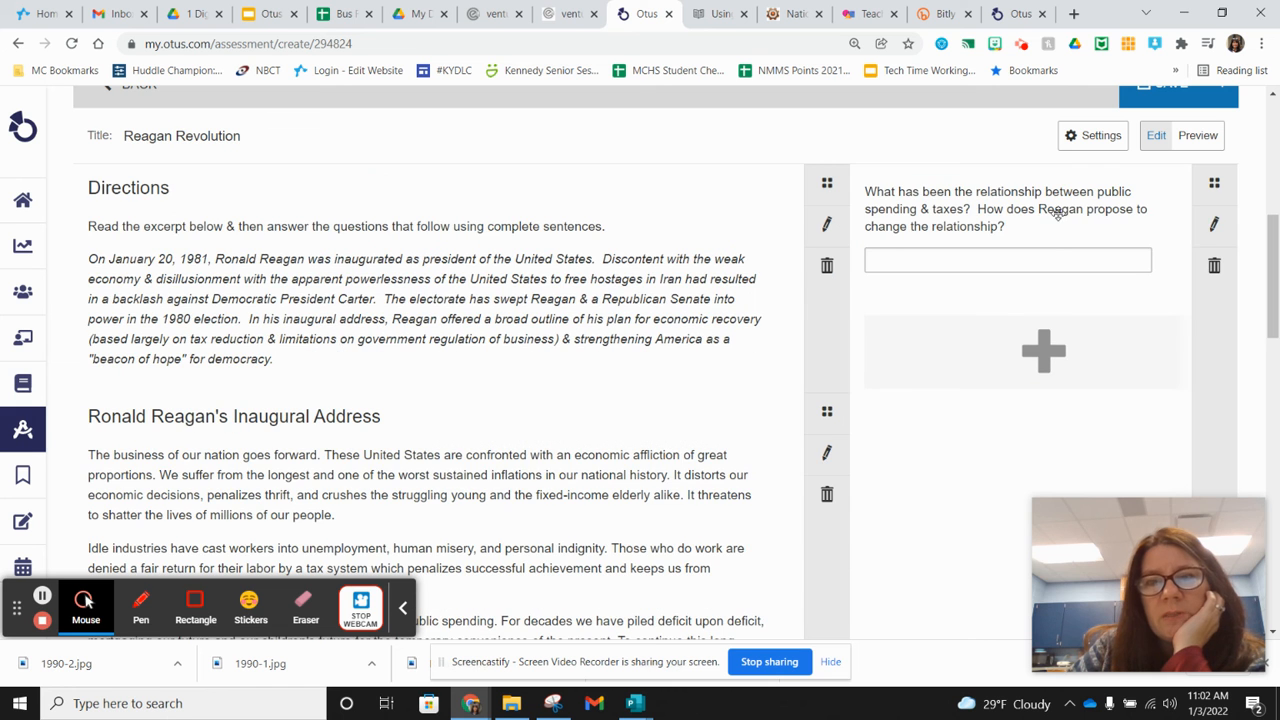
Move the "putting America back to work" question into the 30% column, below the spending and taxes question.
scroll(505, 413, "down", 8)
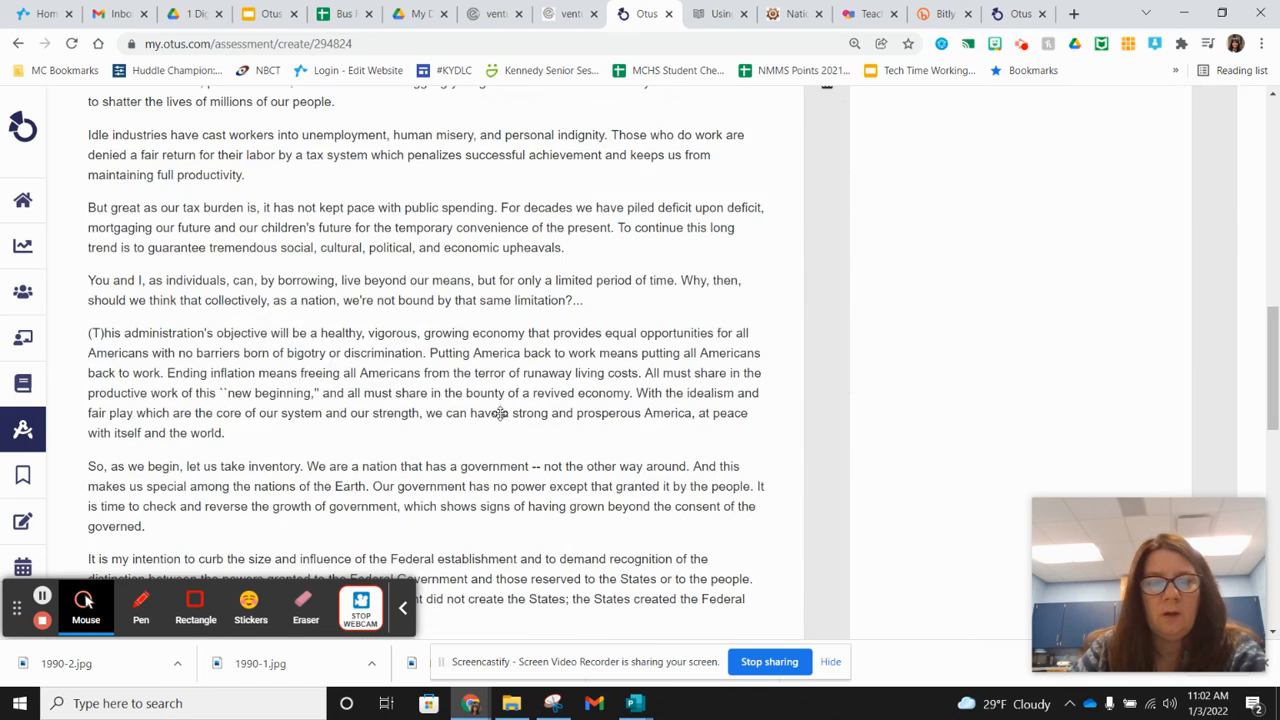
scroll(505, 413, "down", 4)
scroll(505, 413, "up", 3)
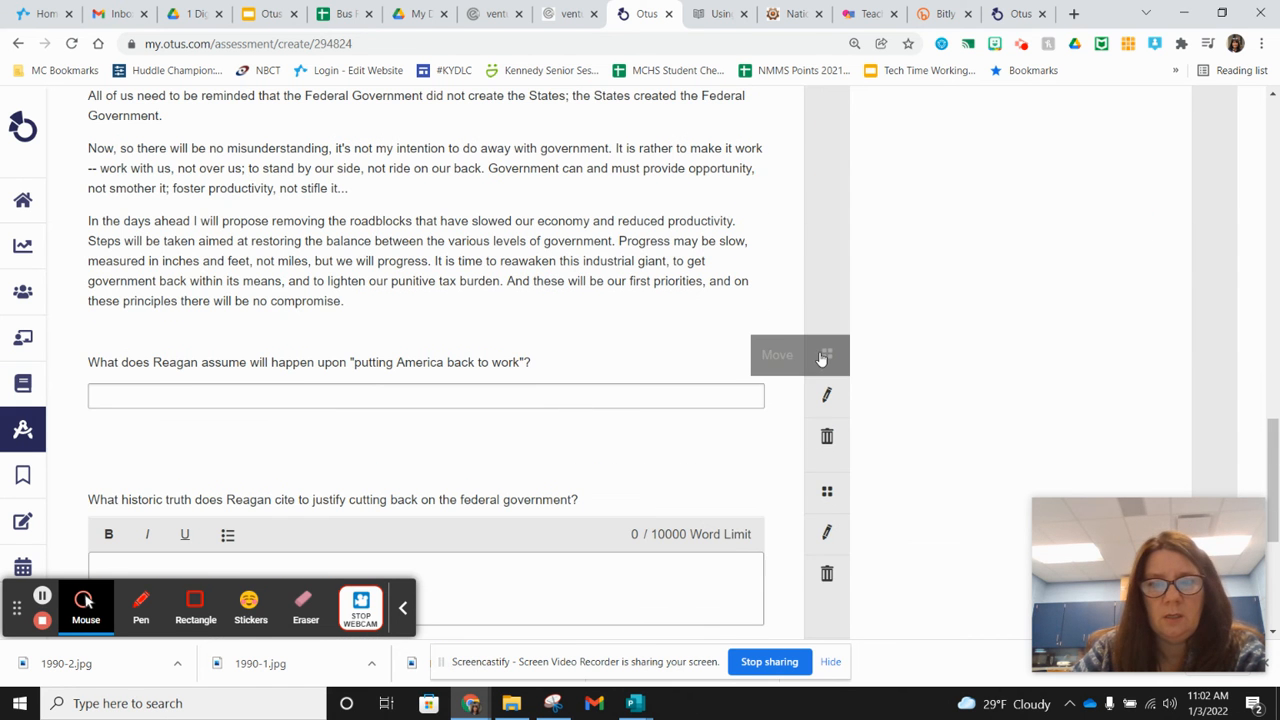
left_click_drag(827, 354, 1014, 324)
scroll(994, 305, "up", 6)
scroll(994, 305, "up", 3)
scroll(1000, 314, "up", 2)
scroll(1013, 325, "down", 2)
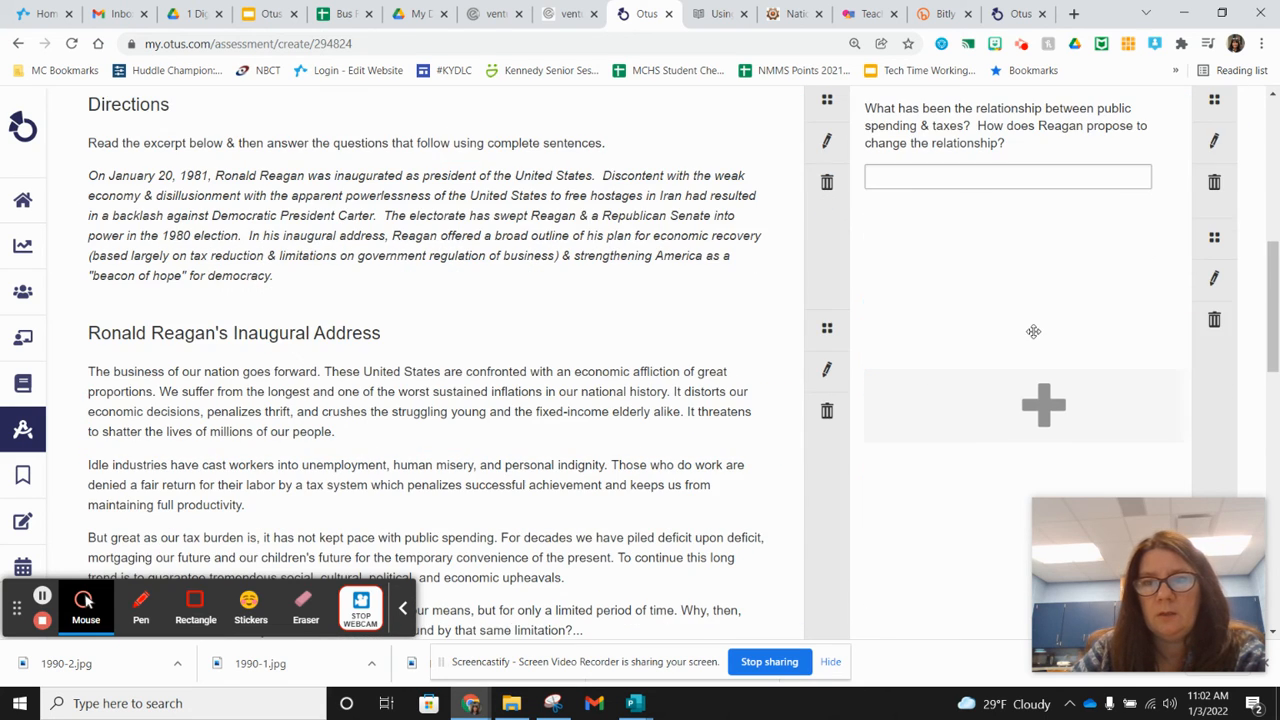
scroll(985, 355, "up", 1)
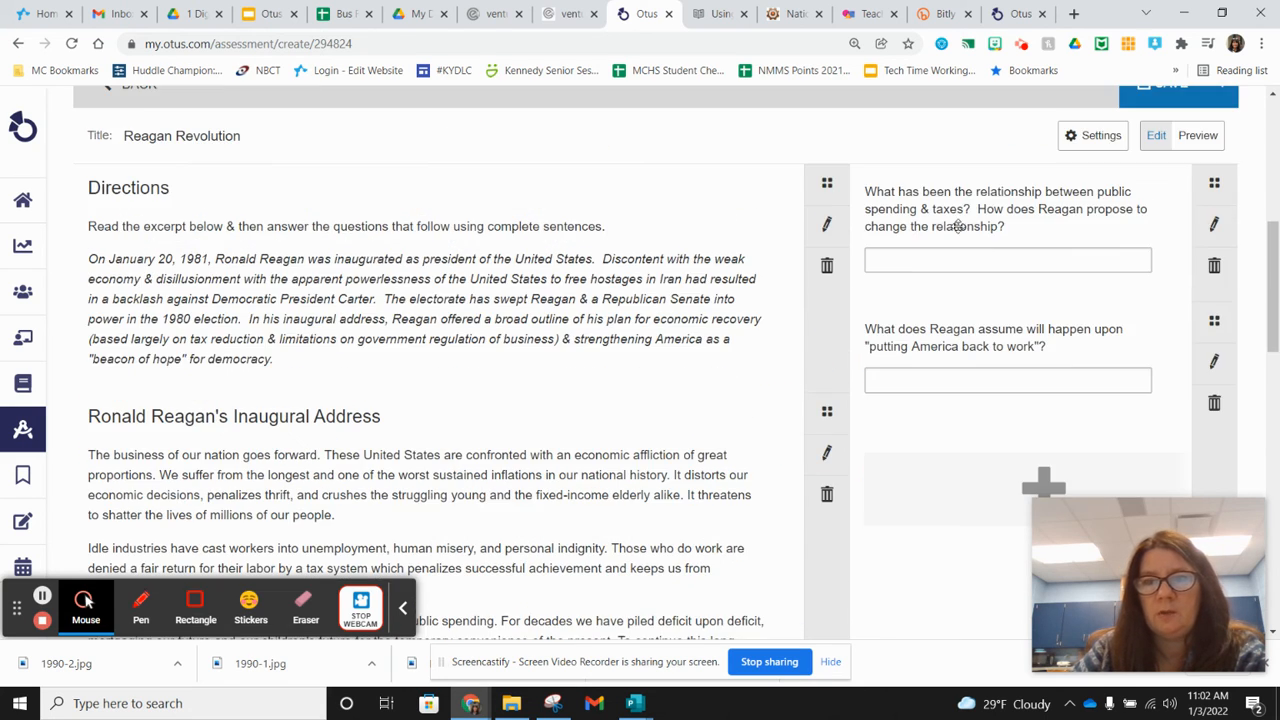
Move the "What historic truth does Reagan cite" question into the 30% column, below the "putting America back to work" question.
scroll(545, 435, "down", 10)
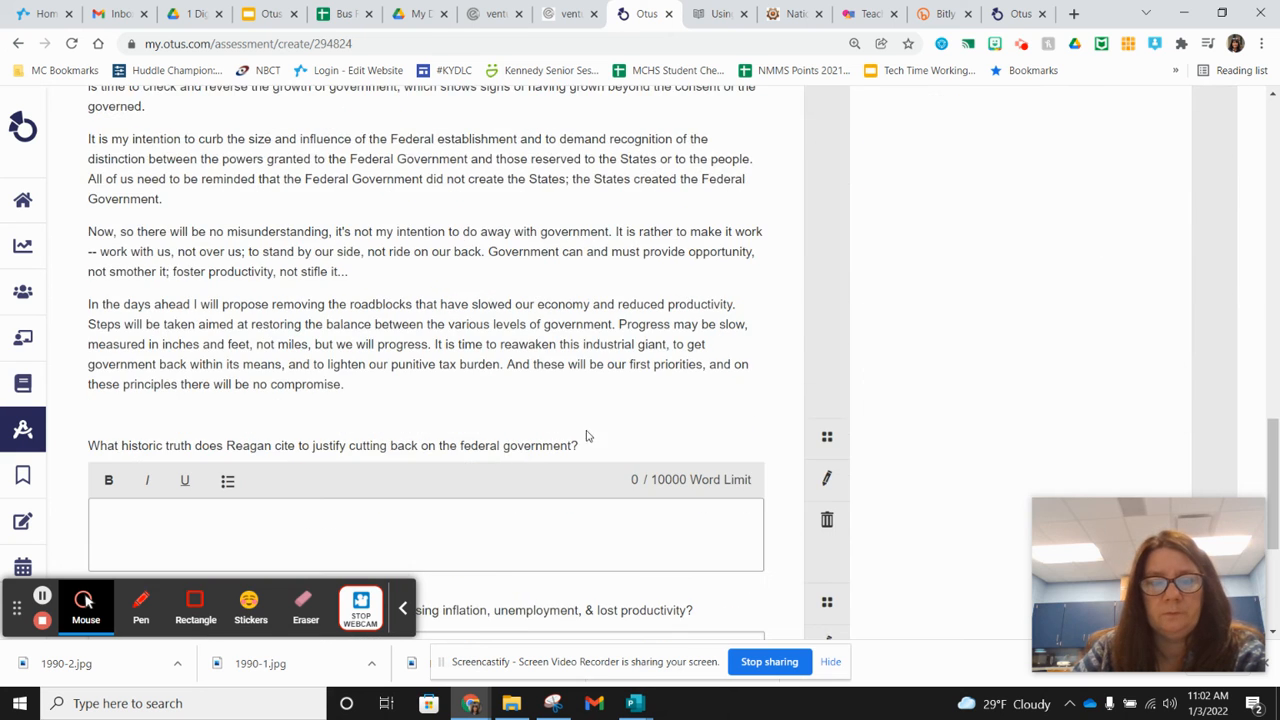
scroll(622, 418, "down", 2)
scroll(631, 406, "up", 2)
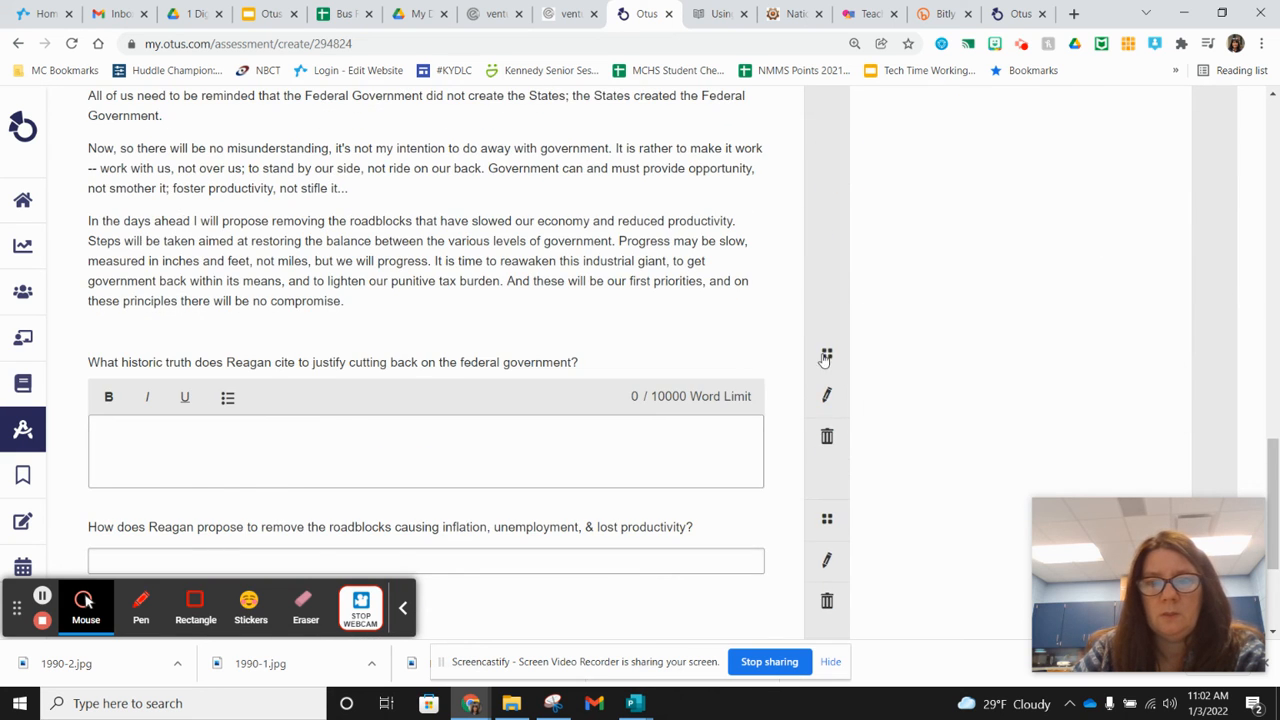
scroll(980, 337, "up", 3)
left_click_drag(826, 354, 79, 159)
scroll(666, 466, "down", 6)
scroll(100, 320, "up", 8)
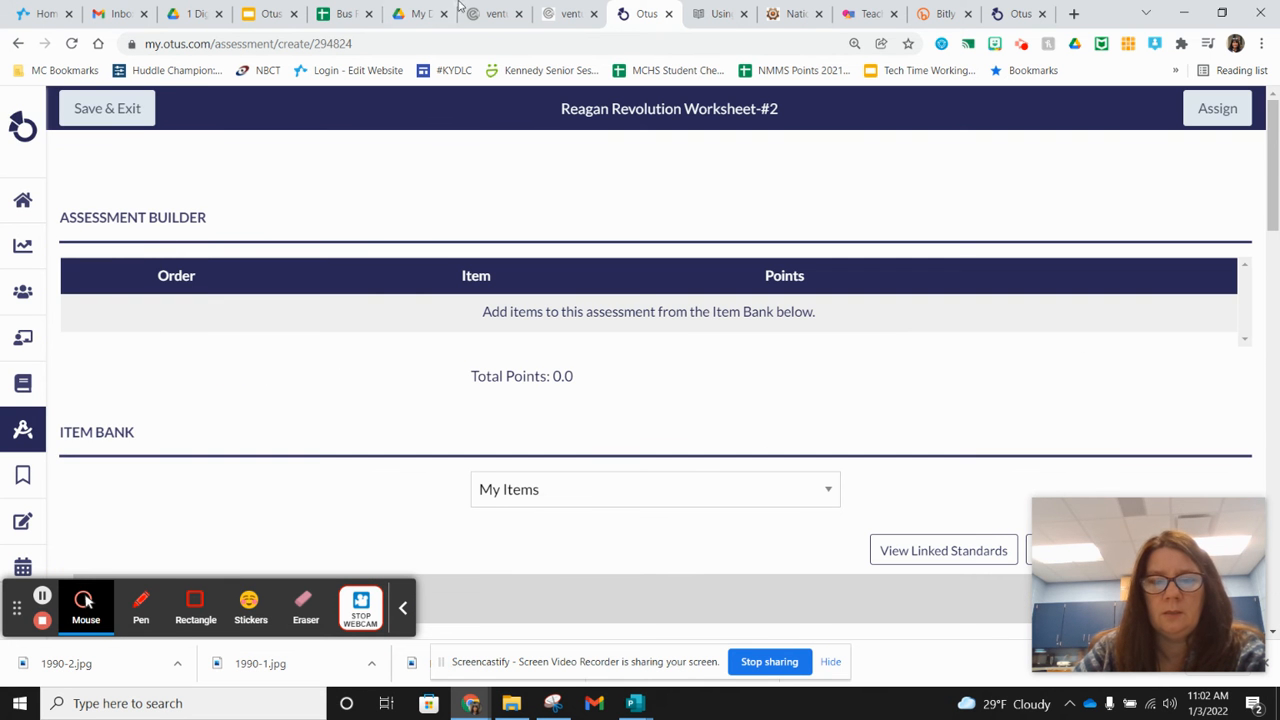
left_click_drag(764, 209, 1272, 600)
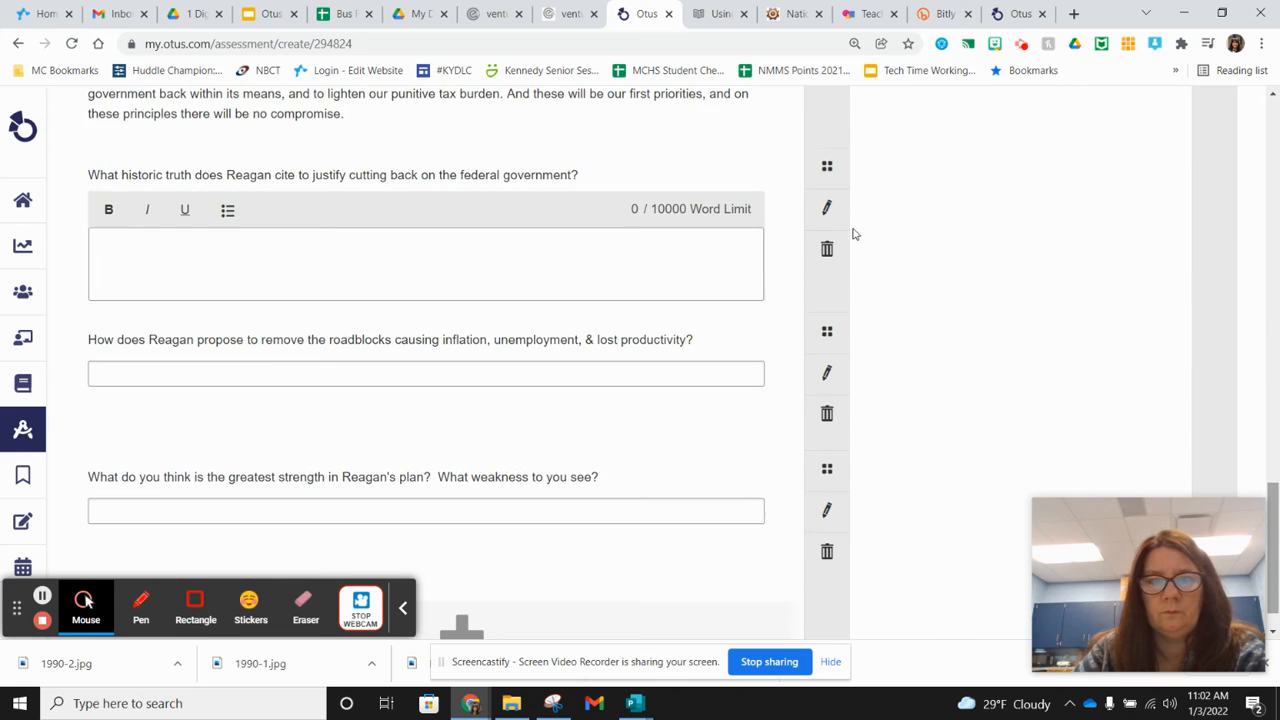
left_click_drag(827, 166, 1067, 177)
Move the "remove the roadblocks" and "greatest strength in Reagan's plan" questions to the end of the 30% column.
scroll(705, 323, "down", 5)
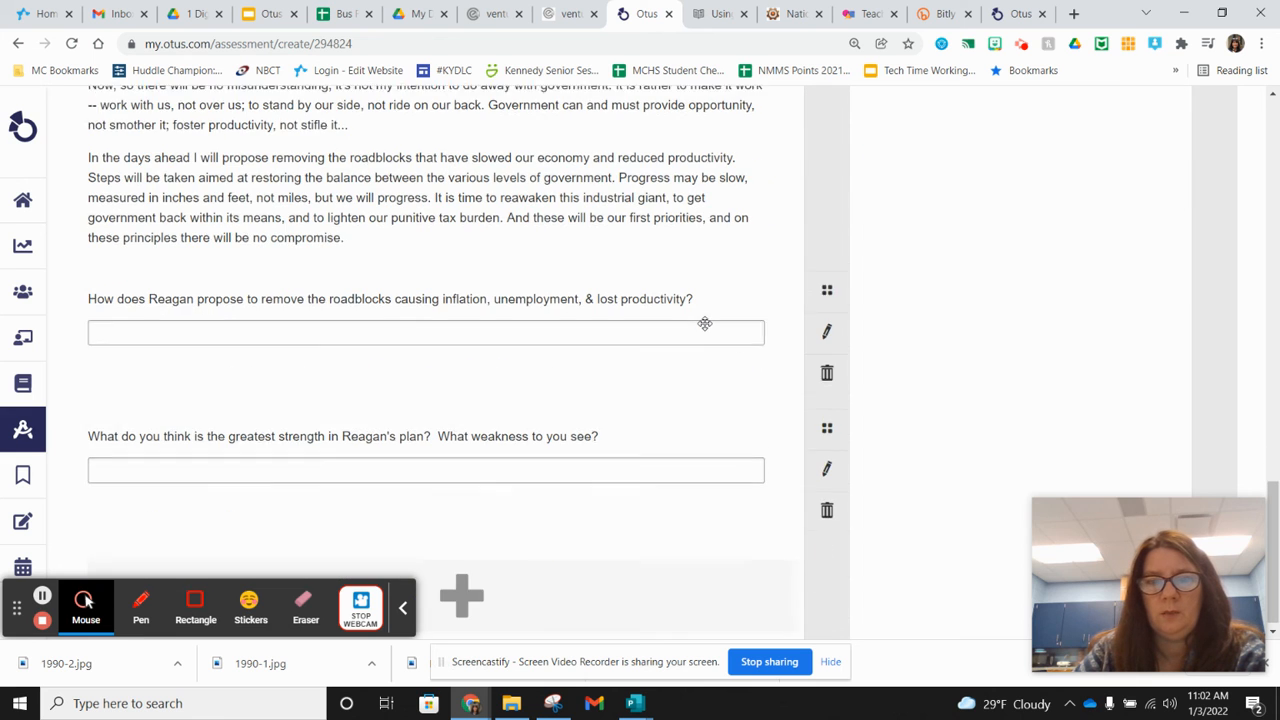
left_click_drag(830, 287, 1037, 250)
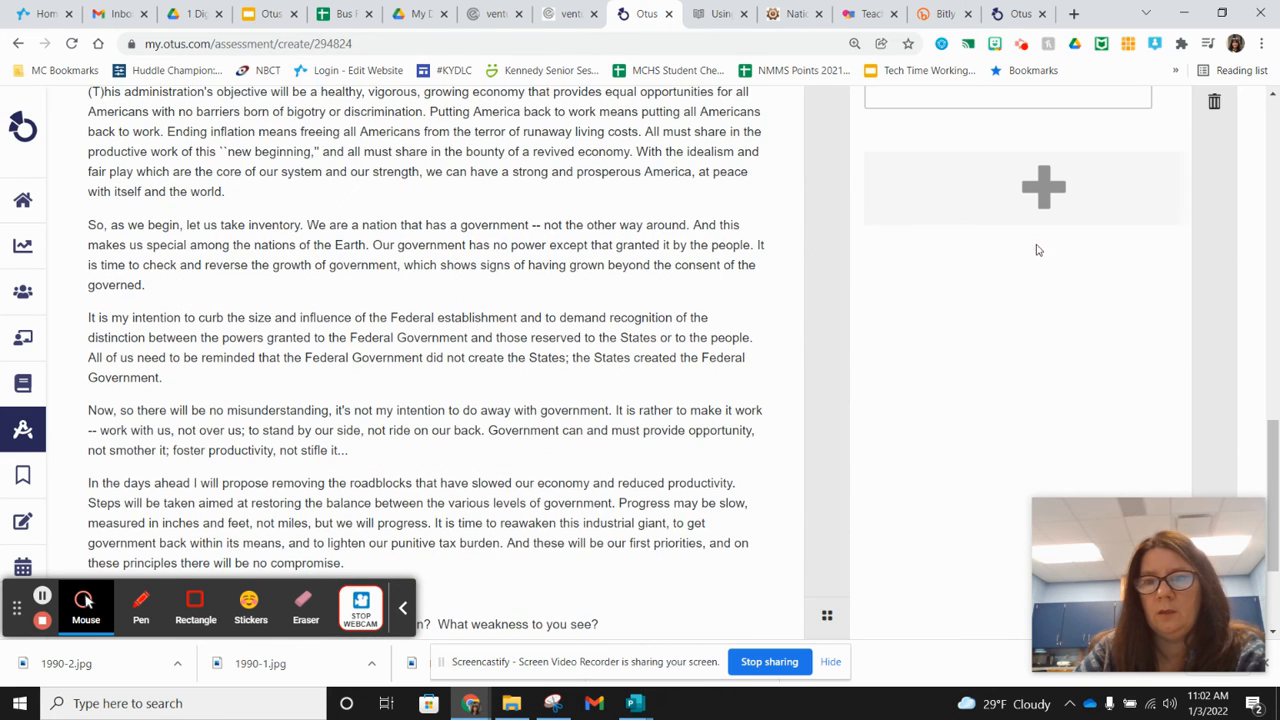
scroll(685, 345, "down", 2)
left_click(829, 421)
left_click_drag(977, 391, 1086, 271)
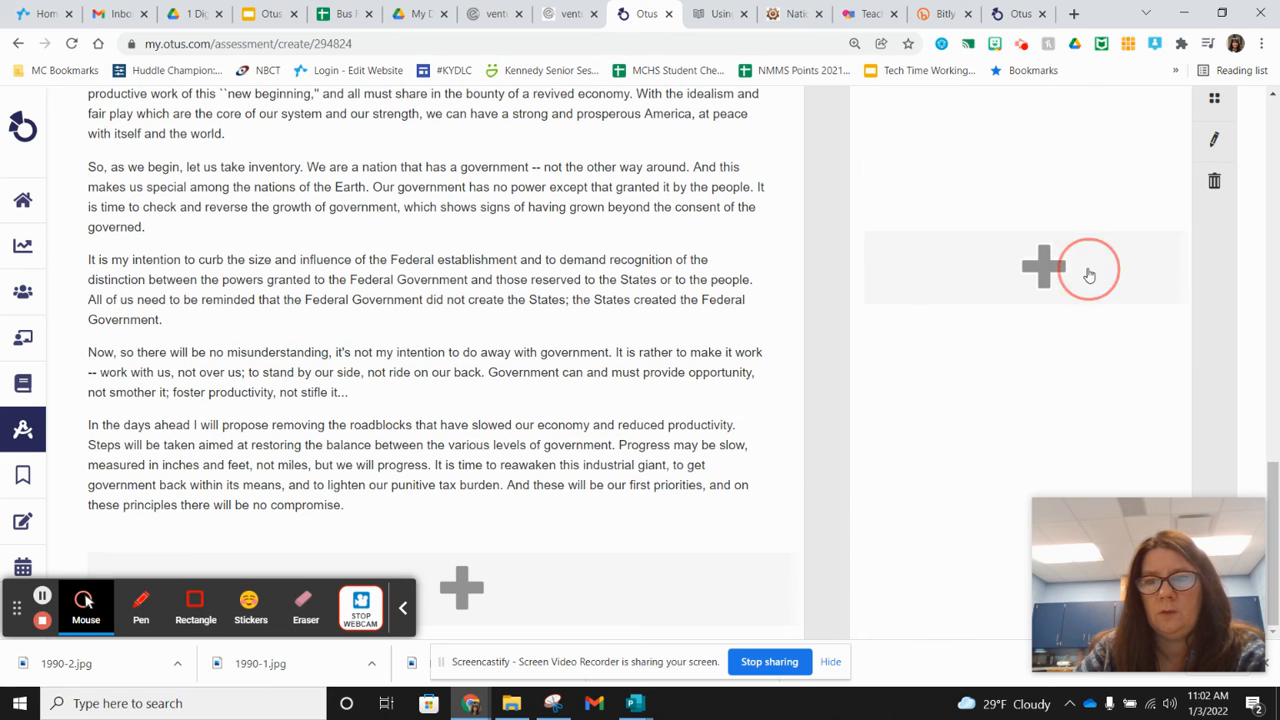
Review the passage and questions side by side in the editor and in the item's preview.
scroll(785, 322, "up", 5)
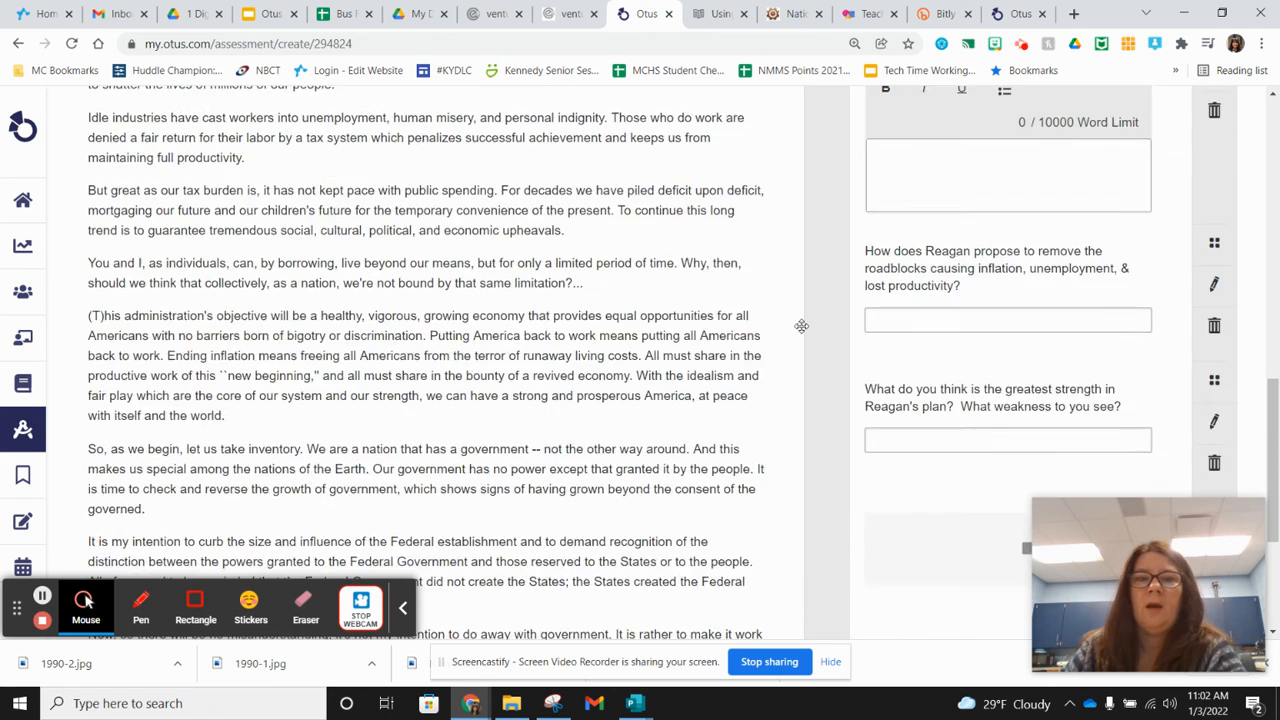
scroll(745, 312, "up", 2)
scroll(480, 320, "down", 1)
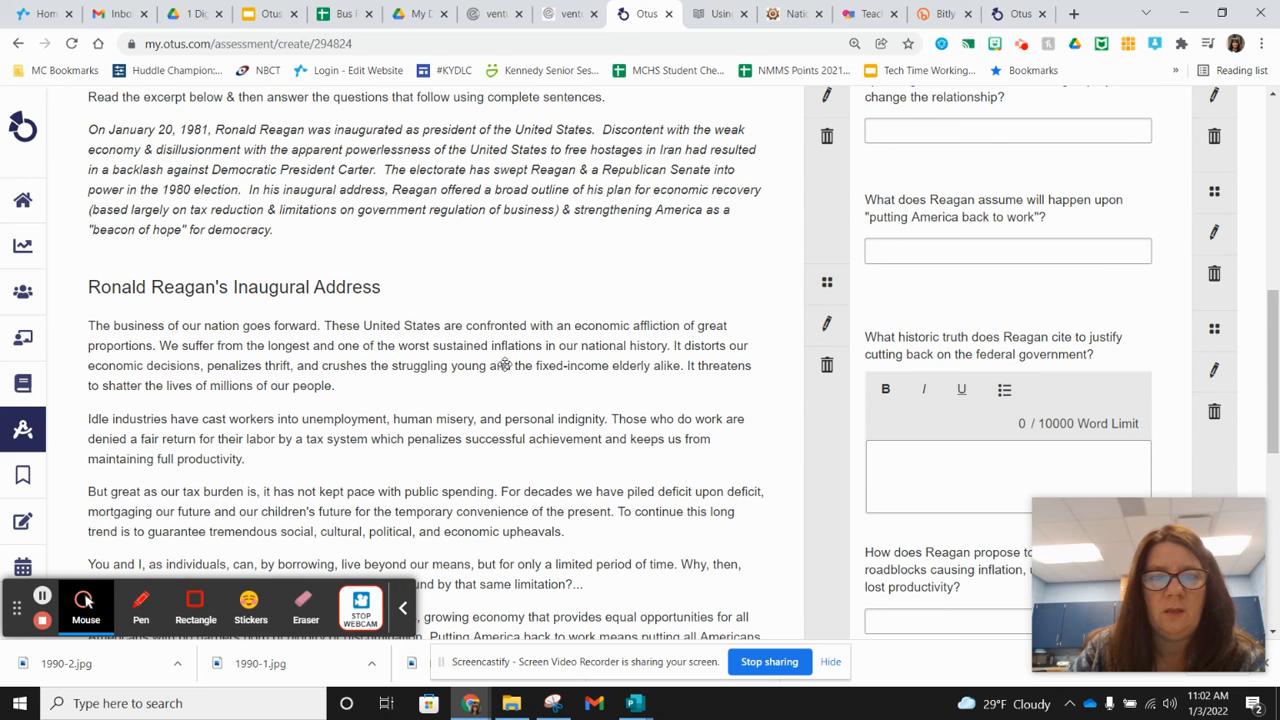
scroll(667, 352, "up", 1)
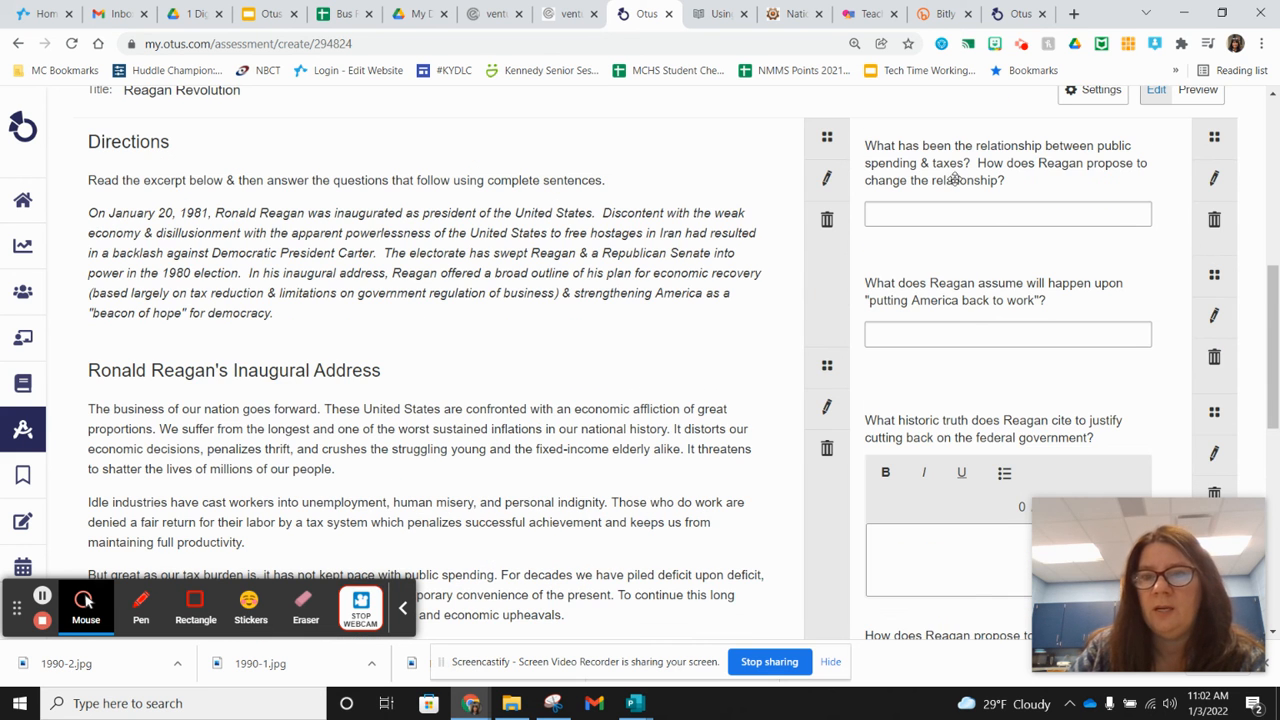
scroll(768, 263, "up", 1)
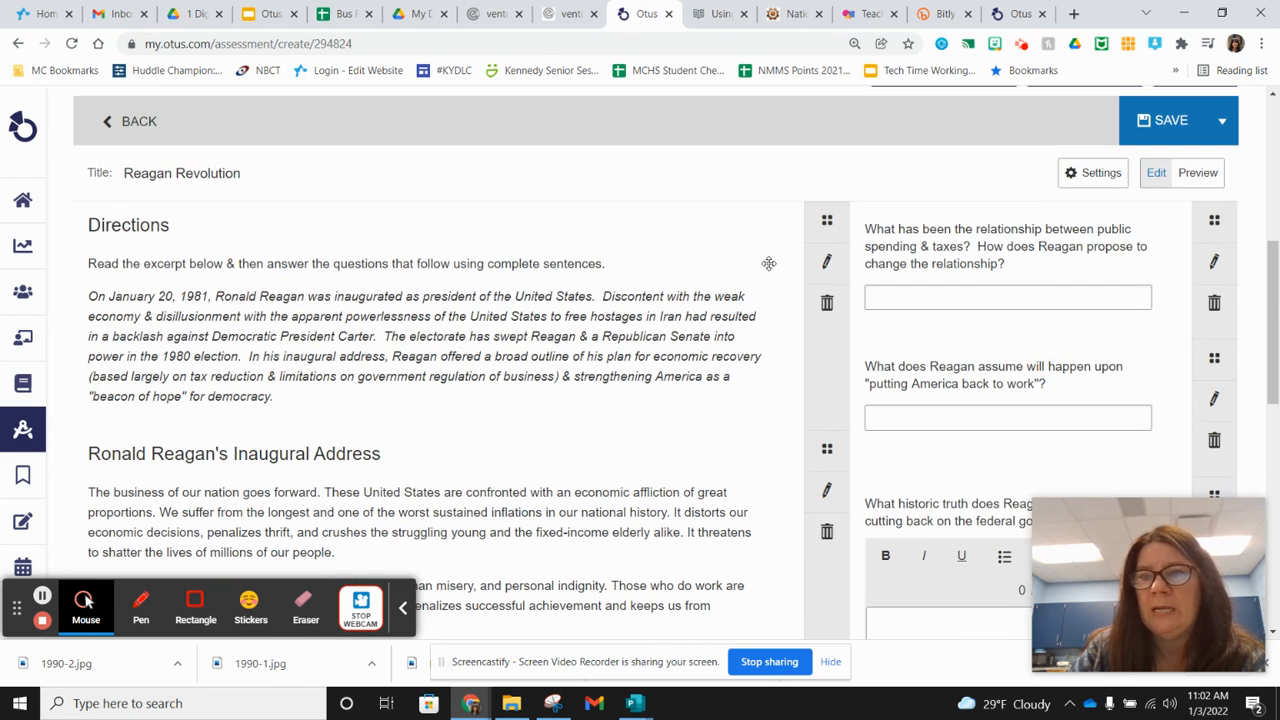
left_click(1195, 174)
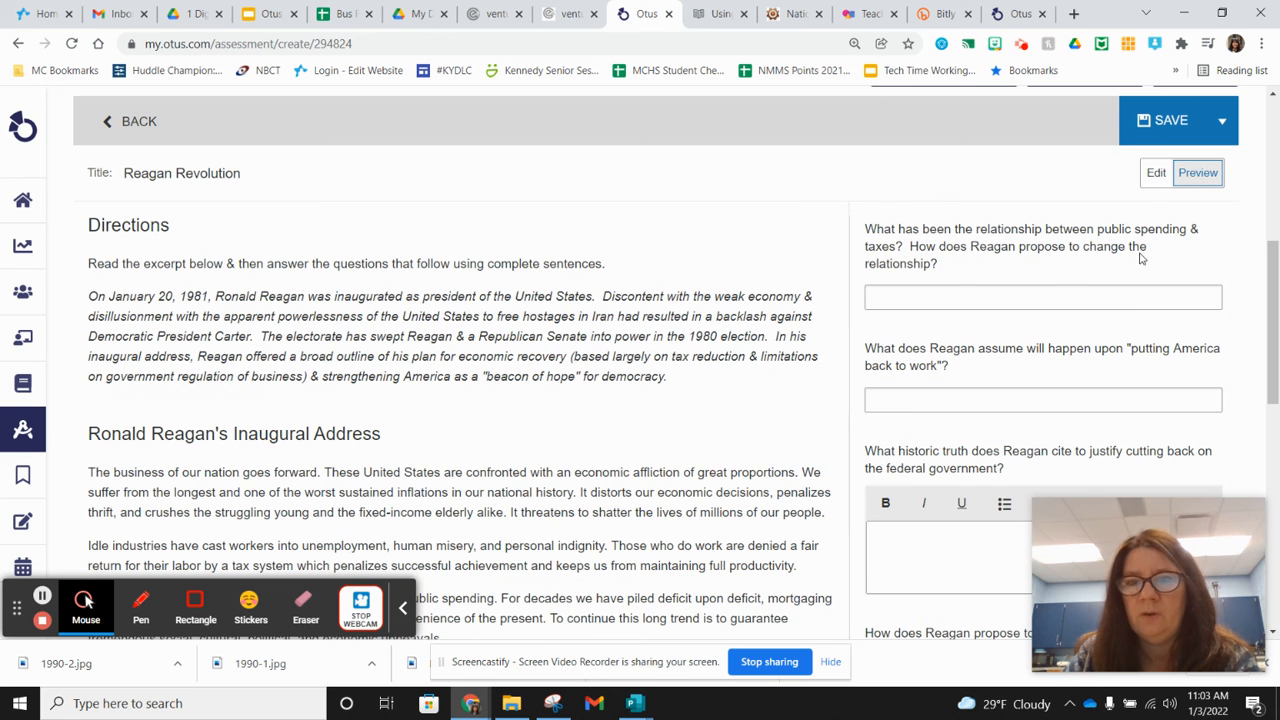
scroll(512, 325, "down", 1)
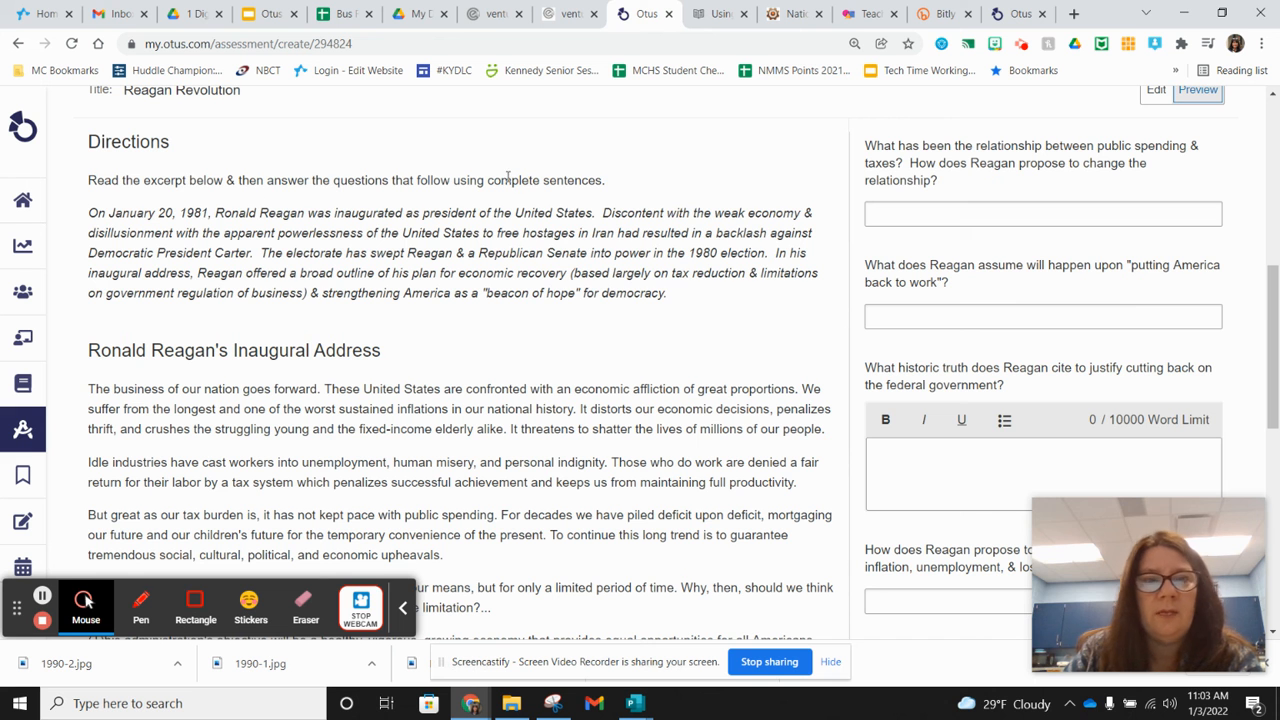
scroll(504, 444, "down", 3)
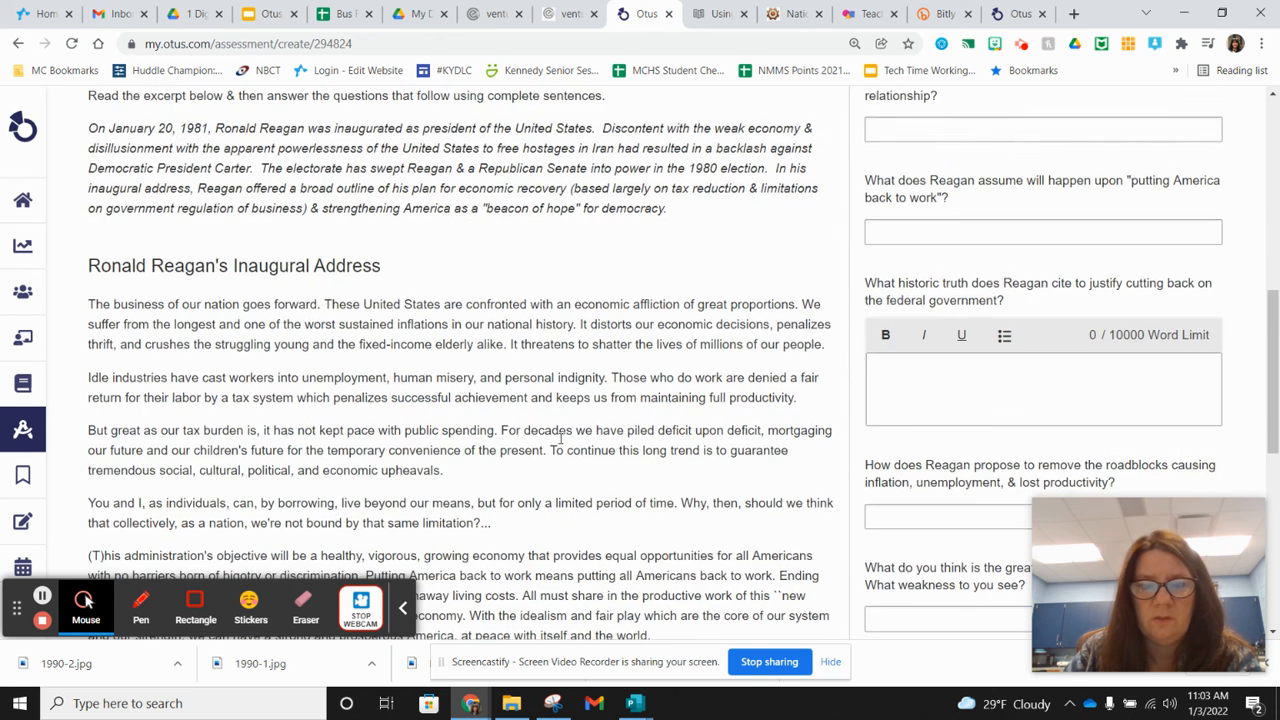
scroll(575, 437, "up", 3)
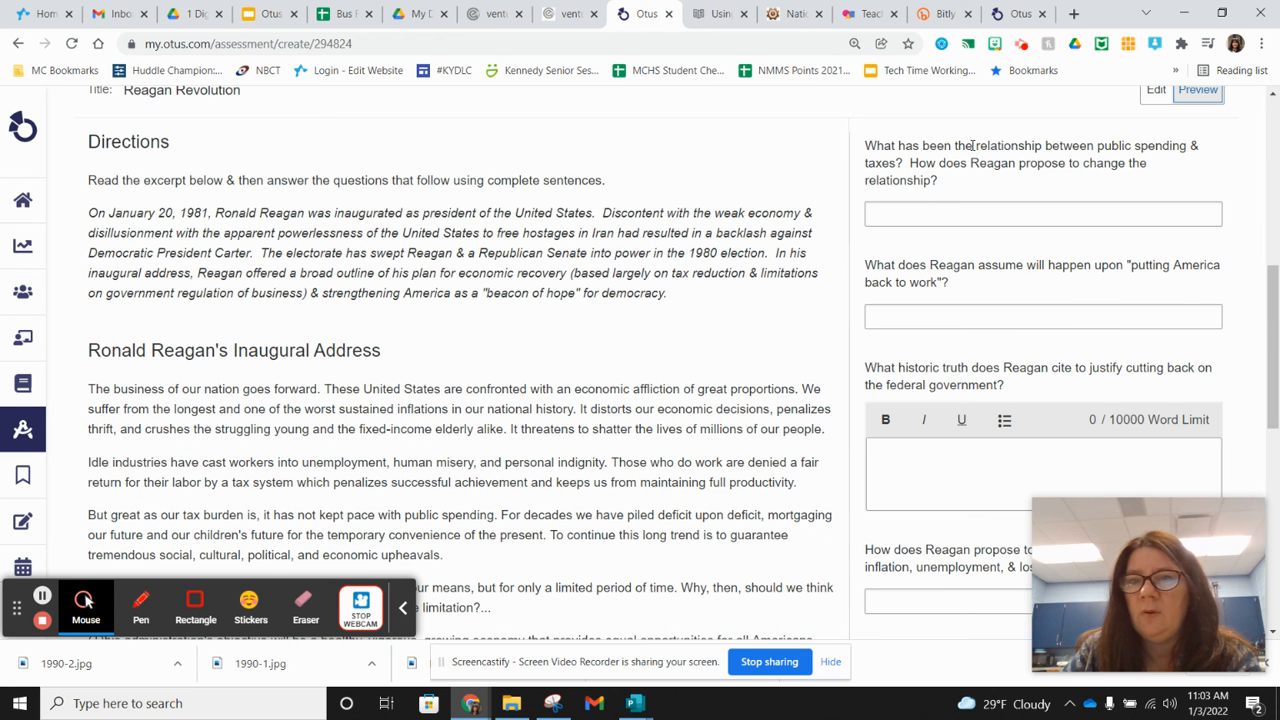
Try the spending and taxes answer field in the preview with "type the answer here", look through the rest, and clear it.
left_click(884, 214)
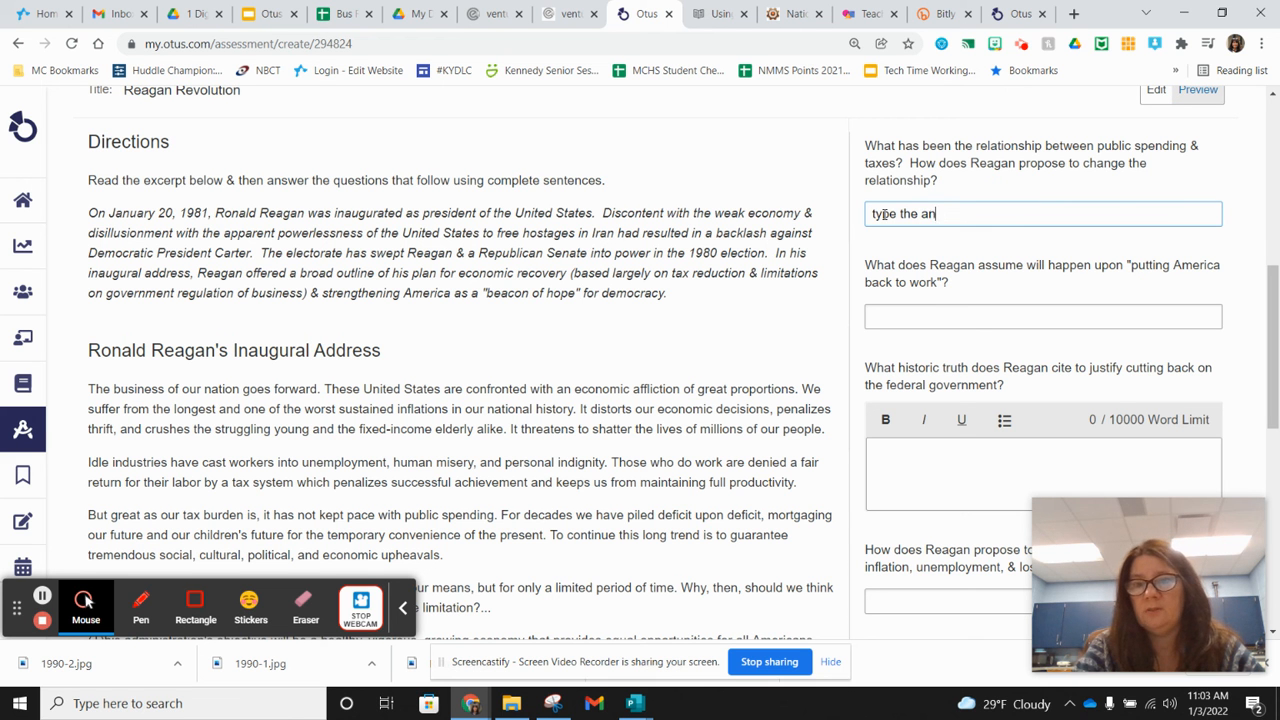
type("type the answer here")
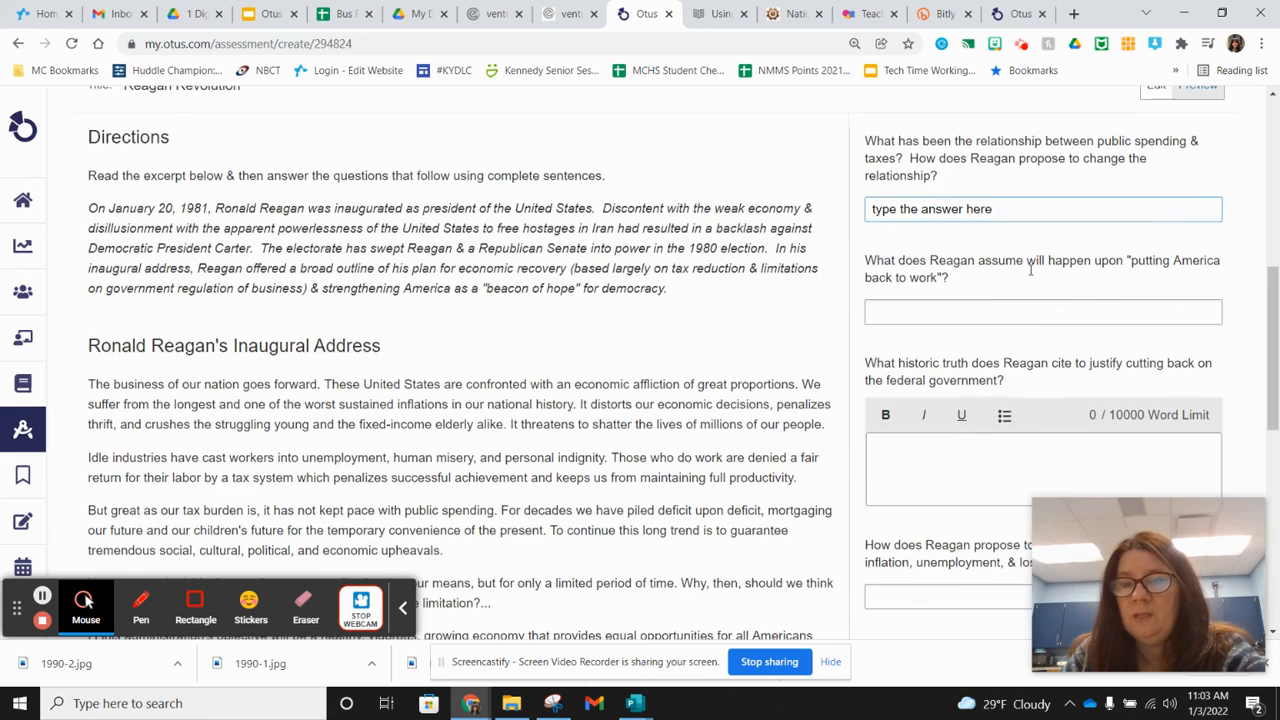
scroll(1037, 273, "down", 2)
scroll(640, 300, "down", 5)
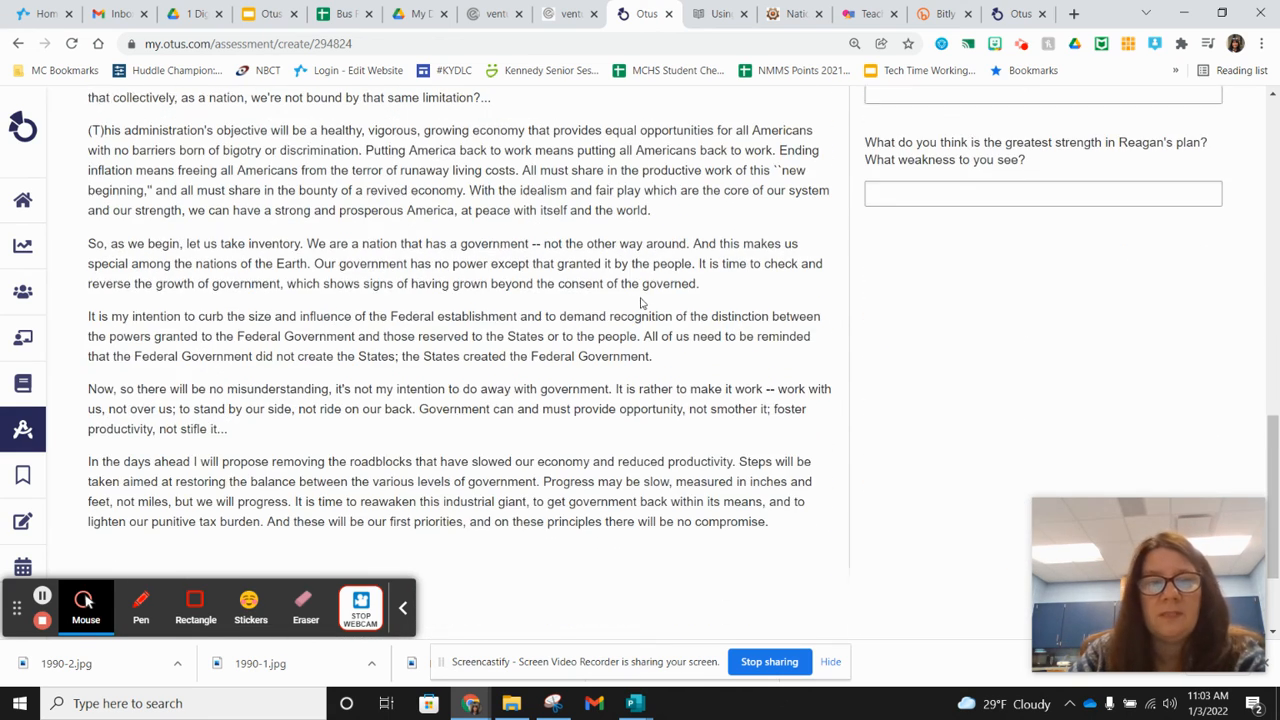
scroll(643, 303, "up", 1)
scroll(236, 254, "up", 7)
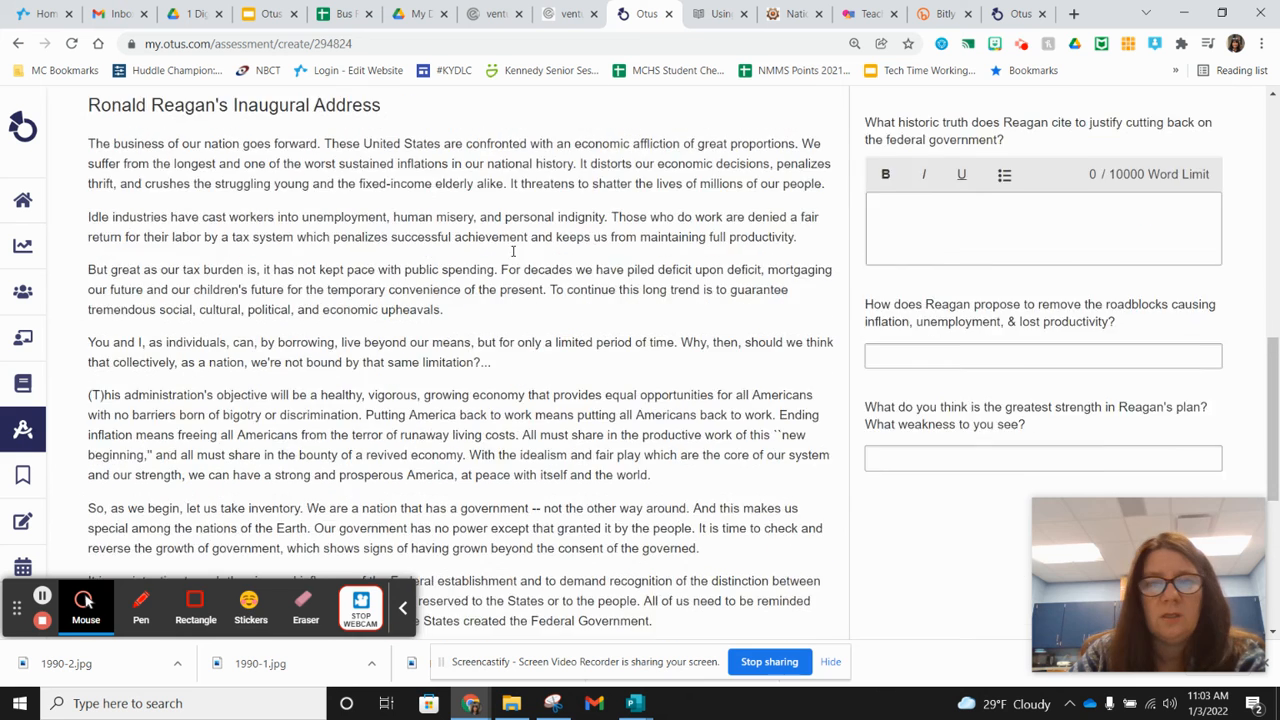
left_click_drag(995, 298, 873, 298)
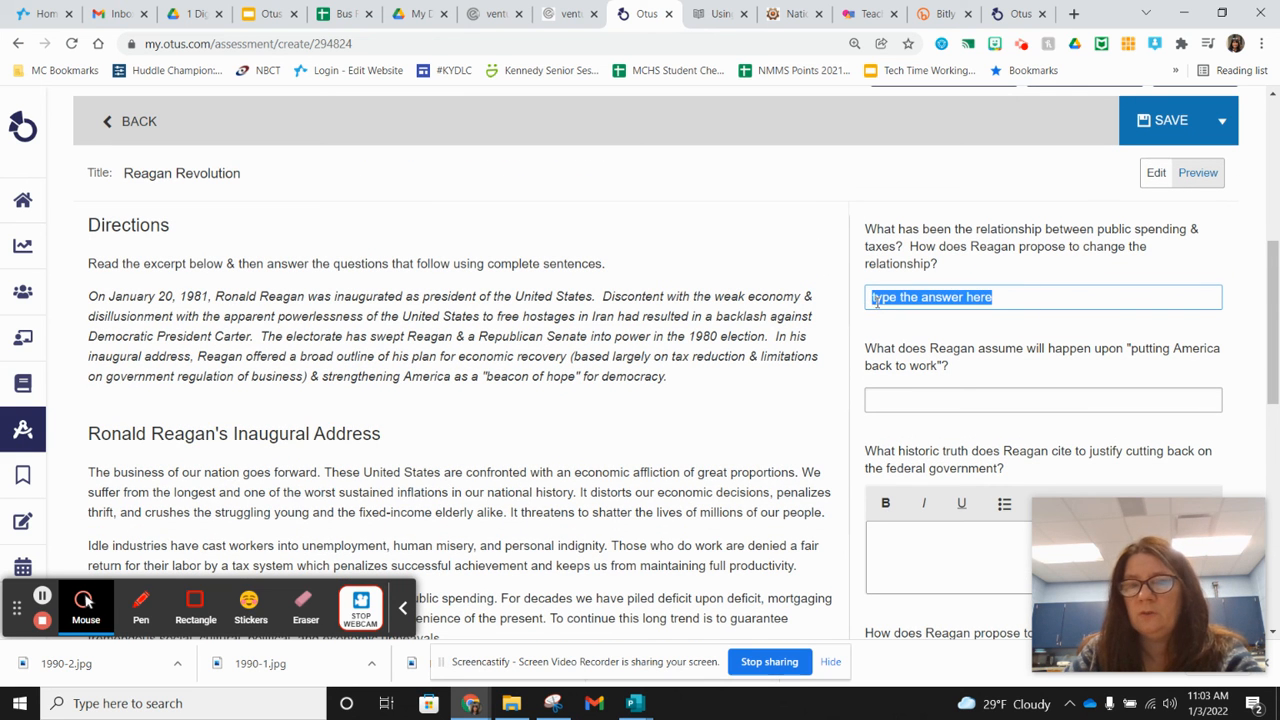
key("BackSpace")
Save the Reagan Revolution item, then save and exit the assessment.
left_click(1170, 121)
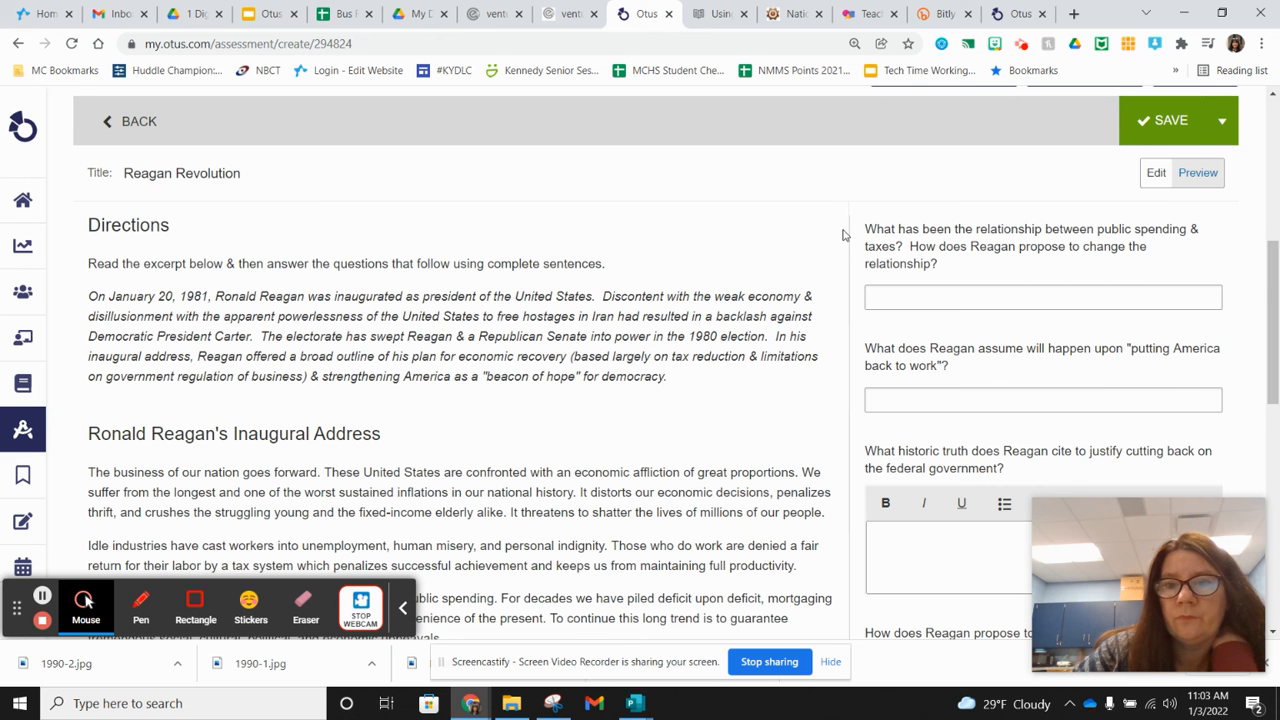
scroll(771, 263, "up", 4)
scroll(771, 263, "up", 1)
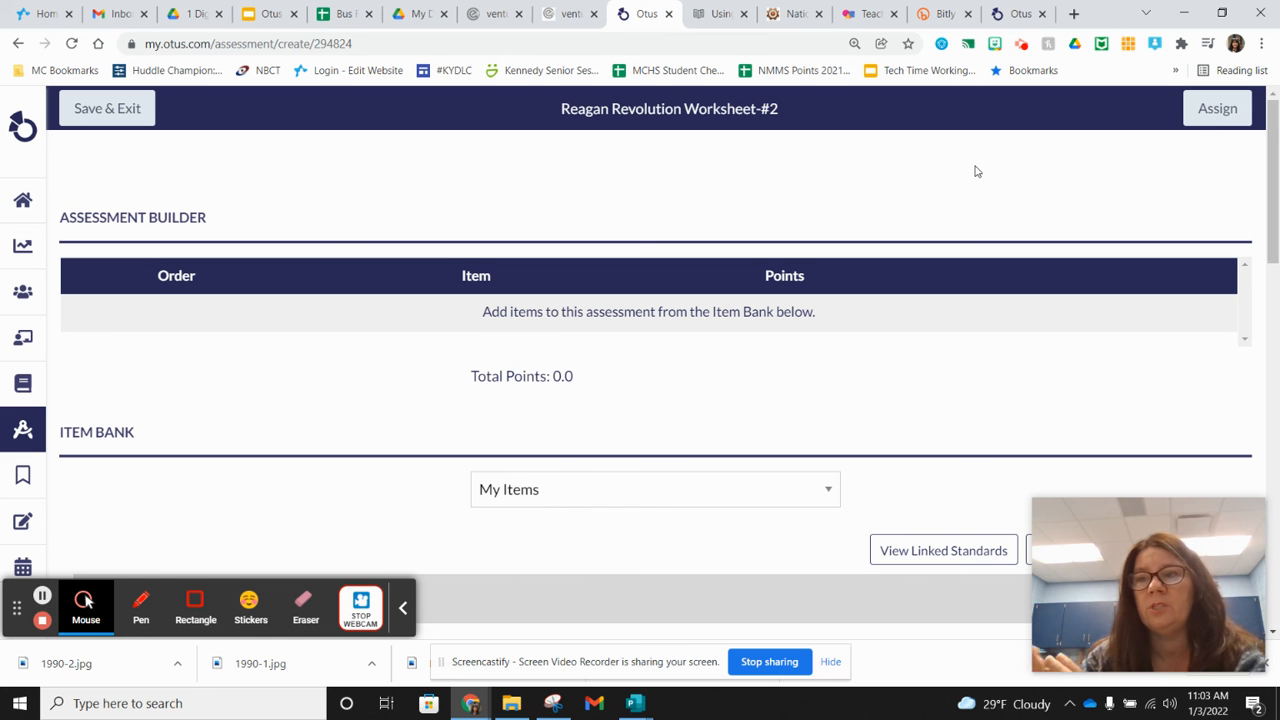
left_click(129, 113)
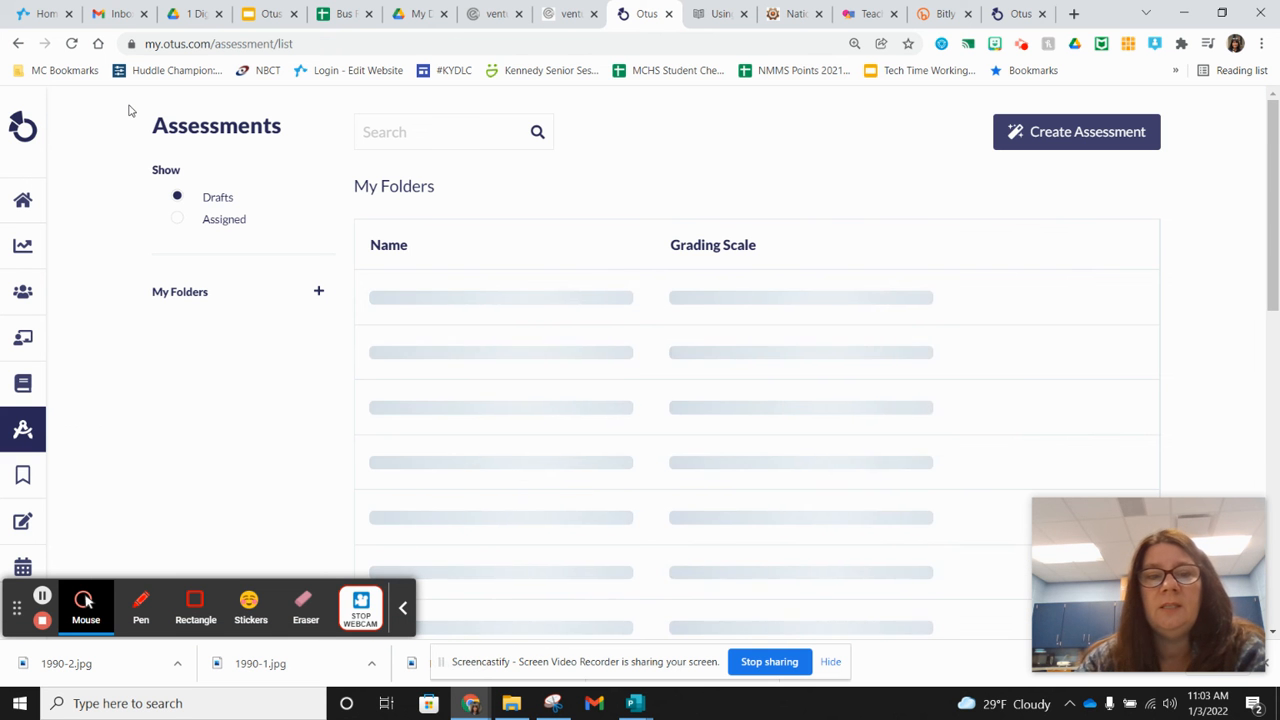